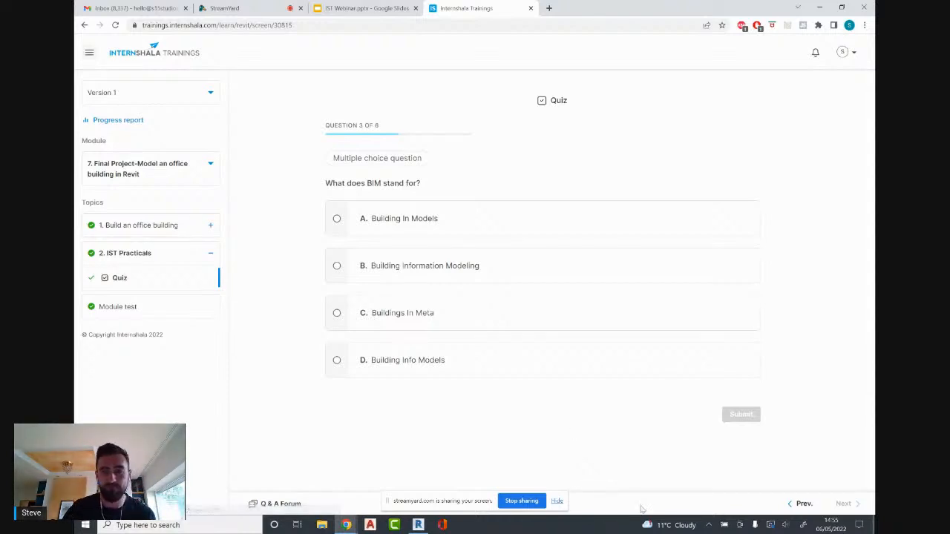
Answer quiz question 3 with "Building Information Modeling" and question 4 with "Cost", submitting each answer.
left_click(379, 268)
left_click(742, 417)
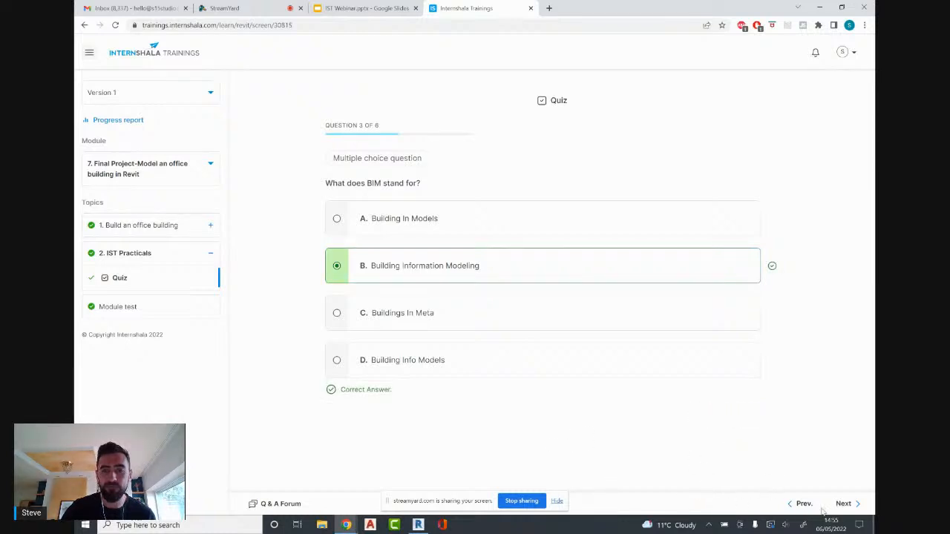
left_click(843, 504)
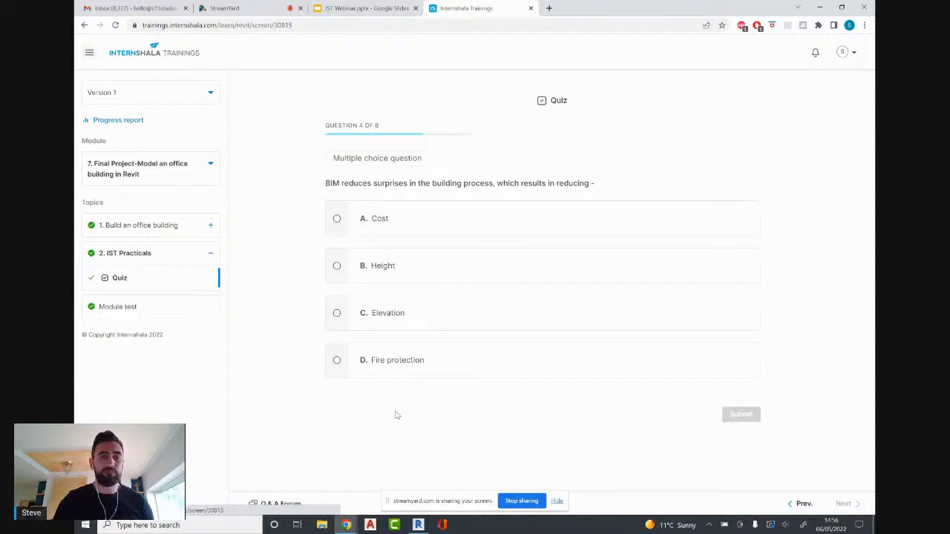
left_click(336, 218)
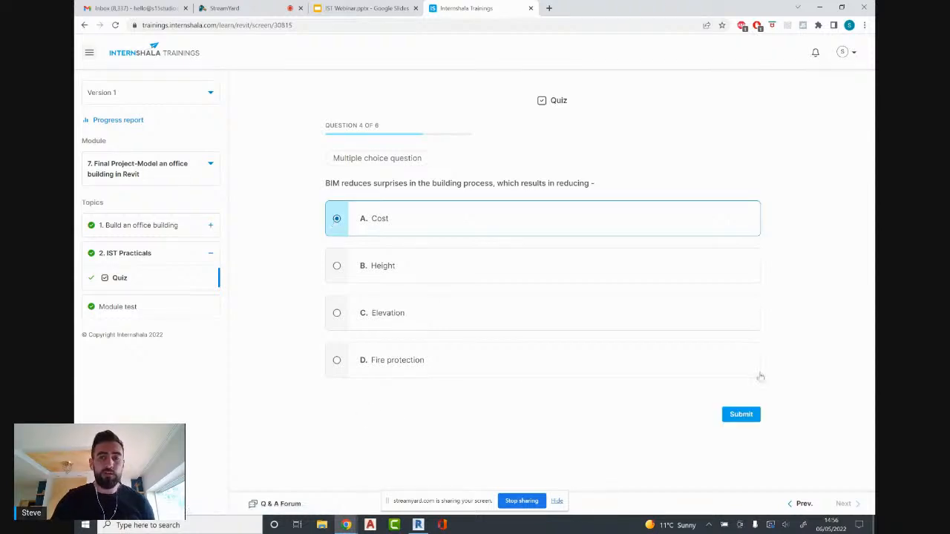
left_click(741, 414)
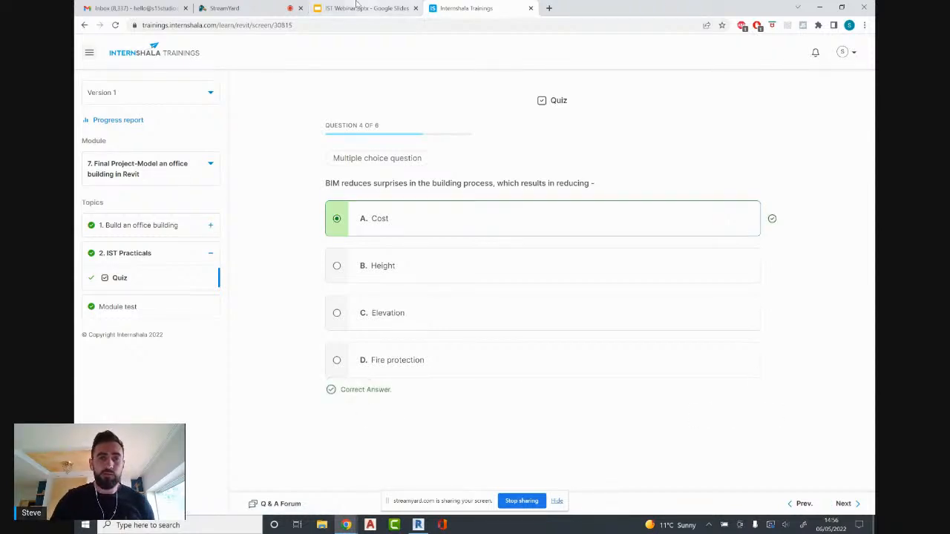
Switch to the IST Webinar presentation in Google Slides and show the "Revit Practical" title slide.
left_click(358, 5)
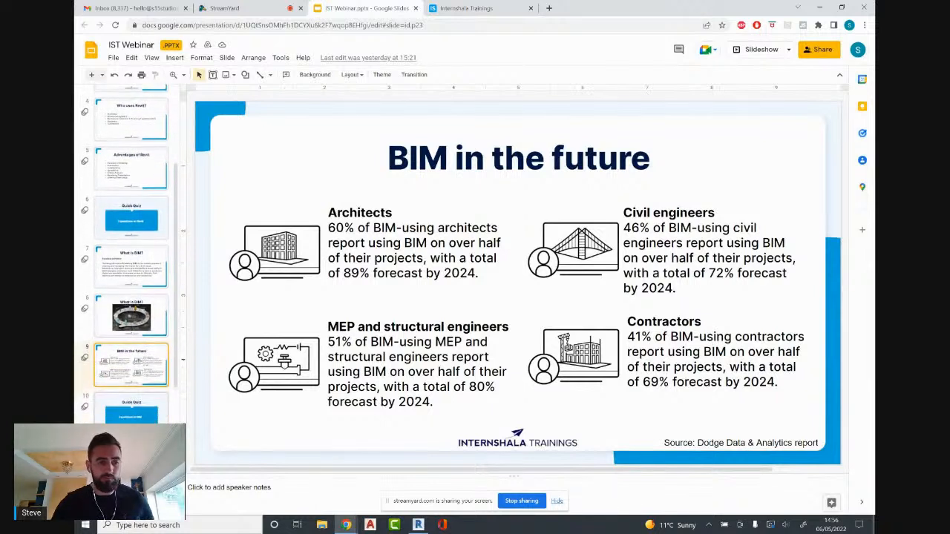
left_click(139, 423)
left_click(139, 459)
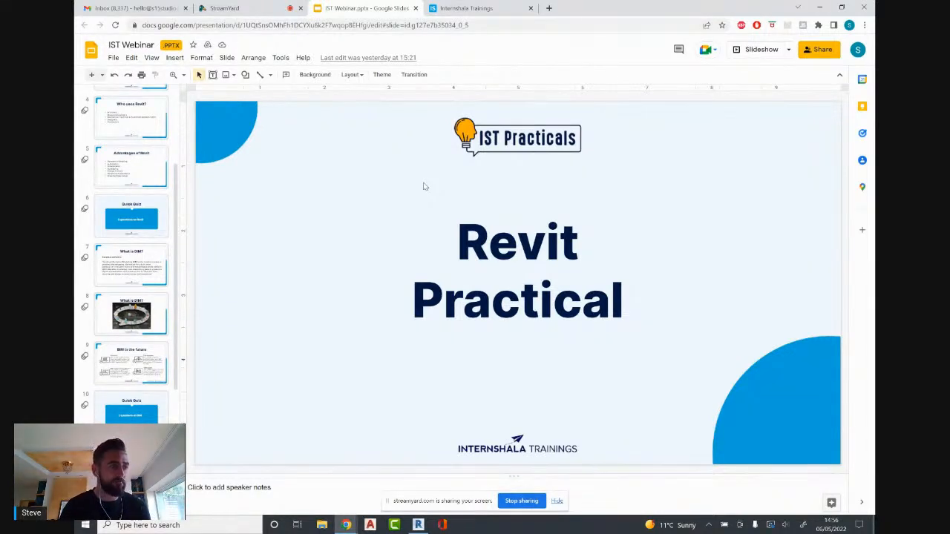
Switch to Revit and open the recent model rac_basic_sample_project.
left_click(418, 526)
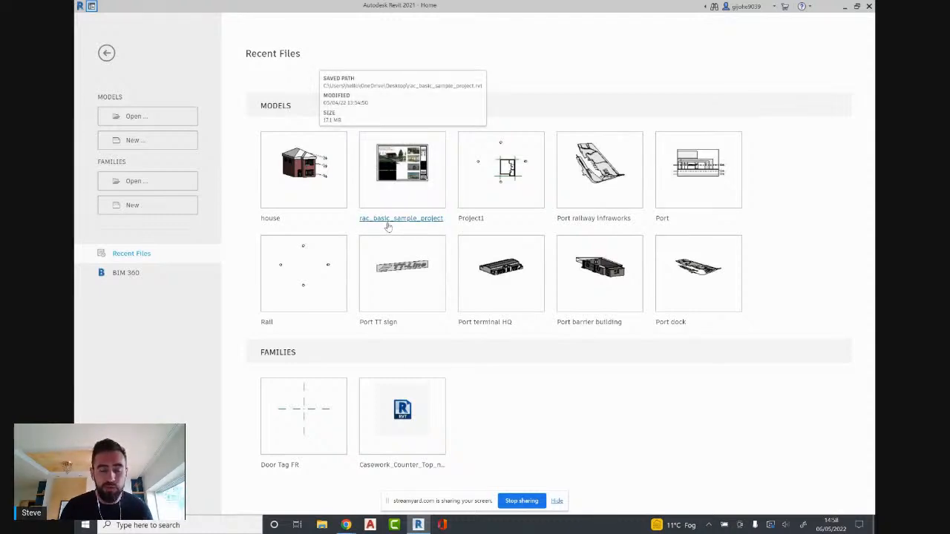
left_click(404, 195)
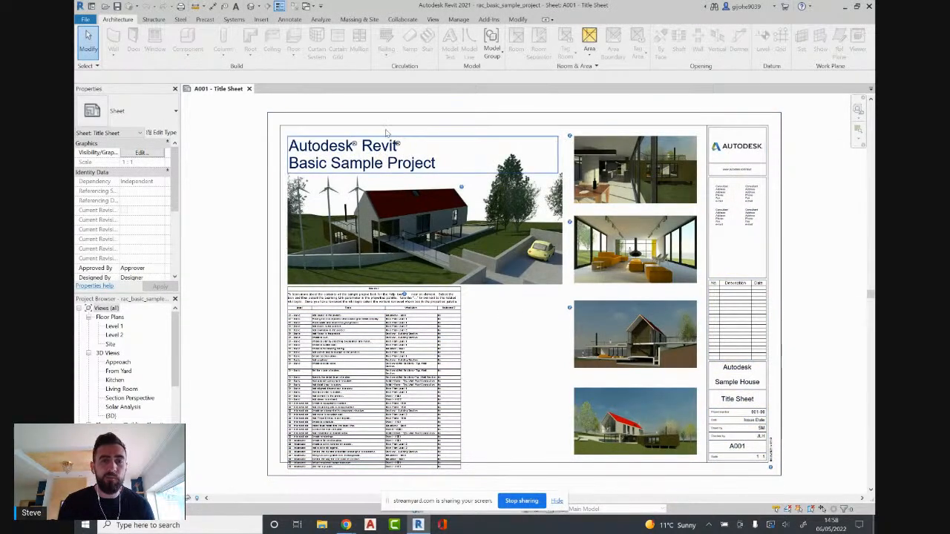
Examine the title sheet of the sample project, including the exterior, interior and section renderings and the overall layout.
scroll(394, 175, "up", 2)
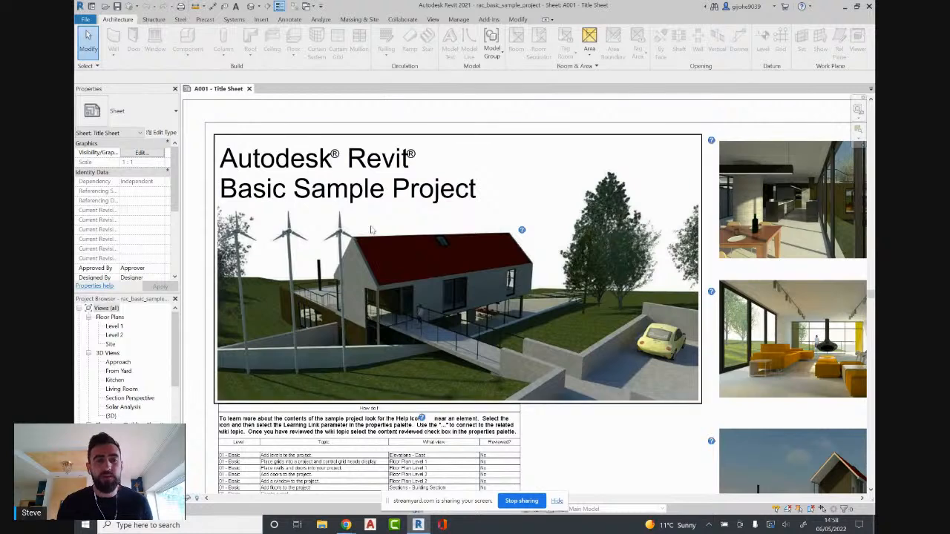
middle_click_drag(636, 311, 296, 300)
scroll(297, 300, "up", 1)
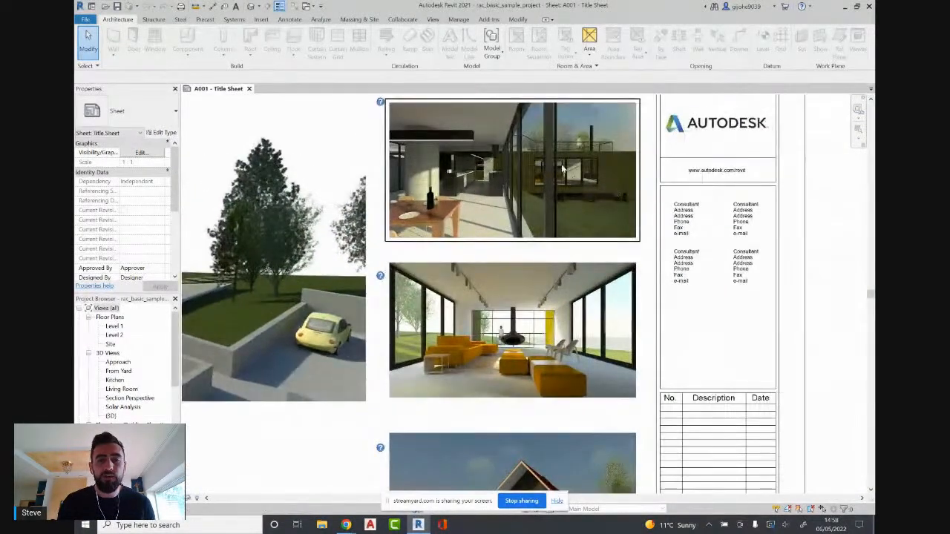
scroll(530, 125, "up", 4)
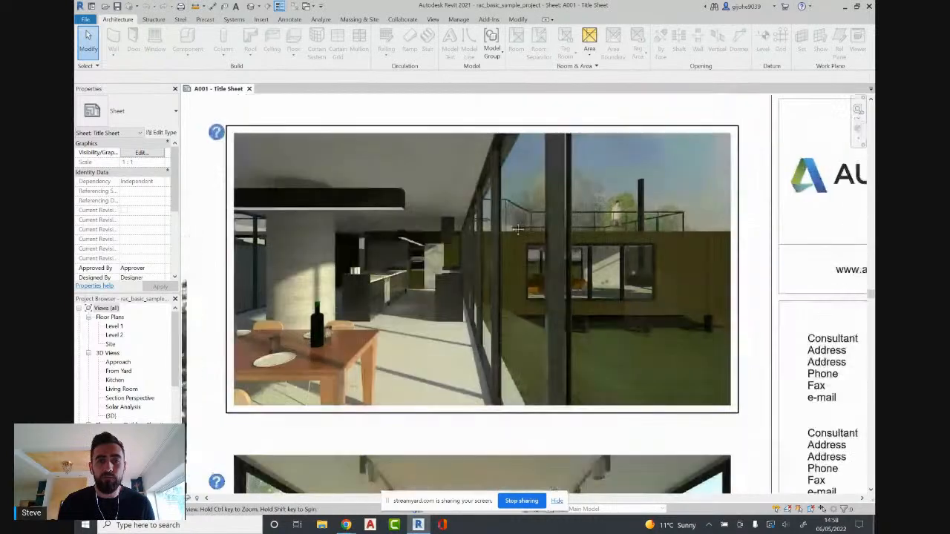
middle_click_drag(519, 203, 517, 232)
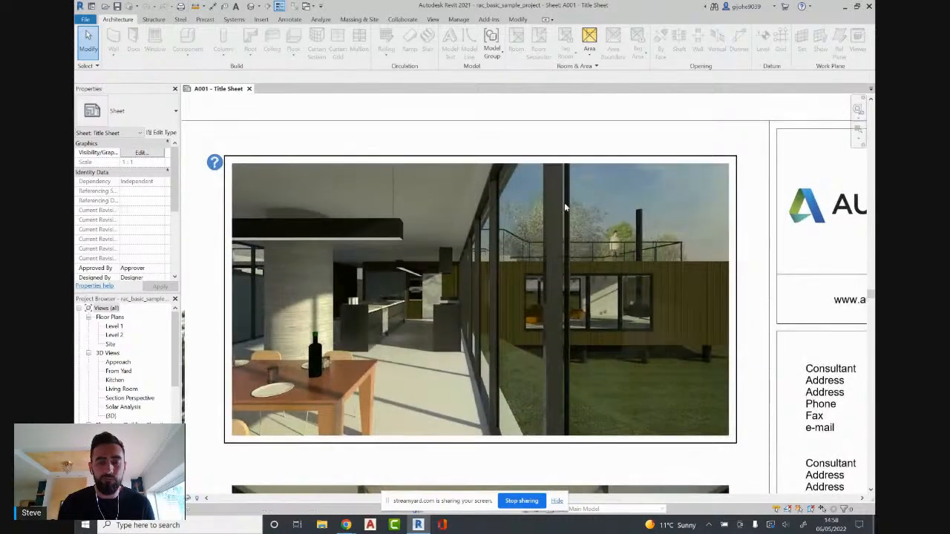
middle_click_drag(565, 203, 569, 153)
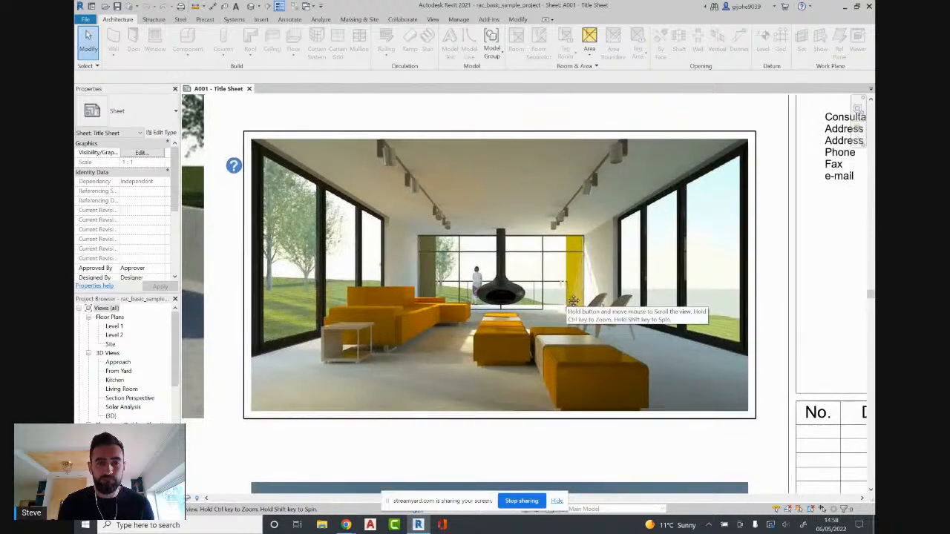
middle_click_drag(605, 393, 590, 93)
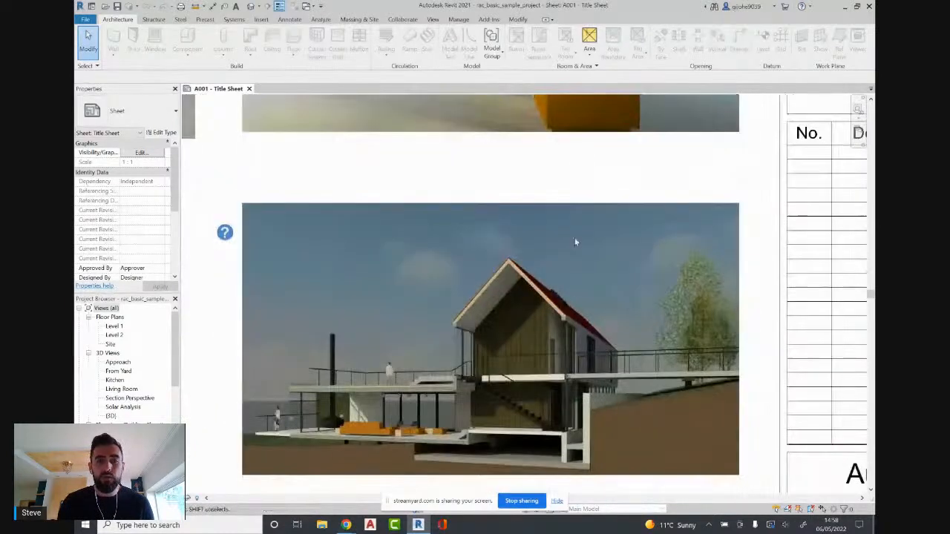
middle_click_drag(558, 407, 558, 344)
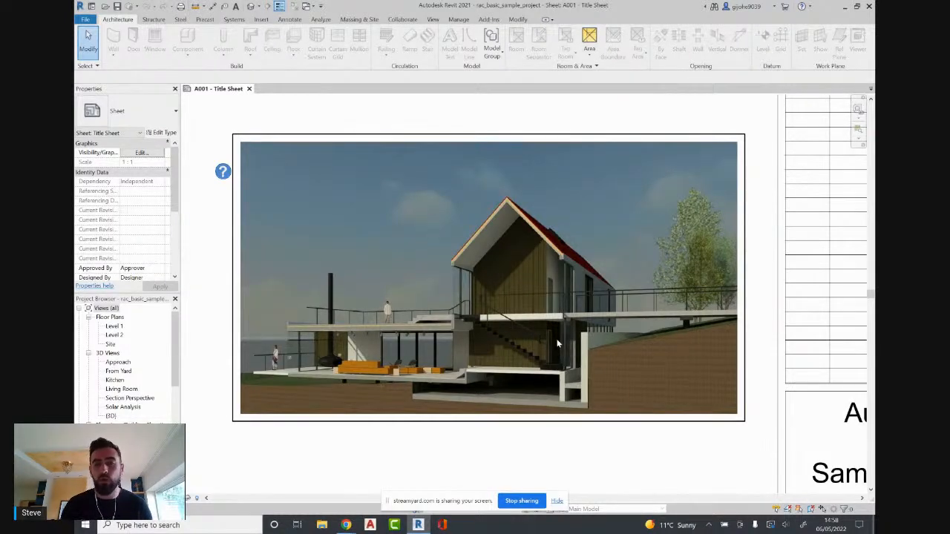
scroll(608, 336, "down", 3)
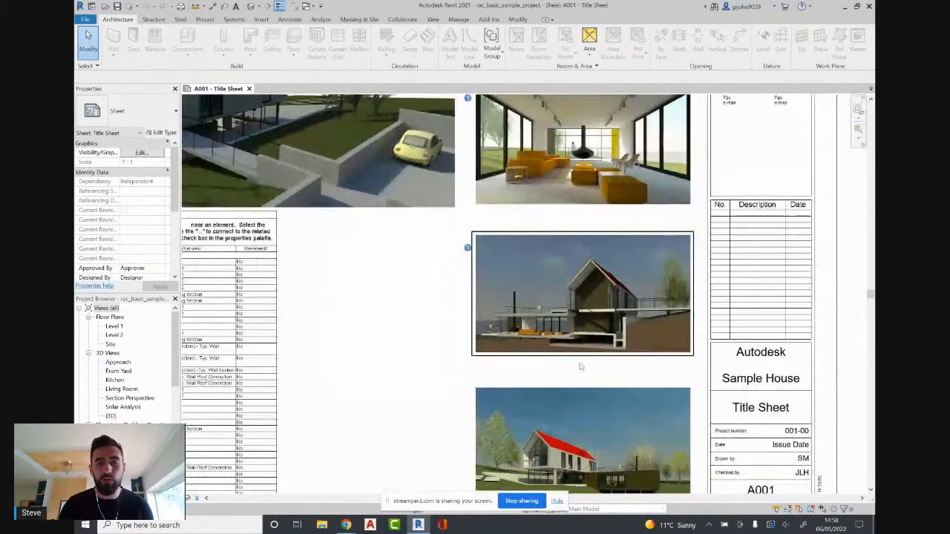
middle_click_drag(414, 394, 488, 340)
scroll(468, 312, "down", 1)
scroll(497, 369, "down", 1)
scroll(496, 368, "down", 1)
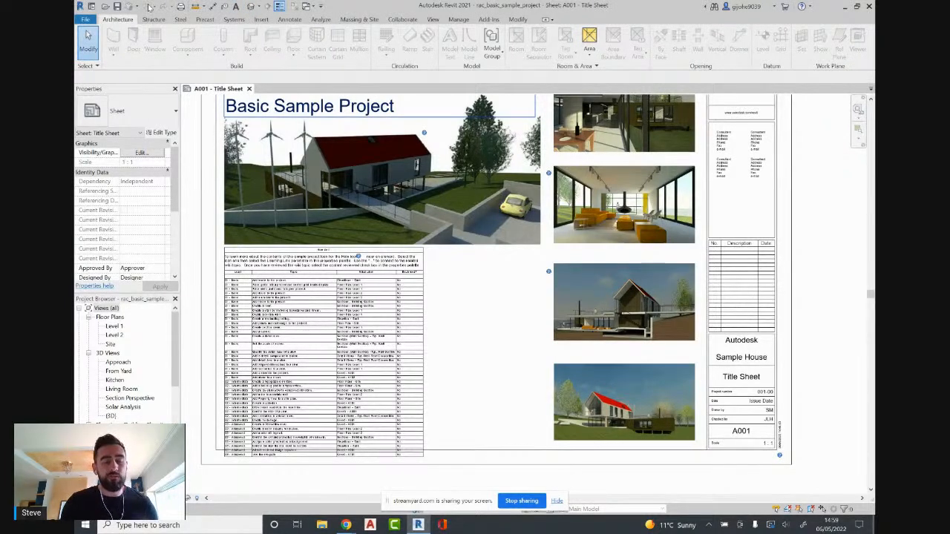
Open the default 3D view of the sample project and inspect the house and its site from several sides.
left_click(255, 6)
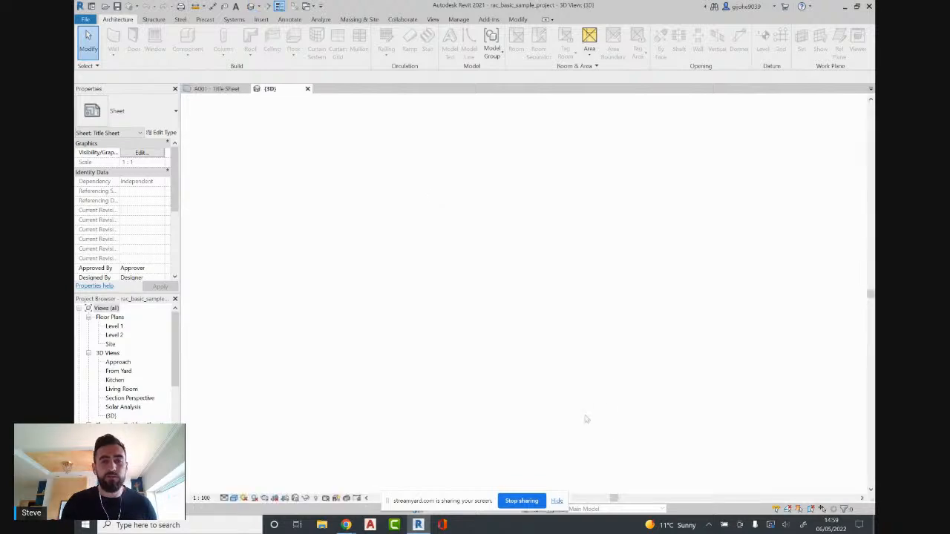
middle_click_drag(434, 364, 547, 270, "shift")
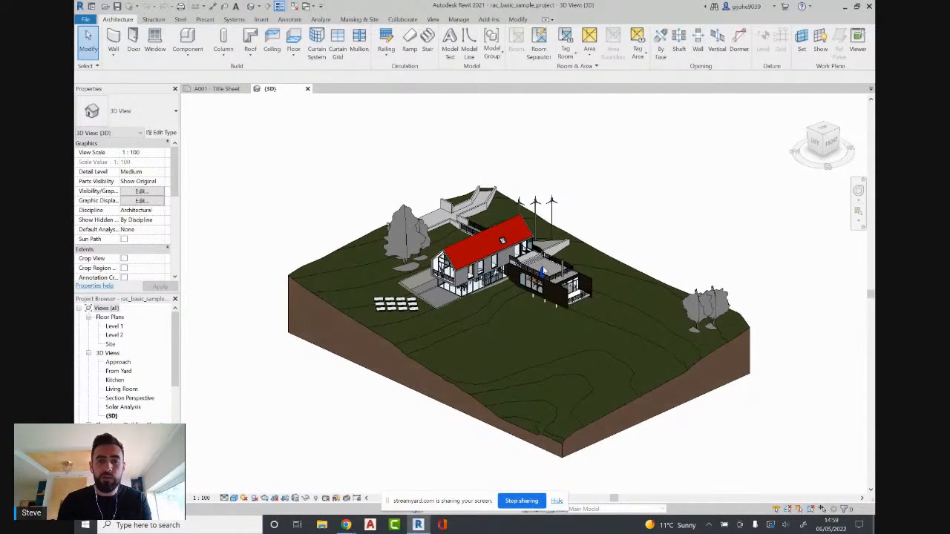
scroll(547, 269, "up", 5)
middle_click_drag(427, 211, 508, 230)
middle_click_drag(508, 322, 644, 243)
scroll(584, 251, "up", 1)
scroll(542, 273, "down", 1)
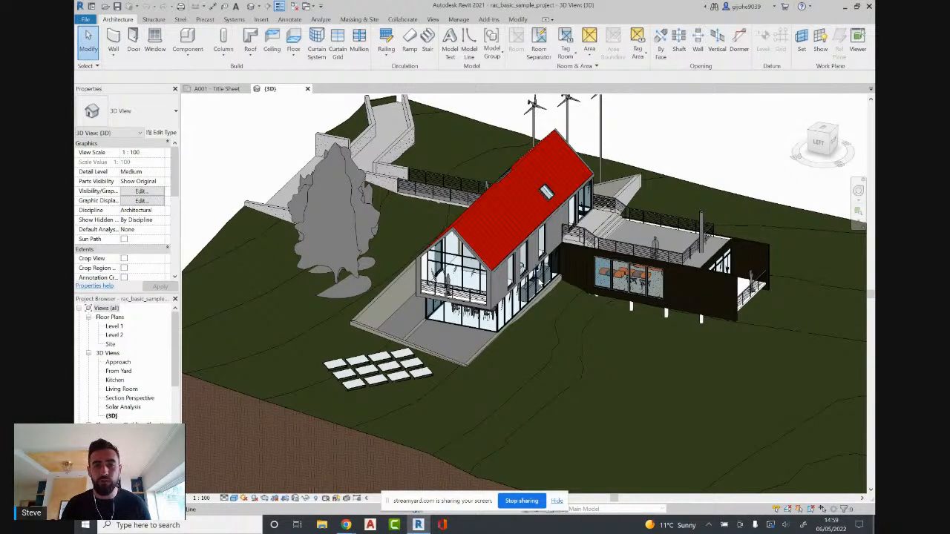
middle_click_drag(525, 273, 253, 282, "shift")
middle_click_drag(369, 301, 486, 338)
scroll(449, 280, "up", 1)
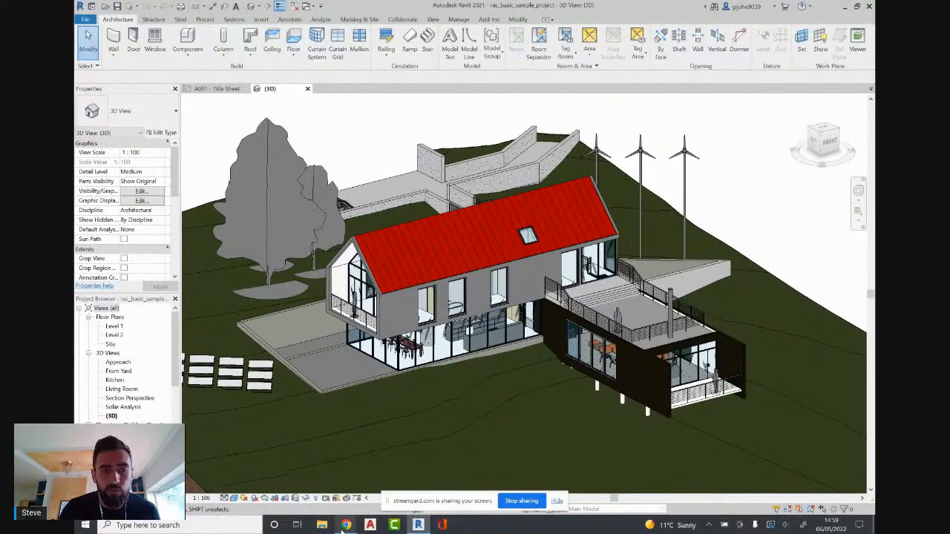
Switch to the Google Slides presentation and show the slide with the Revit Architecture ribbon, following the "Revit Practical" slide.
mouse_move(346, 525)
left_click(311, 506)
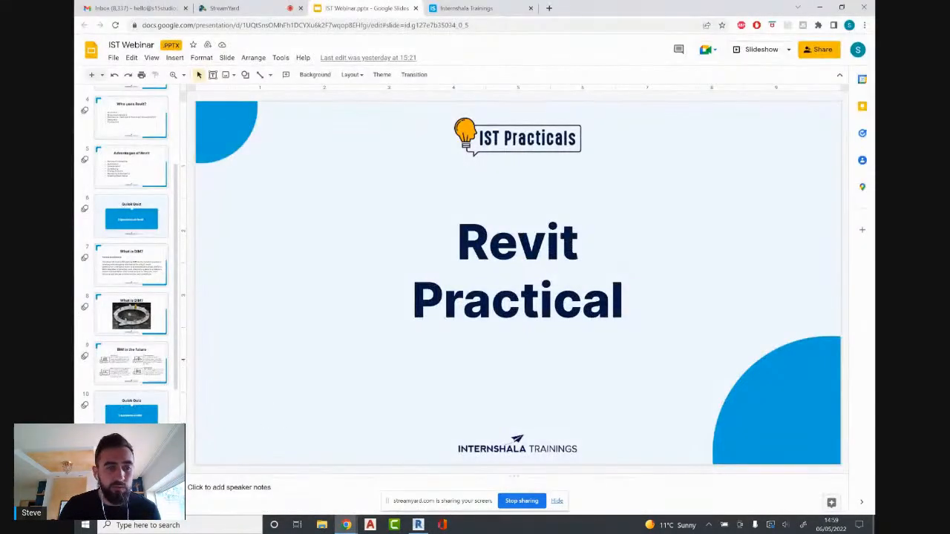
scroll(170, 445, "down", 1)
key("Down")
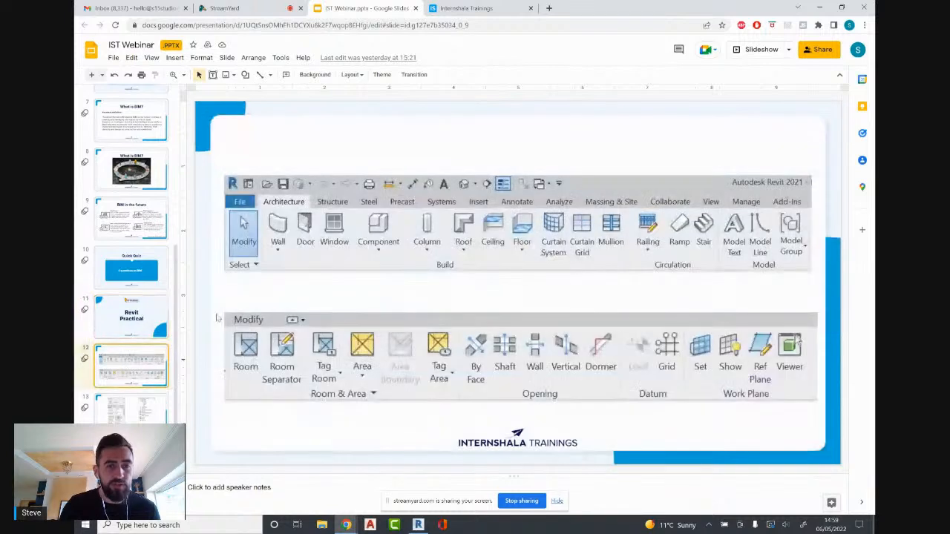
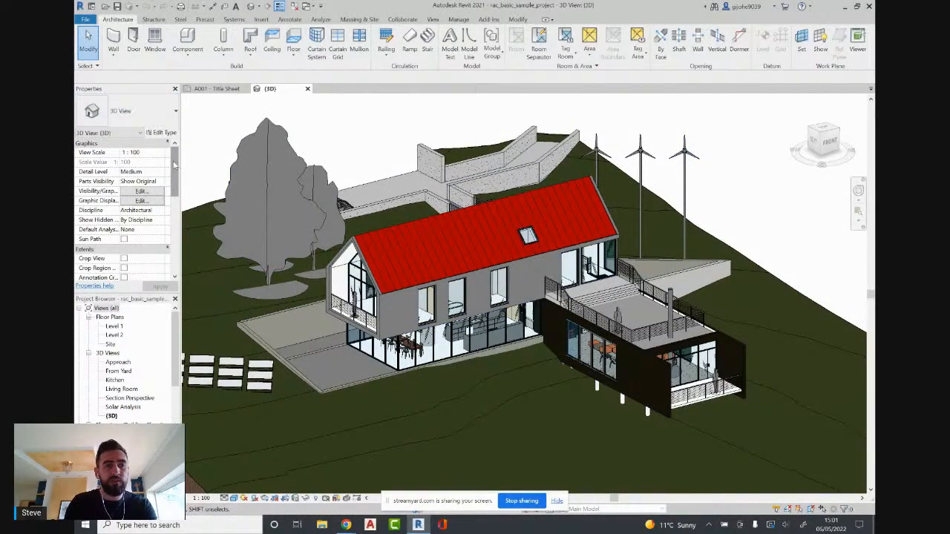
Return to the presentation in Google Slides and show the slide on the Properties palette and Project Browser.
mouse_move(175, 166)
left_mouse_down()
mouse_move(176, 201)
mouse_move(181, 154)
left_mouse_up()
mouse_move(346, 524)
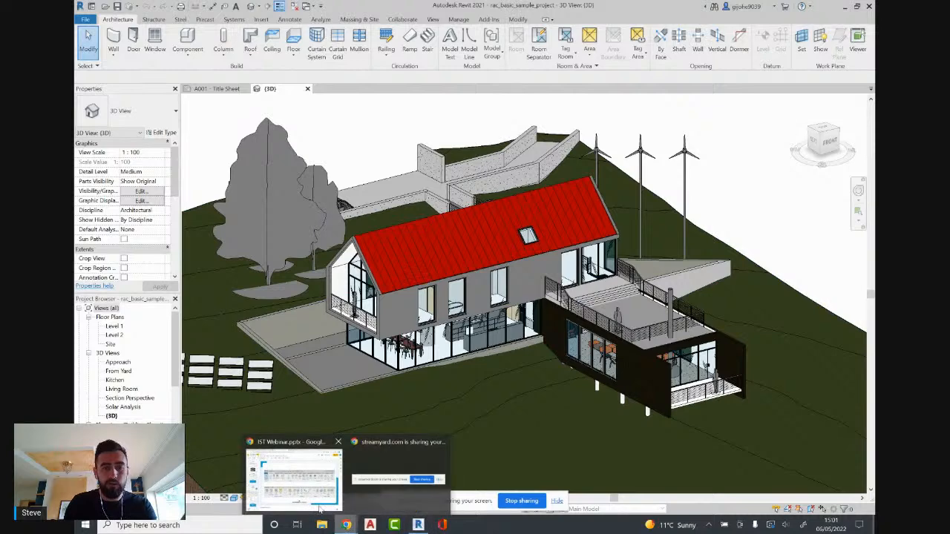
left_click(307, 482)
key("Down")
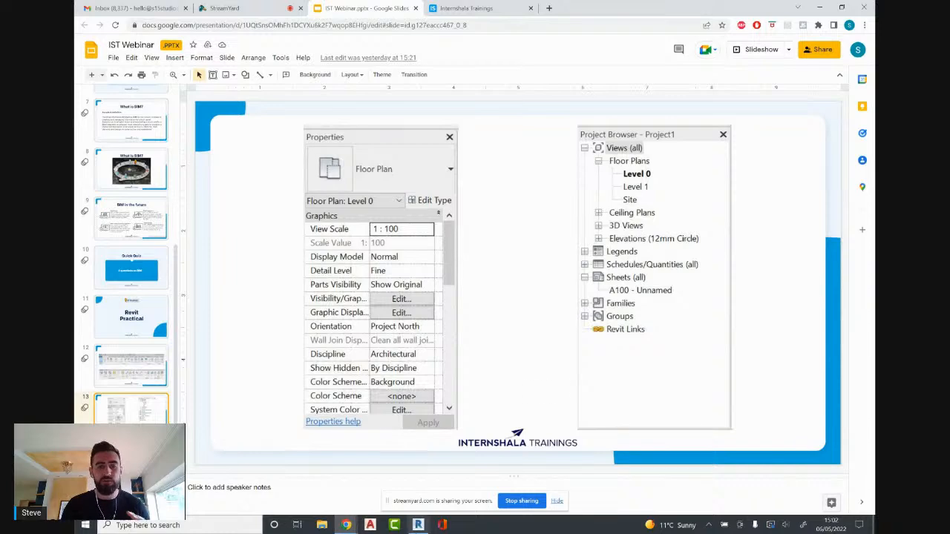
Switch to Revit and select the red pitched roof of the house in the 3D view.
left_click(418, 525)
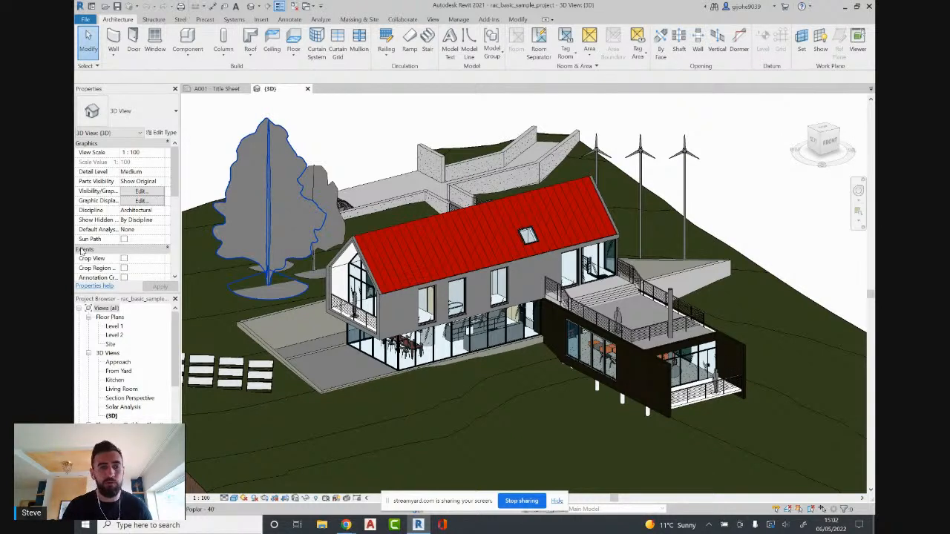
left_click(177, 324)
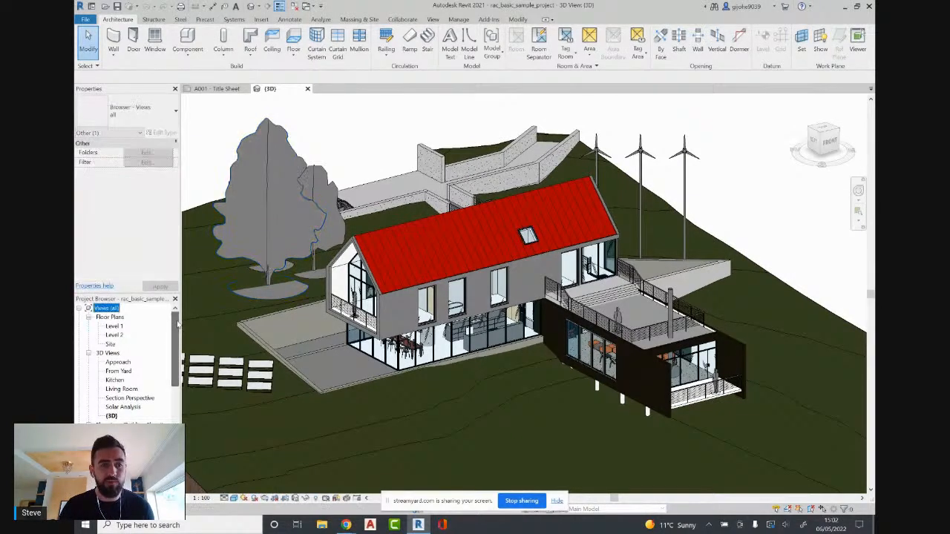
left_click(352, 121)
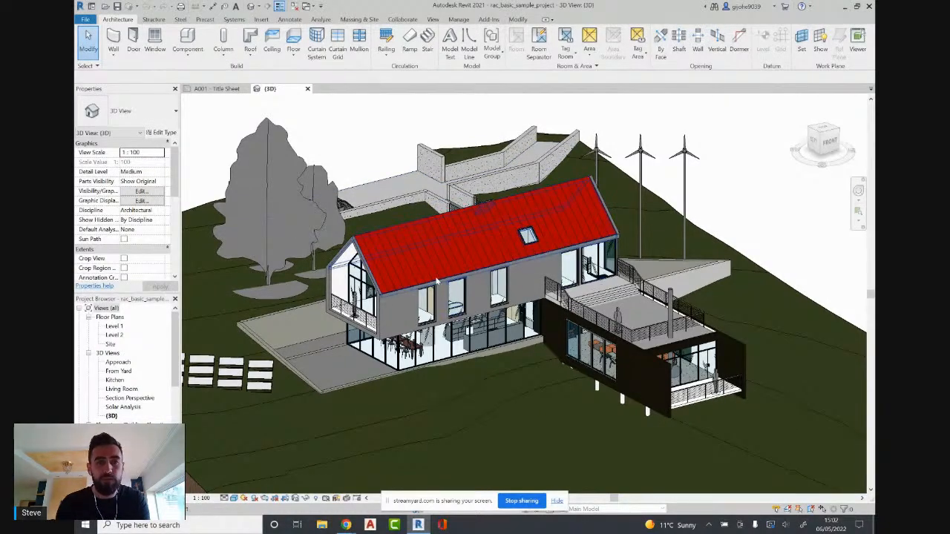
scroll(416, 256, "up", 5)
scroll(415, 255, "up", 1)
middle_click_drag(417, 251, 429, 291)
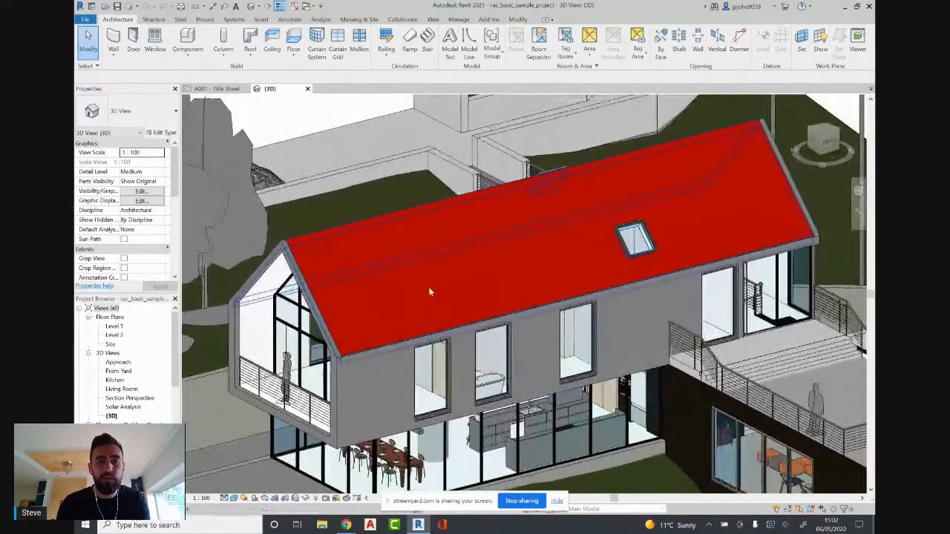
left_click(429, 292)
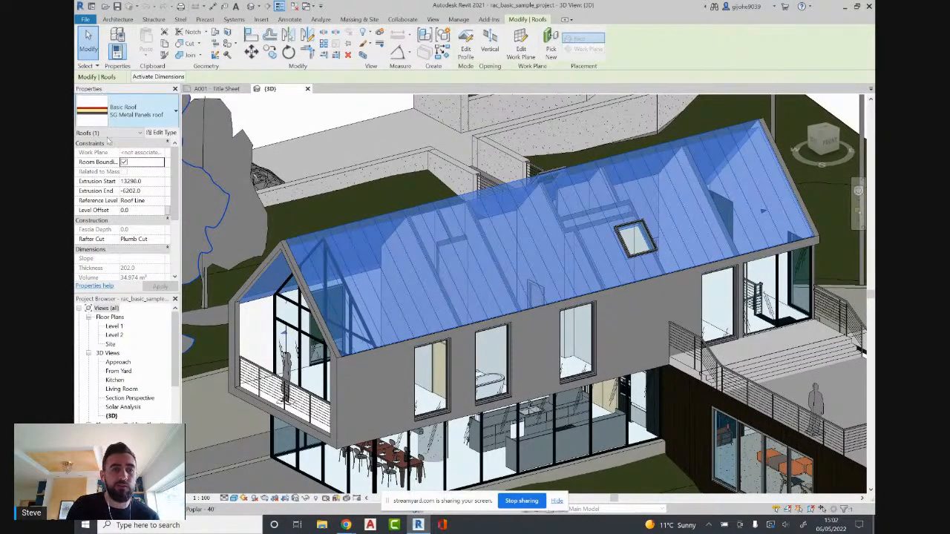
Review the roof types available for the selected roof and its construction, dimension, identity and phasing properties.
left_click(152, 104)
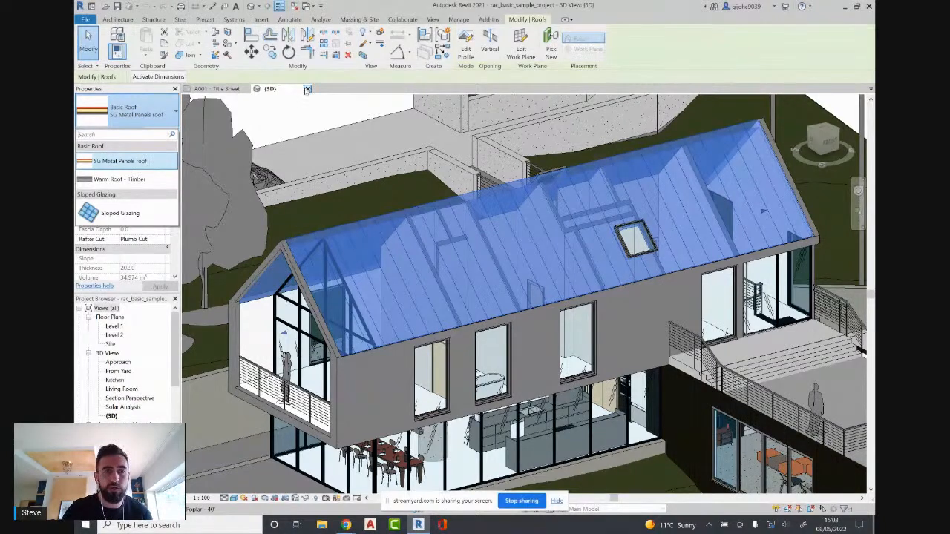
left_click(86, 128)
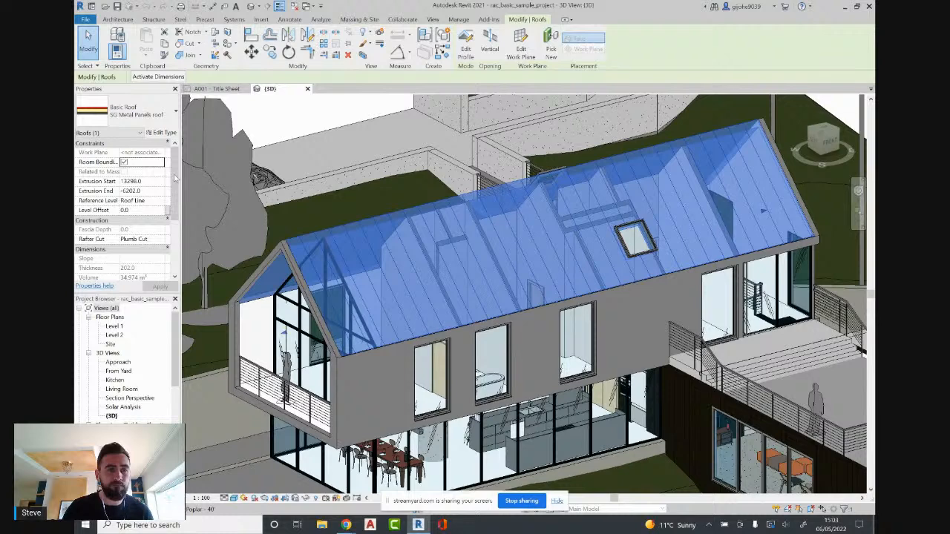
scroll(175, 178, "down", 4)
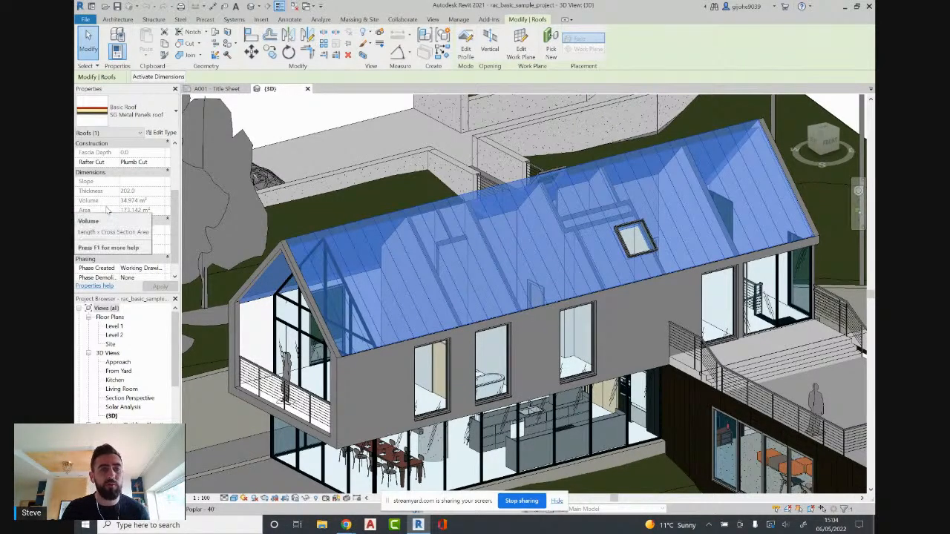
left_click_drag(175, 214, 176, 217)
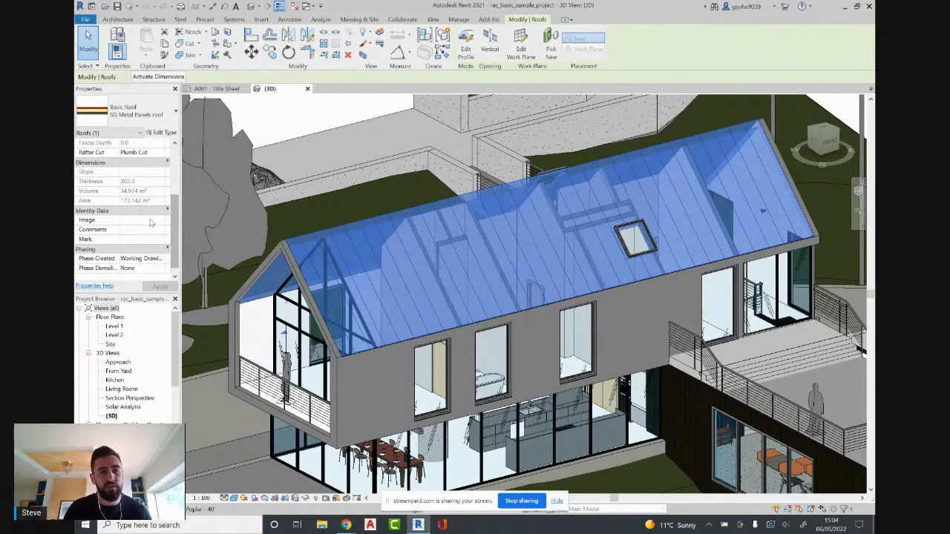
Select the upper-floor window nearest the glazed gable end and review its constraint, graphics, material, dimension and identity properties.
scroll(169, 230, "down", 2)
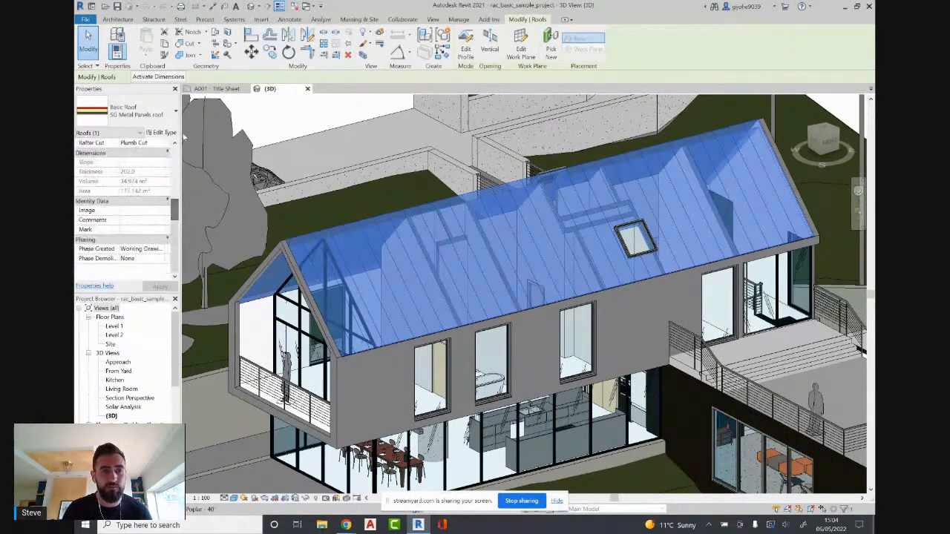
left_click(418, 372)
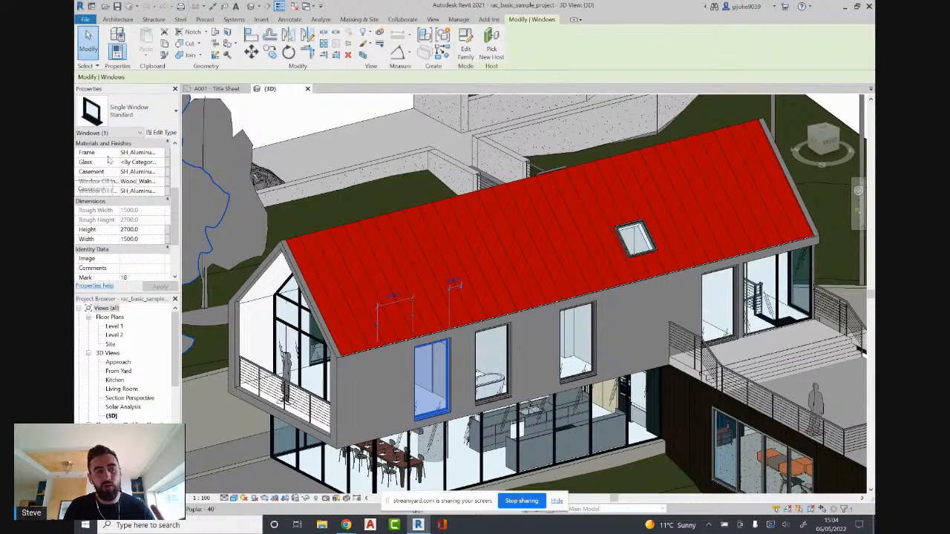
scroll(167, 178, "up", 3)
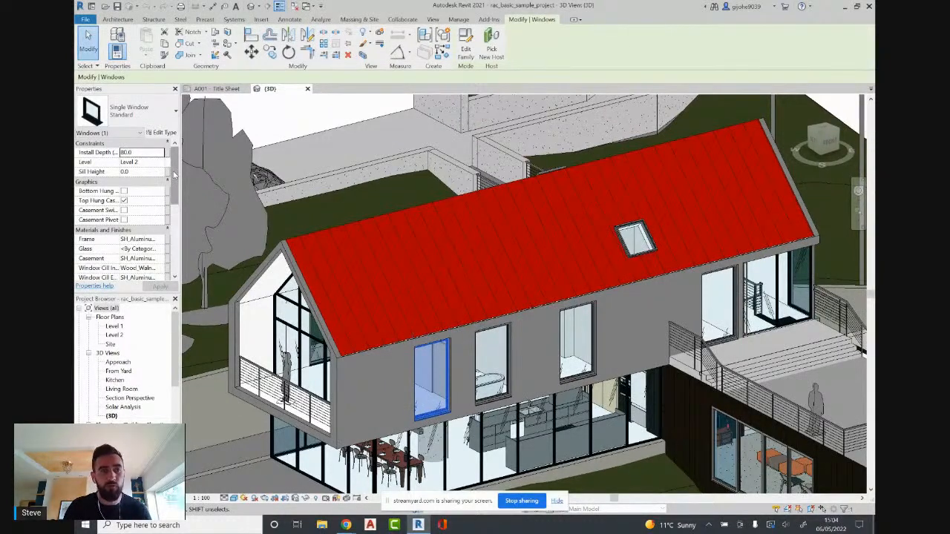
scroll(111, 201, "down", 3)
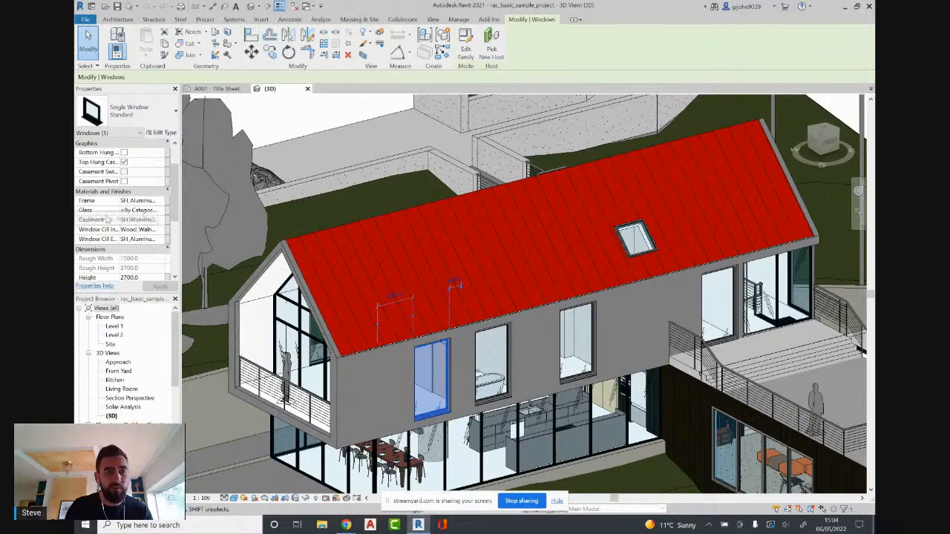
scroll(163, 231, "down", 3)
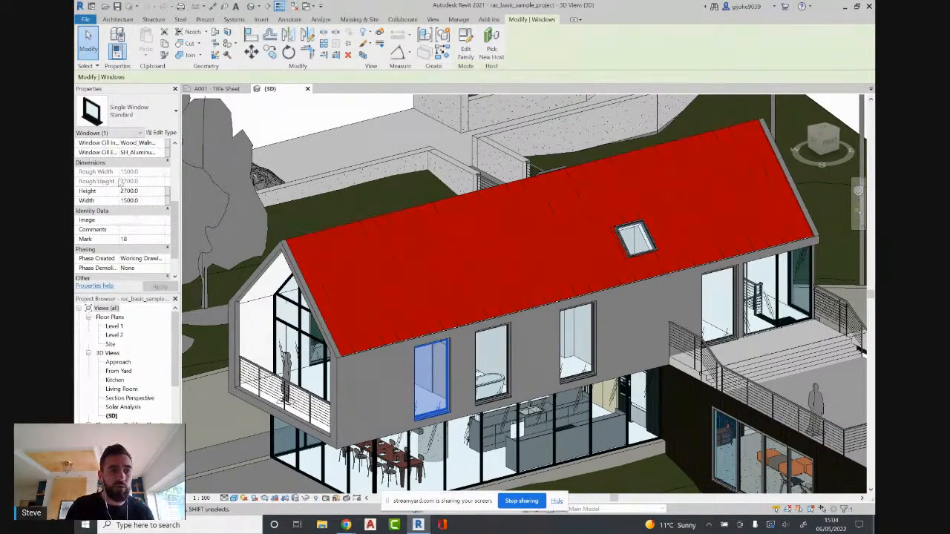
scroll(162, 222, "down", 1)
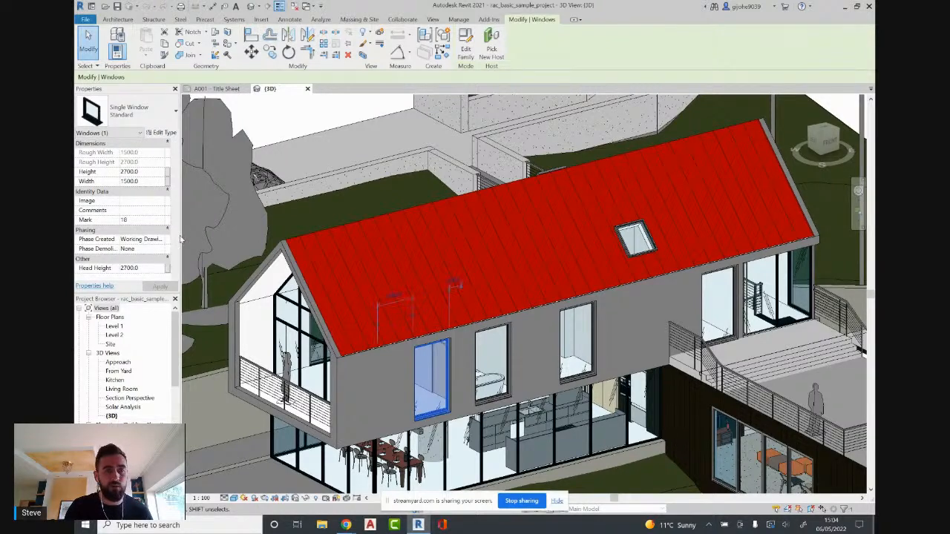
scroll(146, 270, "up", 3)
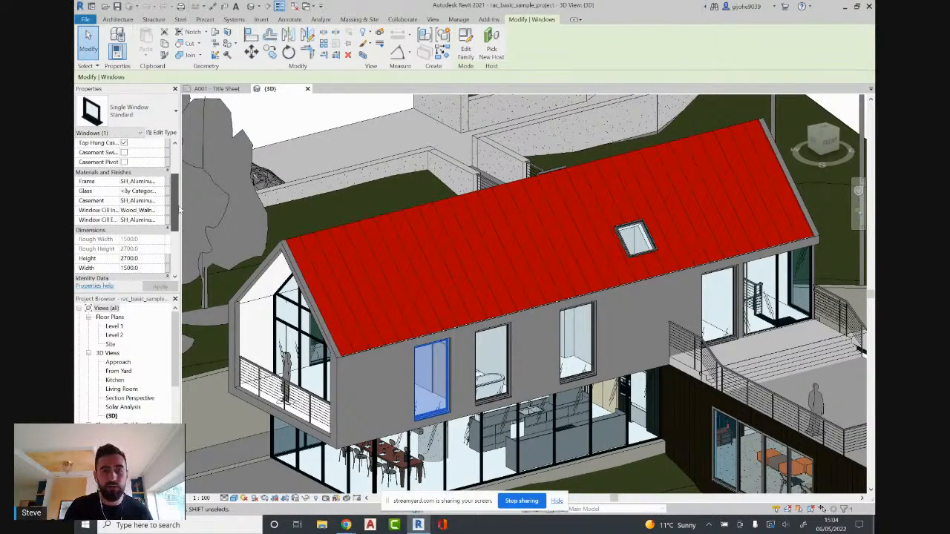
Select the upper-floor long wall below the red roof and review its constraint, structural and dimension properties.
left_click(366, 354)
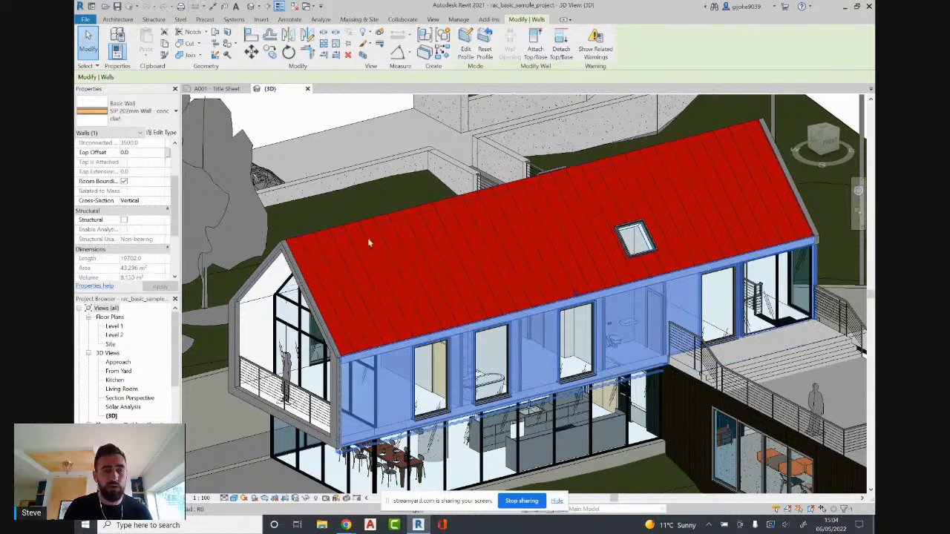
scroll(177, 181, "up", 3)
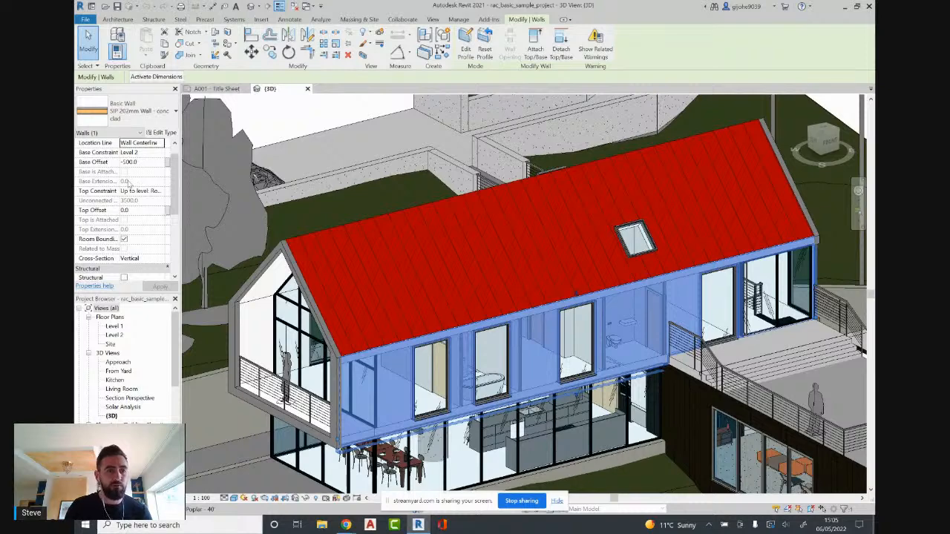
scroll(171, 208, "down", 4)
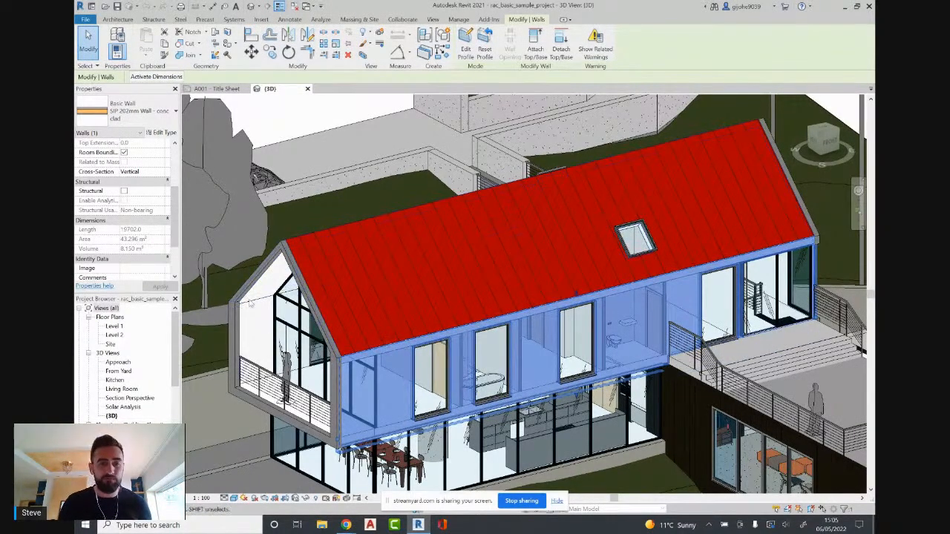
Close the A001 - Title Sheet view and keep the whole house in the 3D view open.
scroll(411, 186, "down", 3)
middle_click_drag(467, 284, 455, 340)
scroll(476, 255, "down", 1)
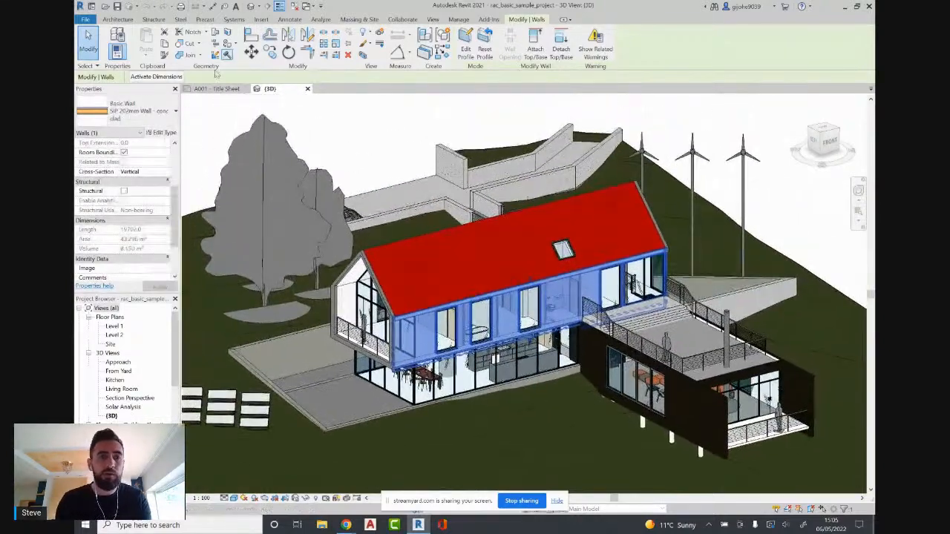
left_click(248, 90)
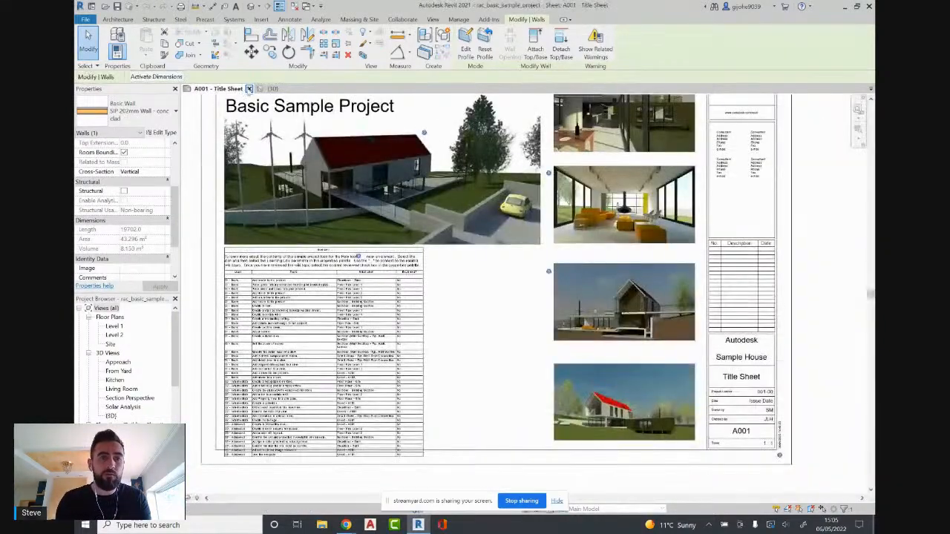
left_click(249, 88)
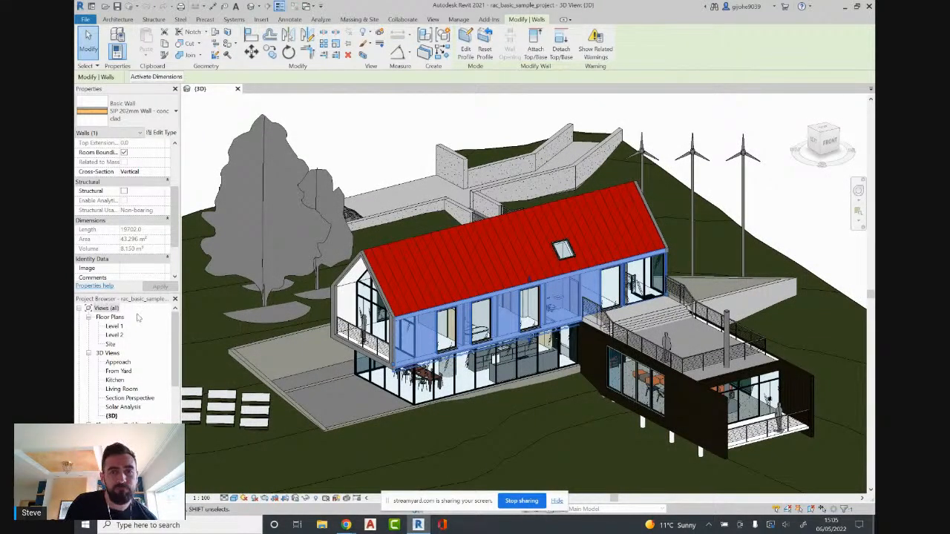
Look through the project's view categories: floor plans, 3D views, building elevations and building sections.
left_click(169, 334)
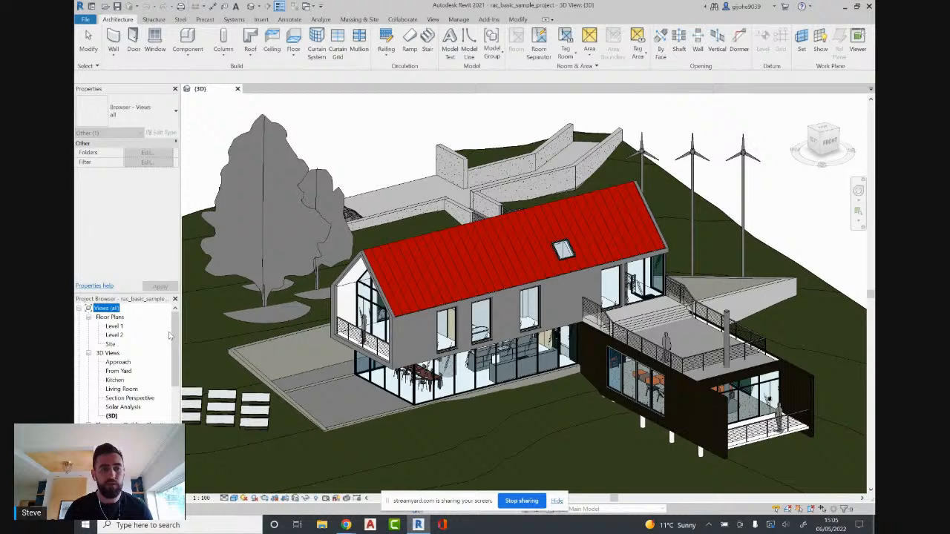
left_click(119, 319)
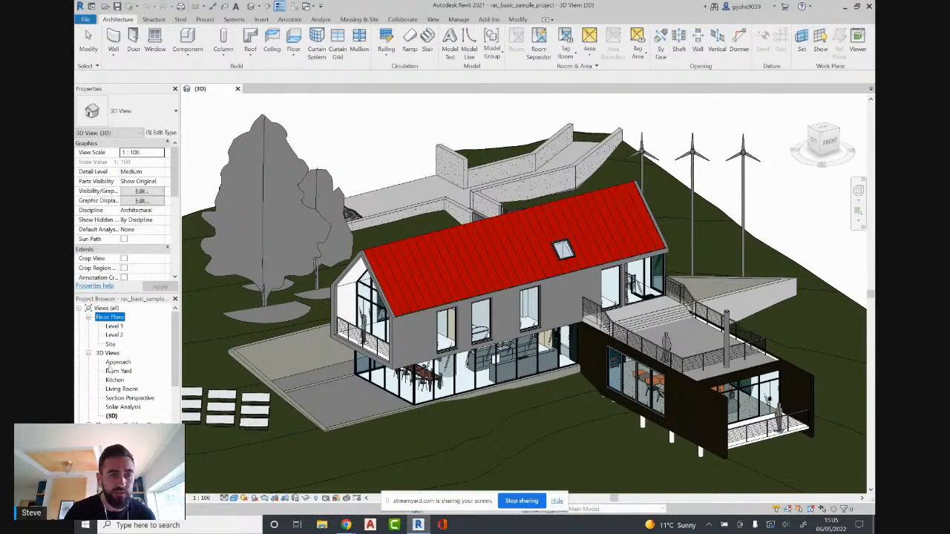
left_click(115, 354)
left_click(121, 425)
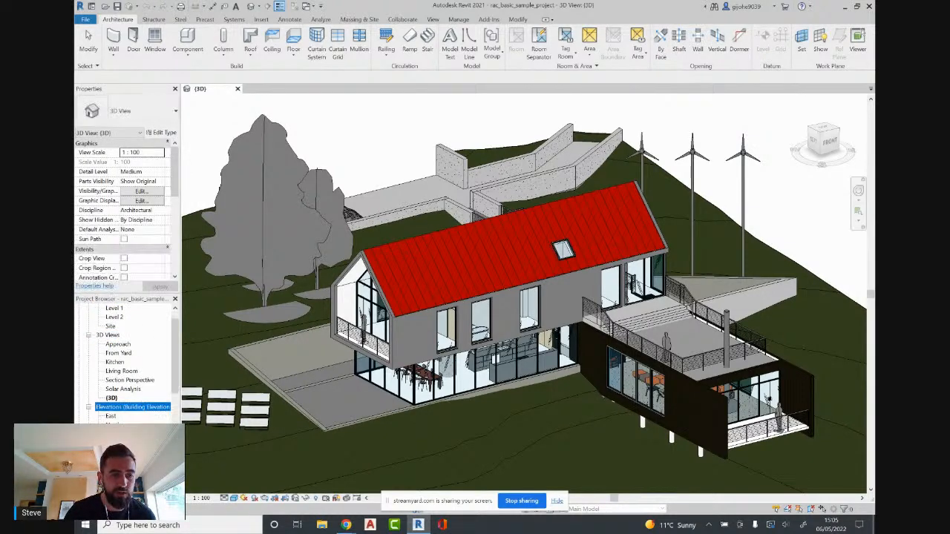
left_click(119, 452)
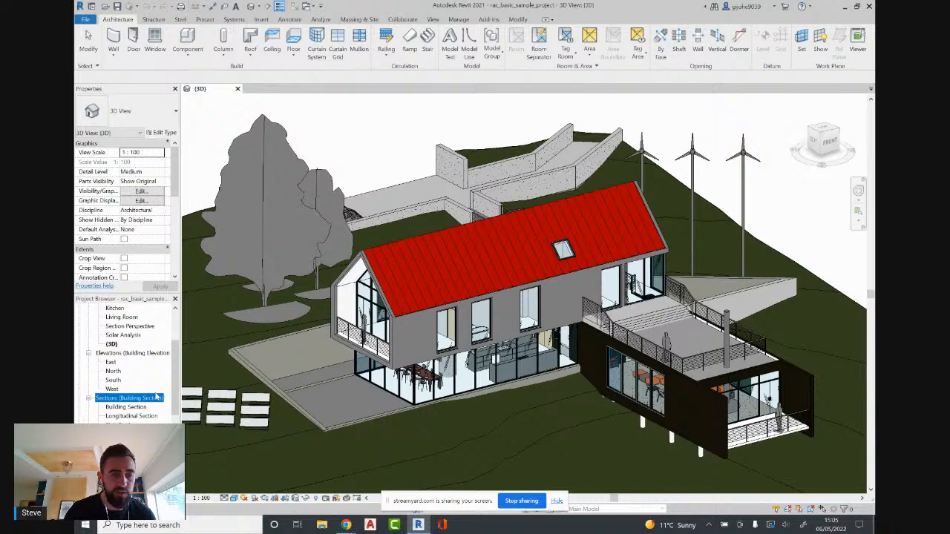
left_click_drag(175, 396, 176, 340)
Open the Level 1 floor plan and fit the whole coloured plan with its room legend in view.
left_click(119, 328)
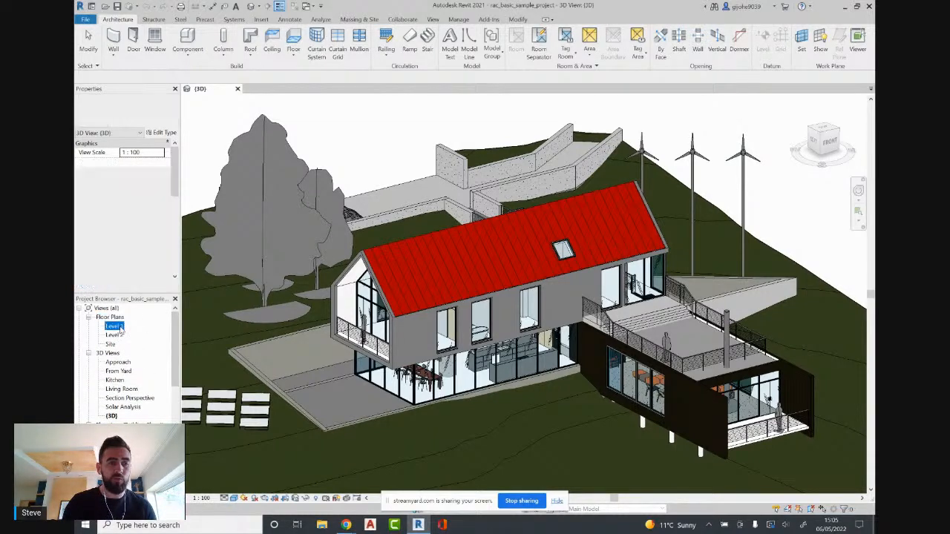
double_click(119, 329)
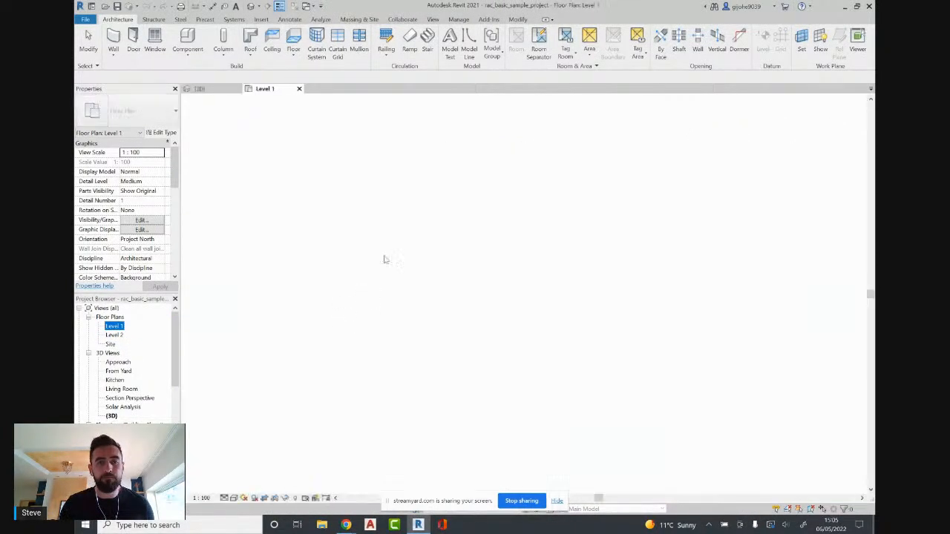
scroll(343, 278, "down", 2)
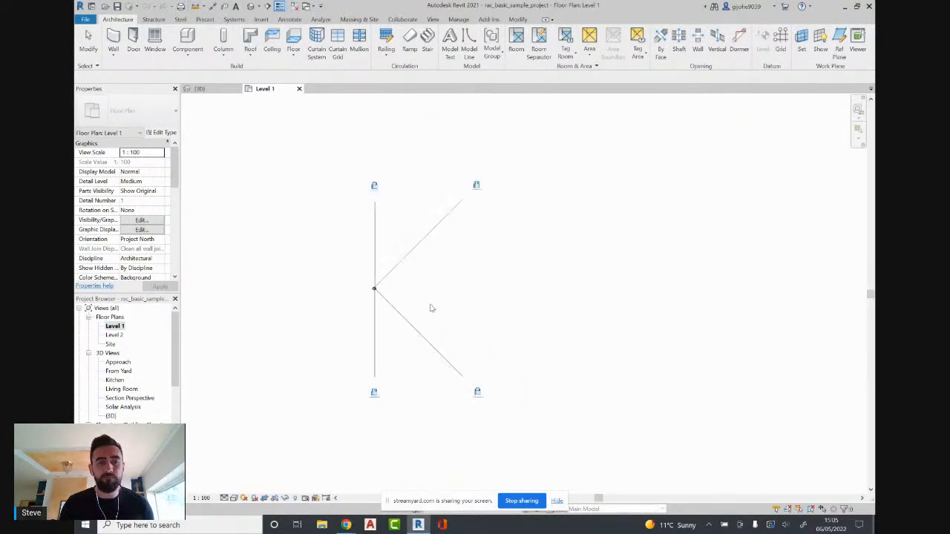
middle_click(378, 293)
middle_click(378, 293)
scroll(376, 293, "up", 2)
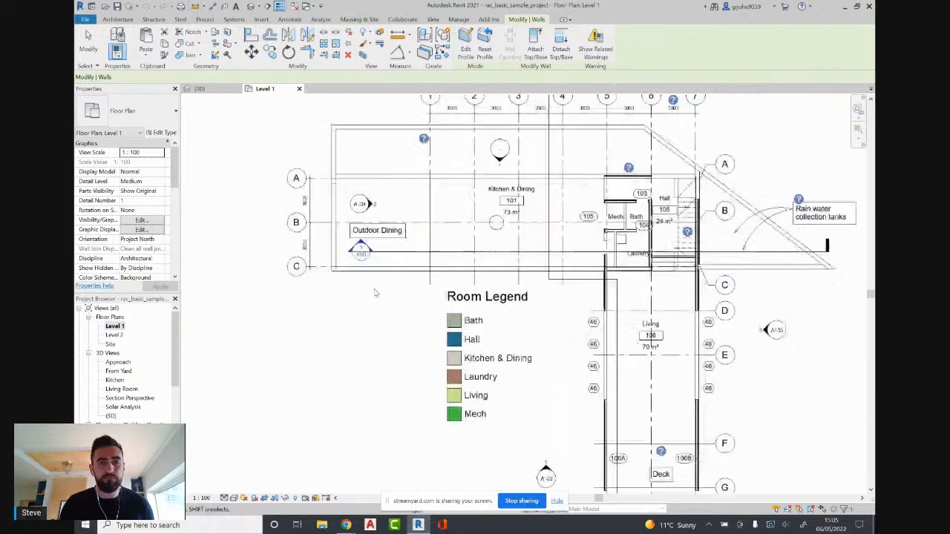
scroll(377, 290, "down", 2)
scroll(404, 310, "down", 2)
middle_click_drag(394, 317, 340, 317)
scroll(448, 330, "up", 1)
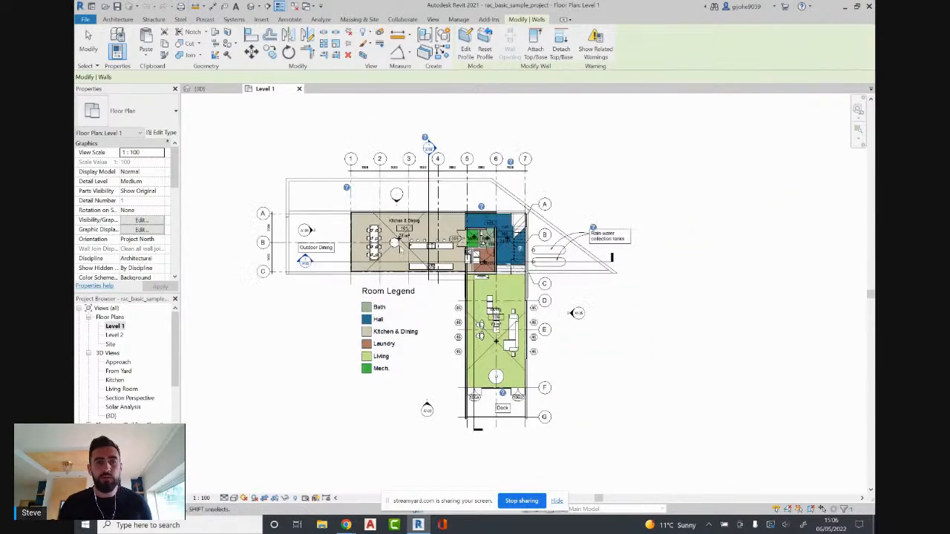
Clear the wall selection and tile the Level 1 plan and 3D view side by side, with the house framed in the 3D view.
left_click(365, 144)
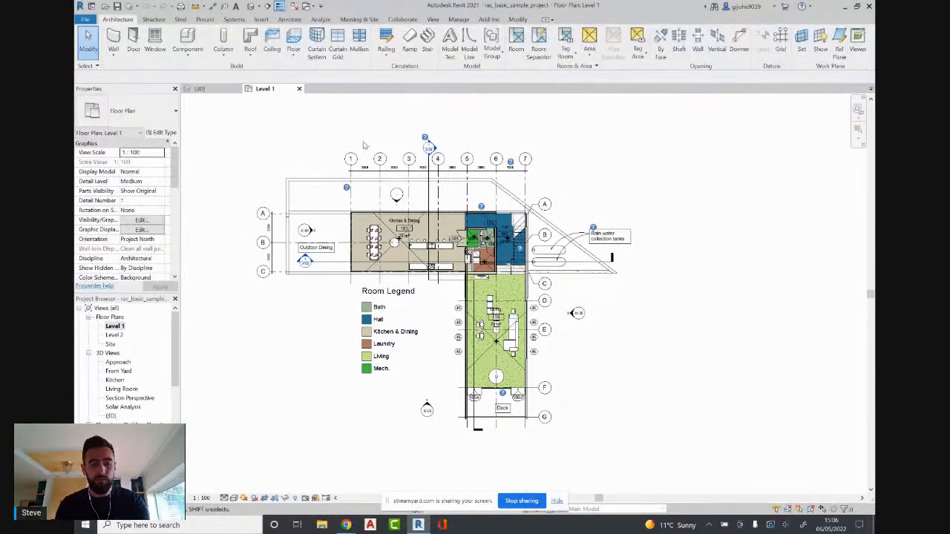
key("w")
key("t")
middle_click_drag(405, 279, 327, 278)
scroll(327, 278, "down", 1)
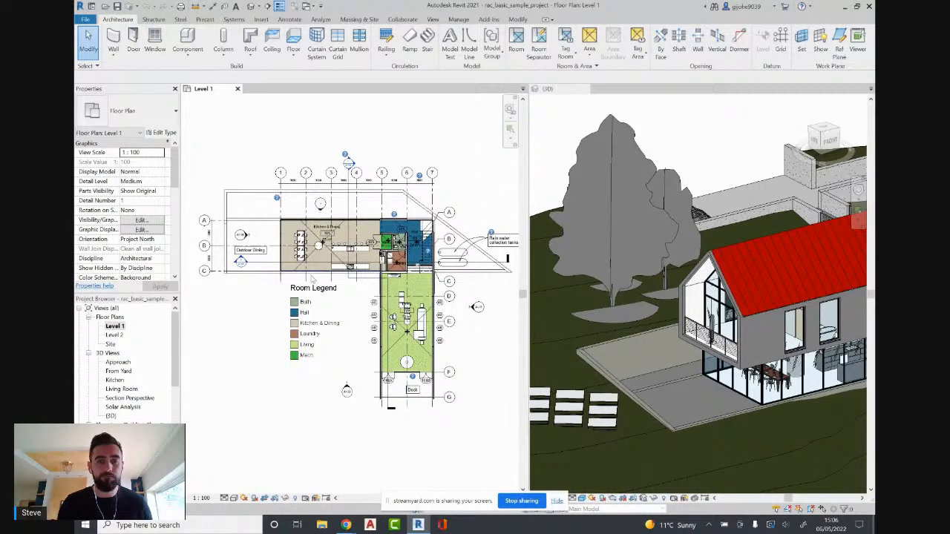
scroll(650, 291, "down", 1)
left_click(659, 369)
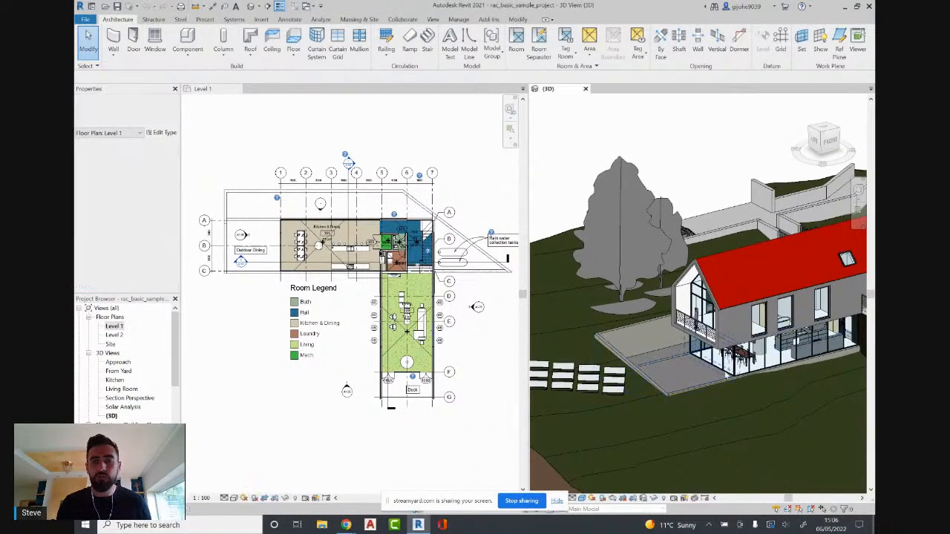
middle_click_drag(711, 381, 672, 398)
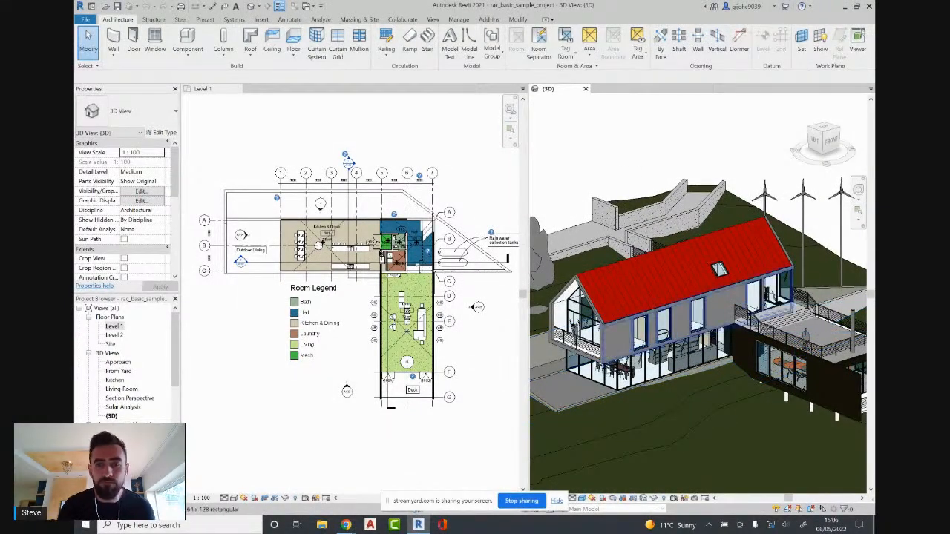
scroll(674, 397, "up", 3)
scroll(669, 399, "down", 3)
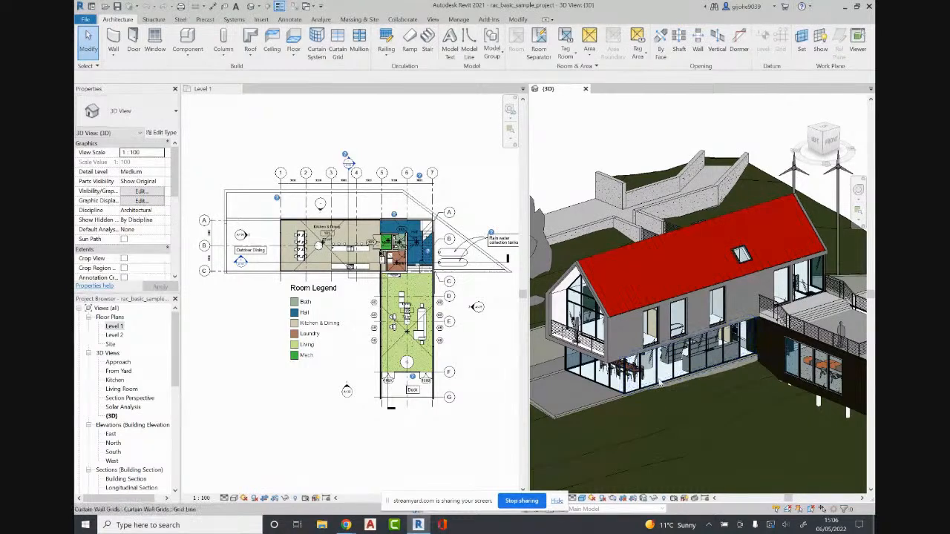
Select the ground-floor curtain wall in the 3D view and examine the matching area of the Level 1 plan.
scroll(658, 377, "up", 3)
left_click(657, 377)
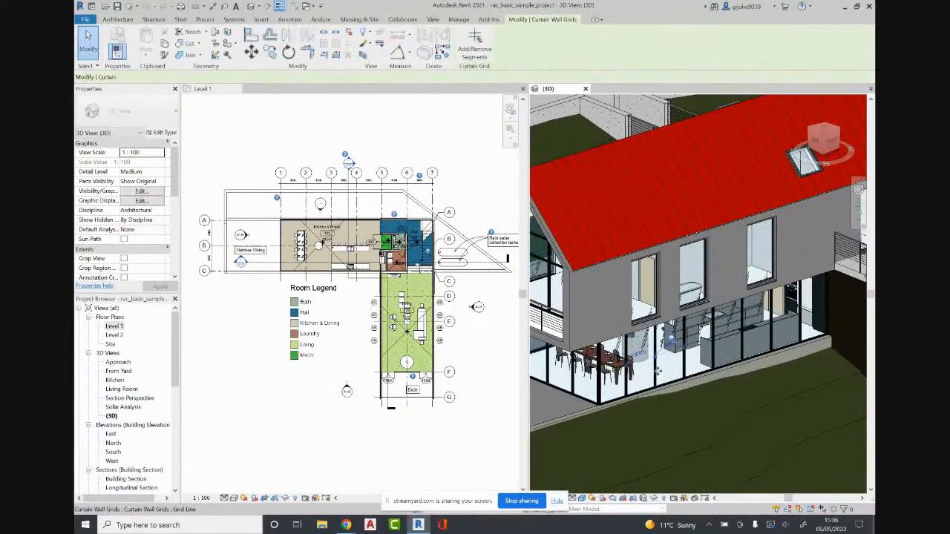
key("Escape")
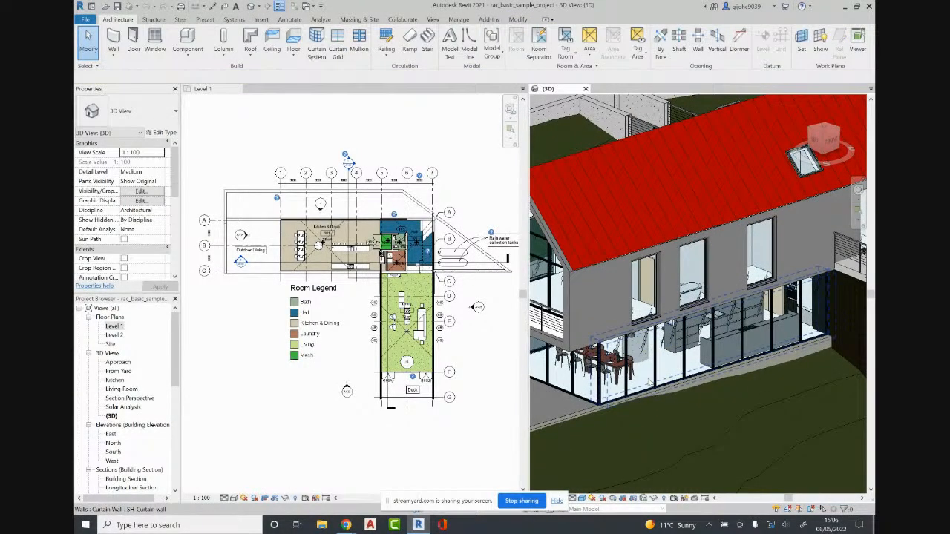
left_click(648, 380)
scroll(320, 265, "up", 2)
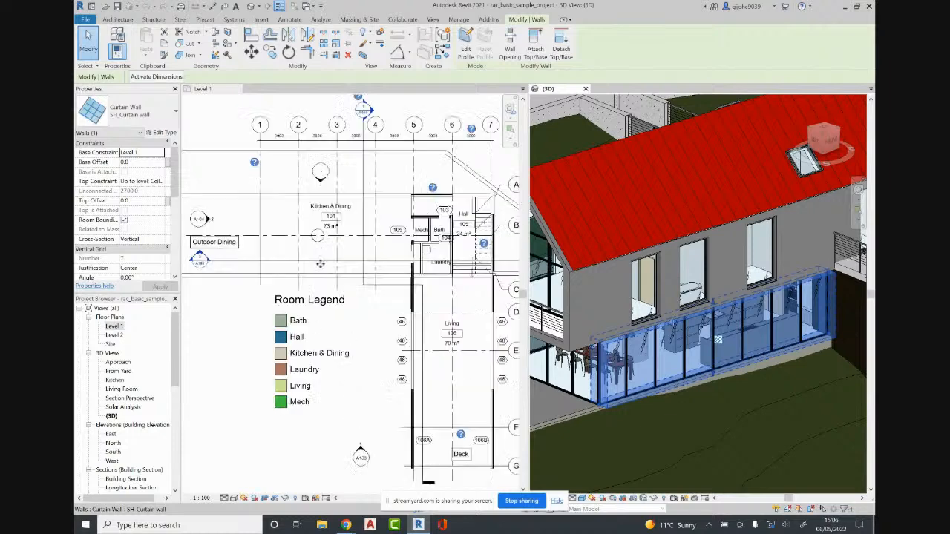
scroll(320, 265, "up", 1)
key("Escape")
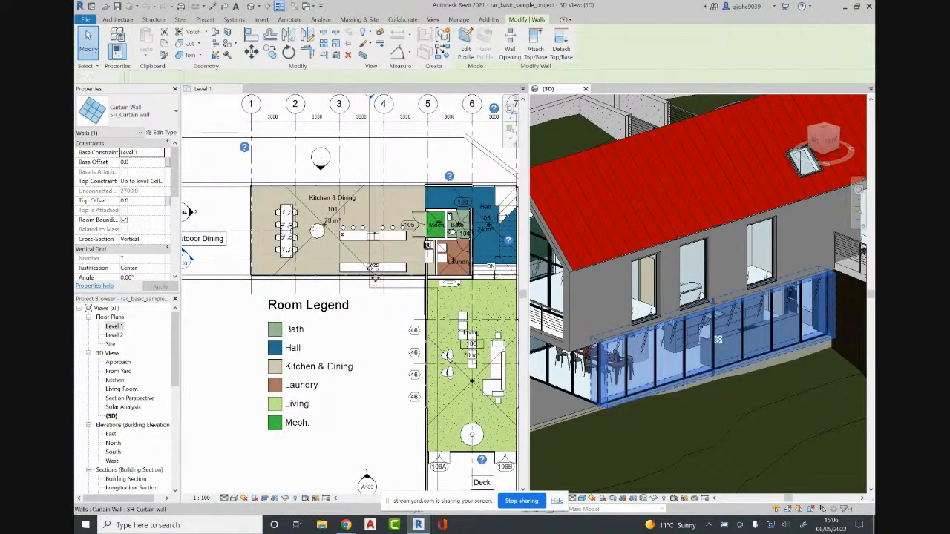
scroll(376, 282, "down", 2)
Open the Level 2 floor plan, close Level 1, and tile the Level 2 plan beside the 3D view.
left_click(118, 336)
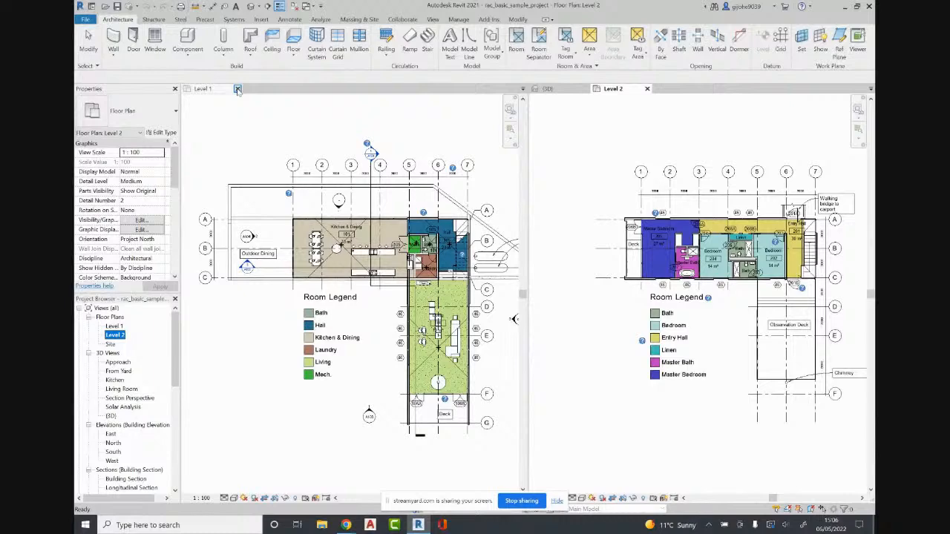
left_click(236, 89)
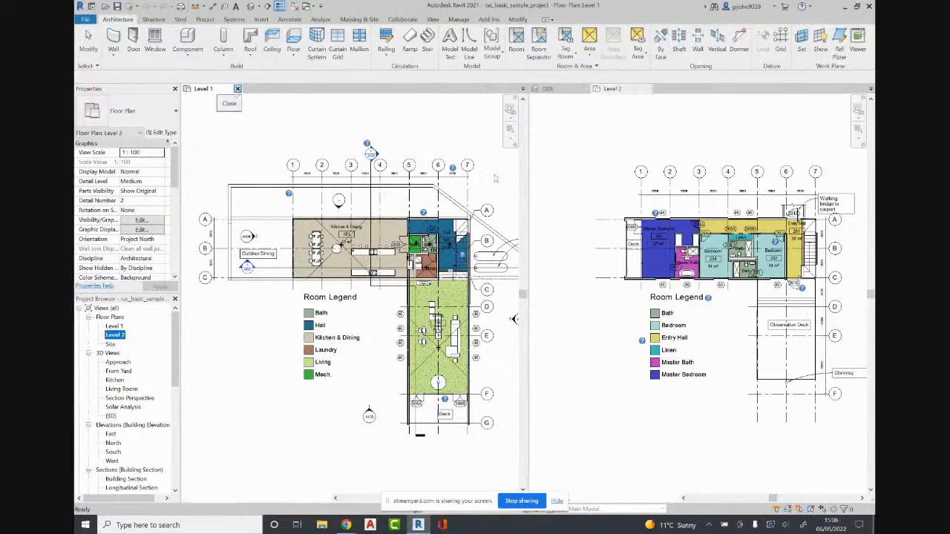
key("w")
key("t")
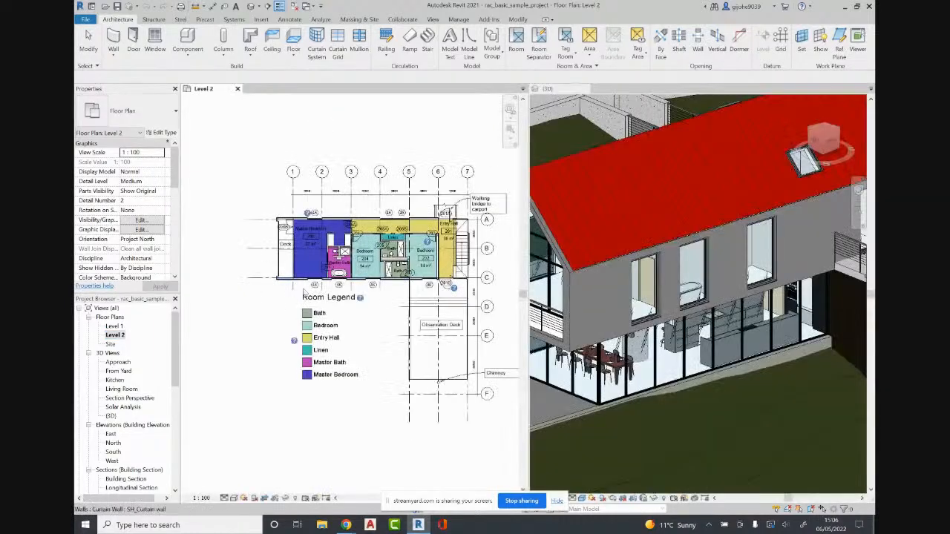
scroll(370, 293, "down", 1)
middle_click_drag(370, 293, 340, 322)
scroll(277, 294, "up", 3)
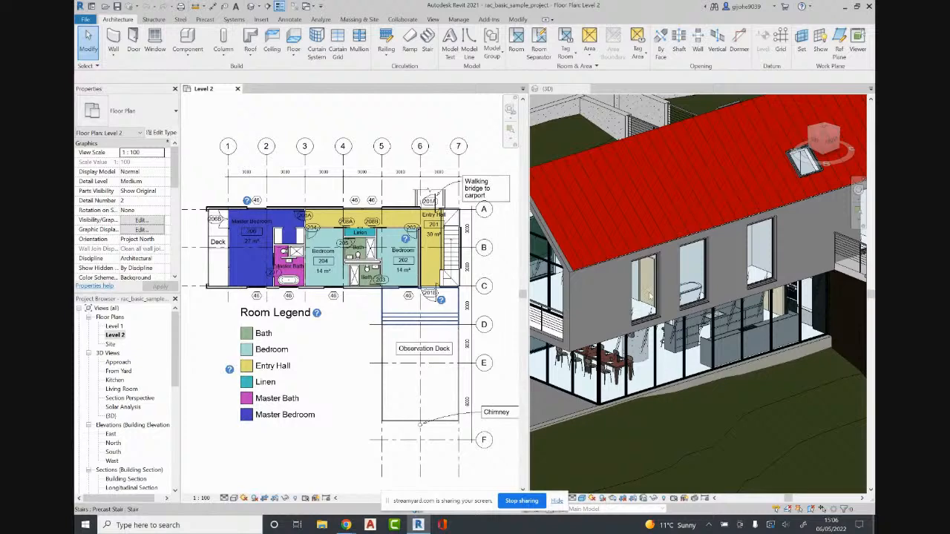
Select the master bedroom window on the long upper-floor facade, locate it in the Level 2 plan, and delete it.
left_click(659, 282)
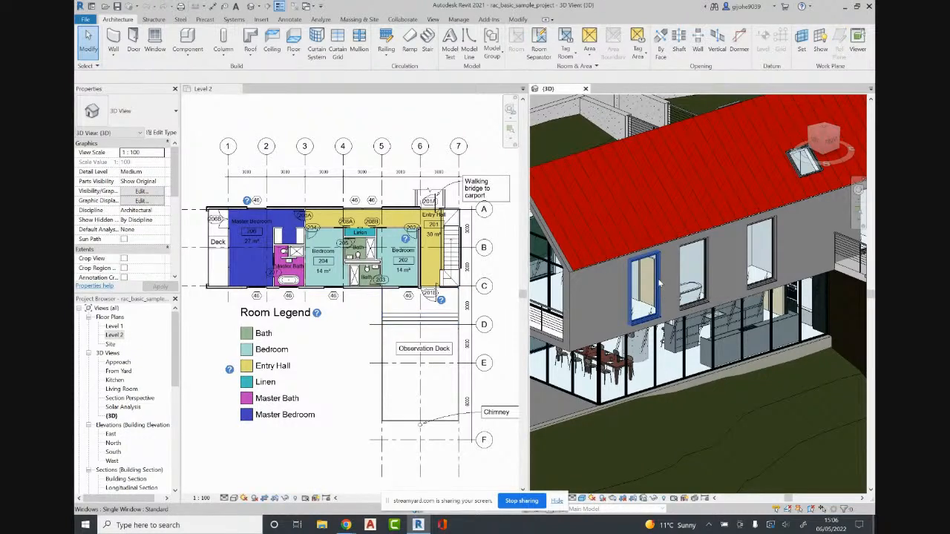
left_click(658, 281)
scroll(274, 300, "up", 5)
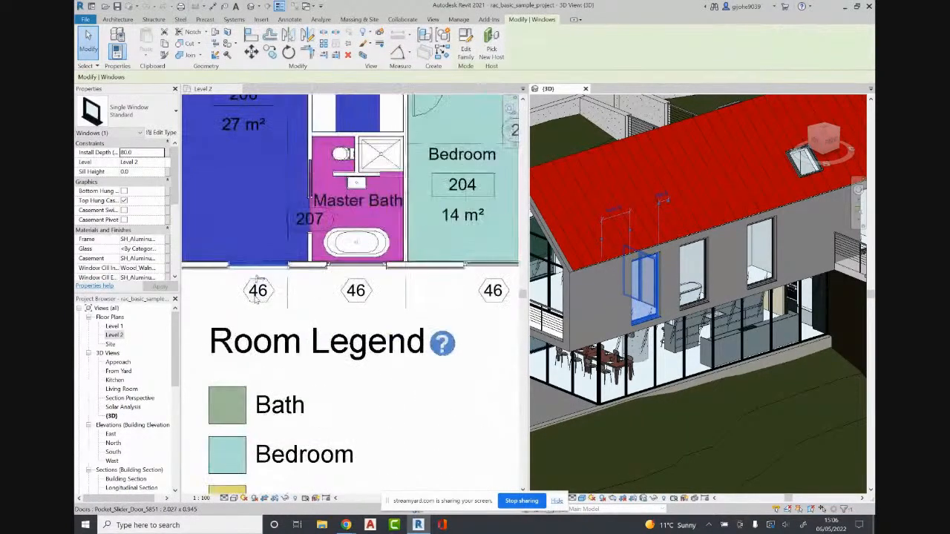
left_click(284, 304)
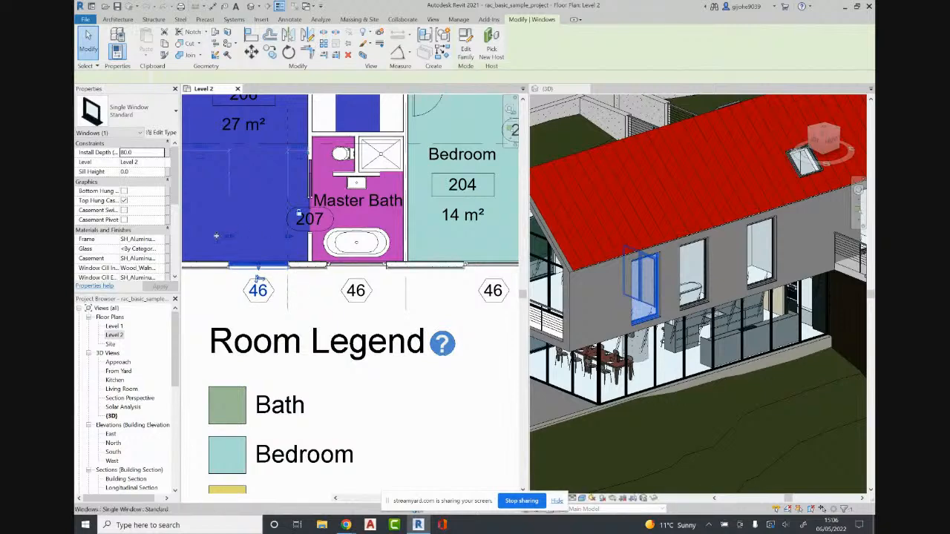
scroll(291, 294, "down", 5)
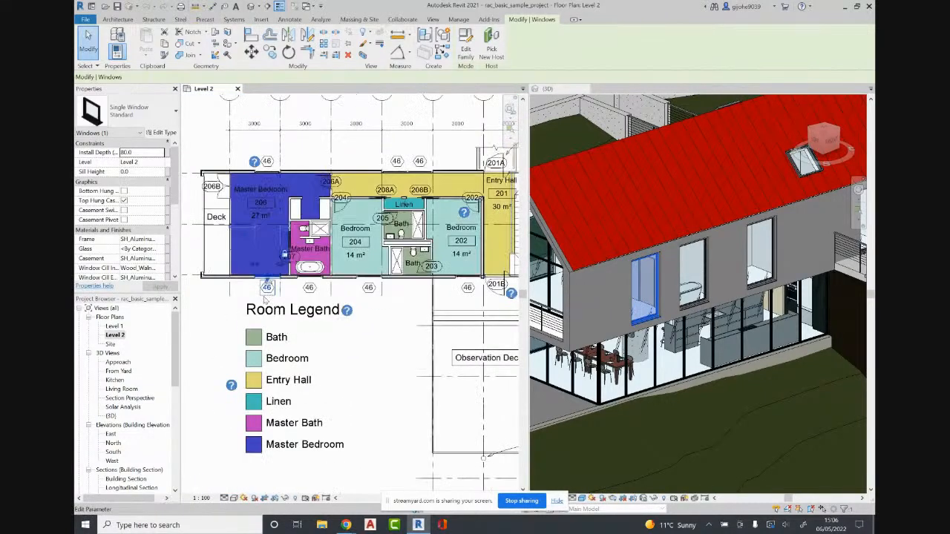
key("Delete")
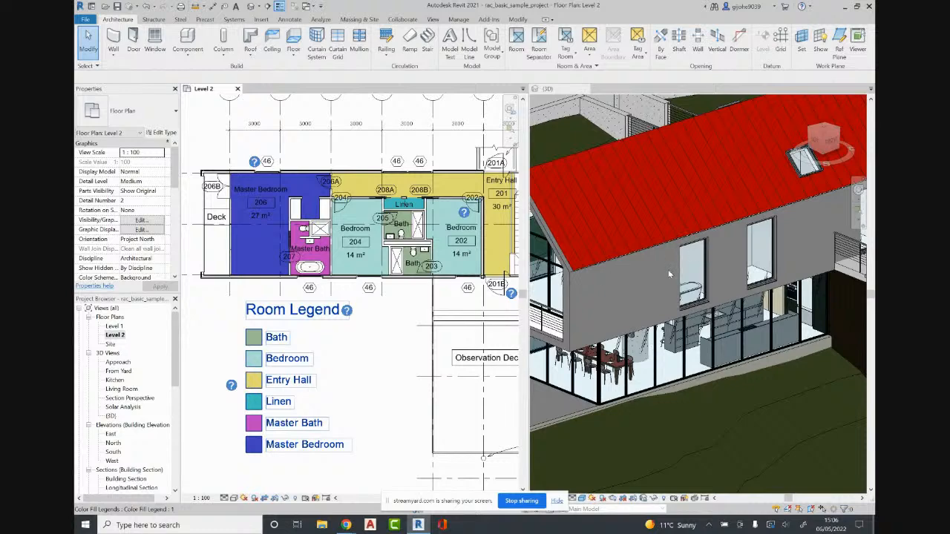
scroll(705, 295, "down", 2)
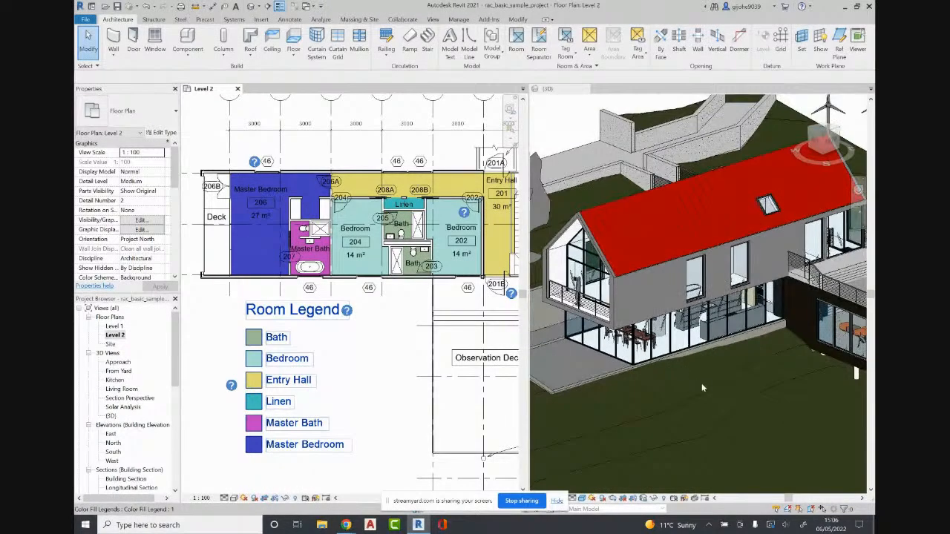
Select the Master Bath window and set the Frame Width of its Single Window Standard type to 200.
key("ctrl+z")
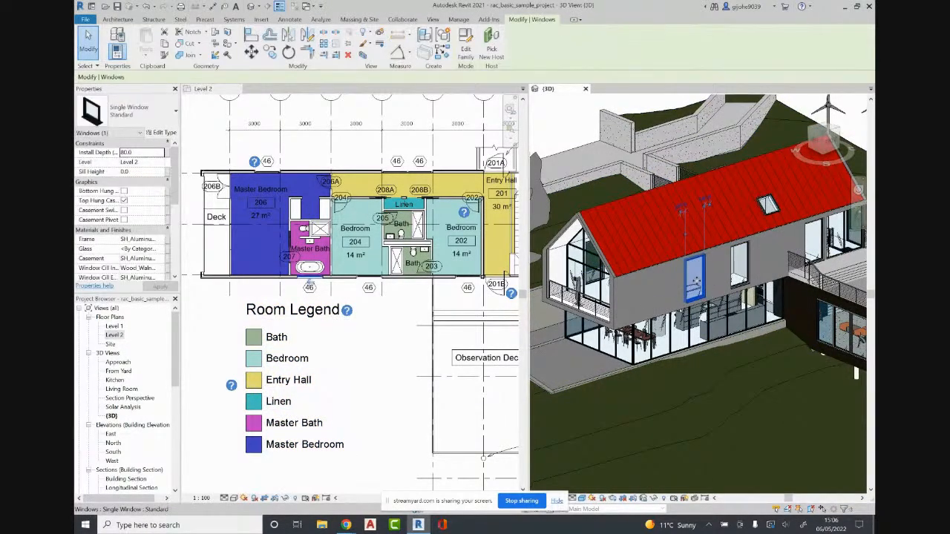
left_click(137, 116)
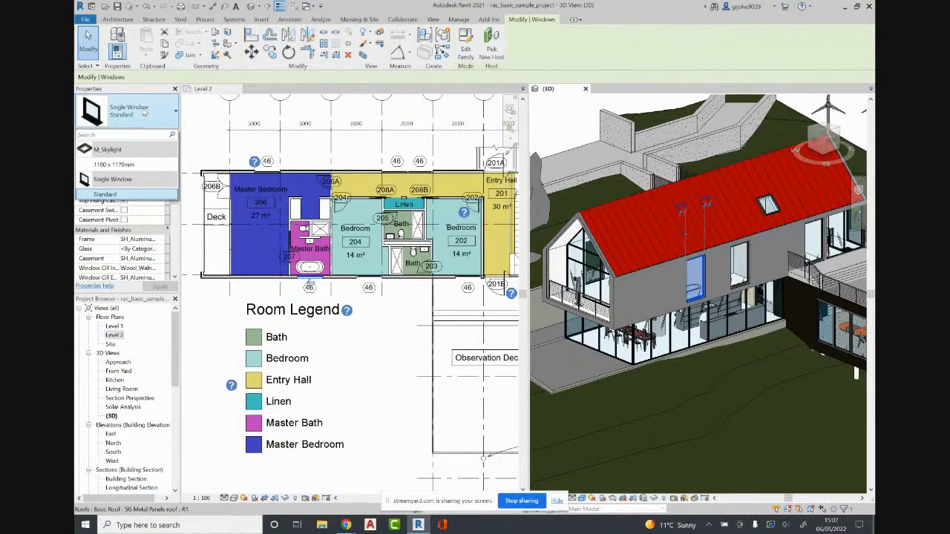
left_click(149, 121)
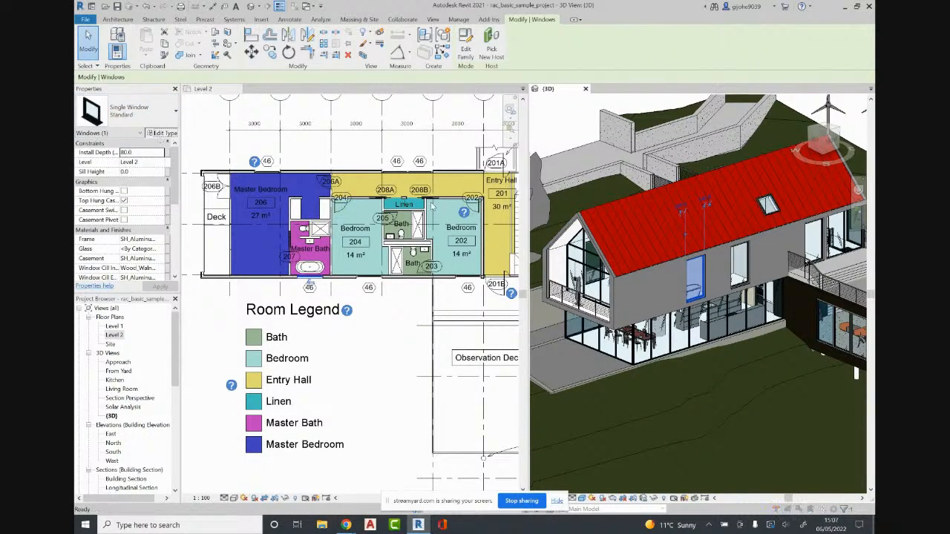
left_click(161, 132)
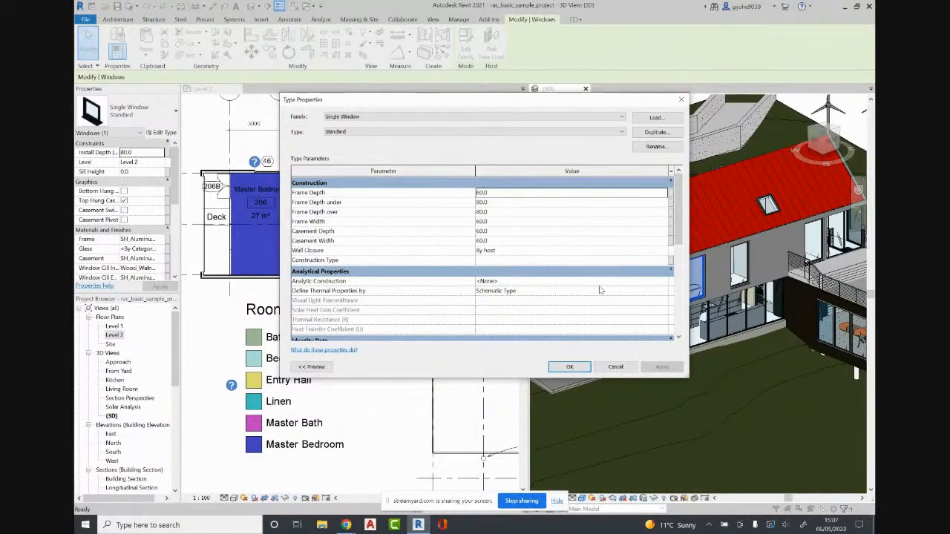
left_click(529, 221)
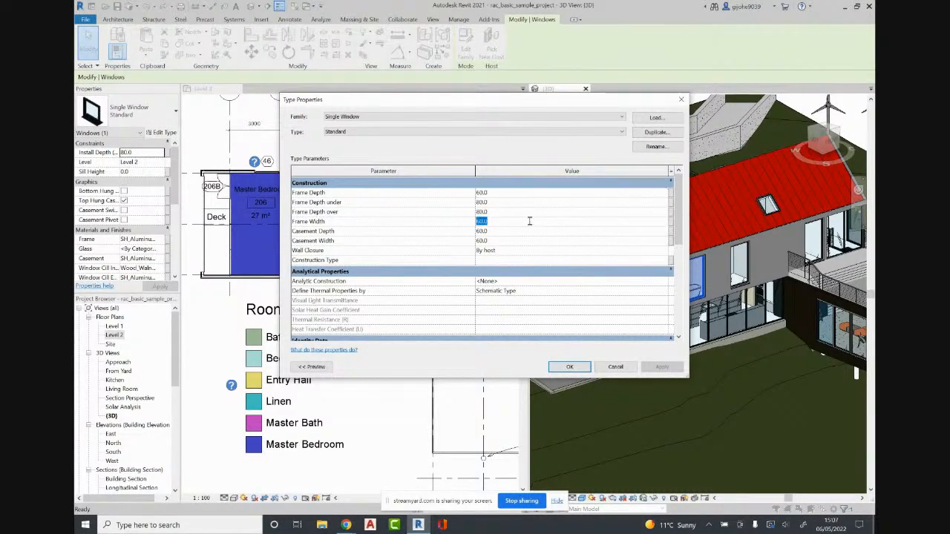
scroll(532, 209, "down", 5)
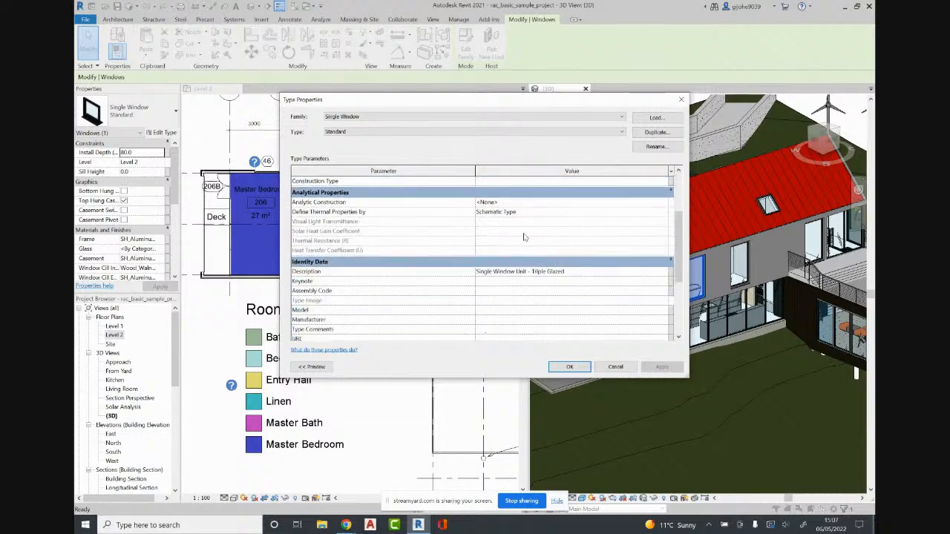
scroll(529, 211, "up", 3)
scroll(526, 213, "up", 2)
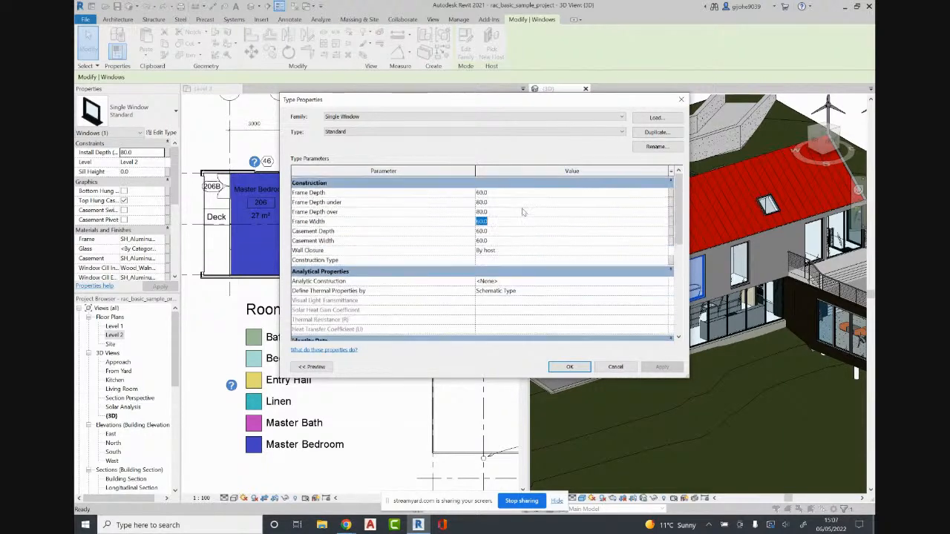
type("00")
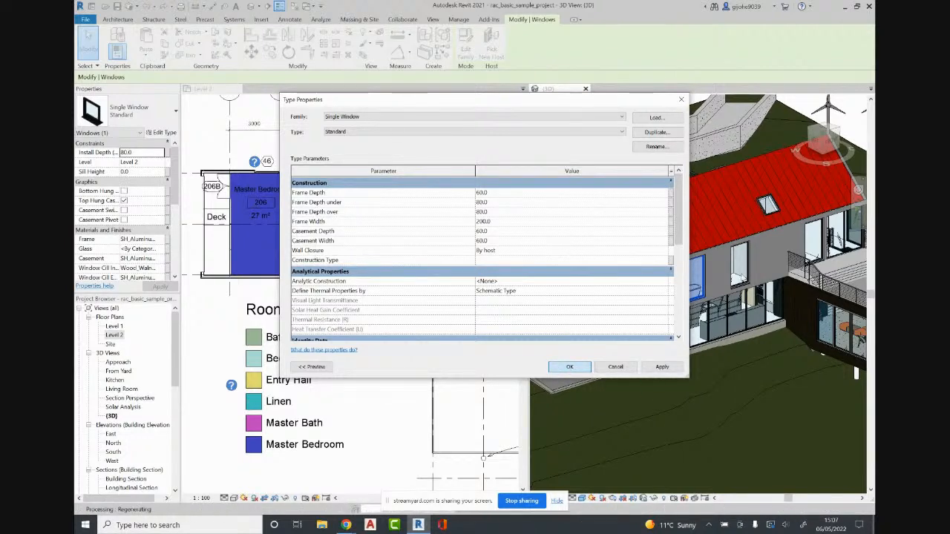
key("Return")
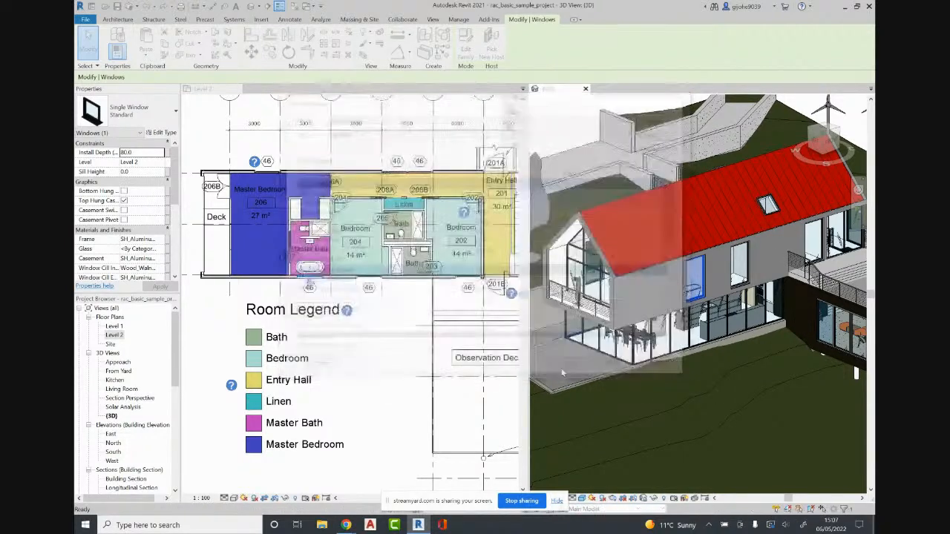
Clear the window selection and examine the Master Bath window's frame up close from the front in the 3D view.
scroll(717, 286, "up", 5)
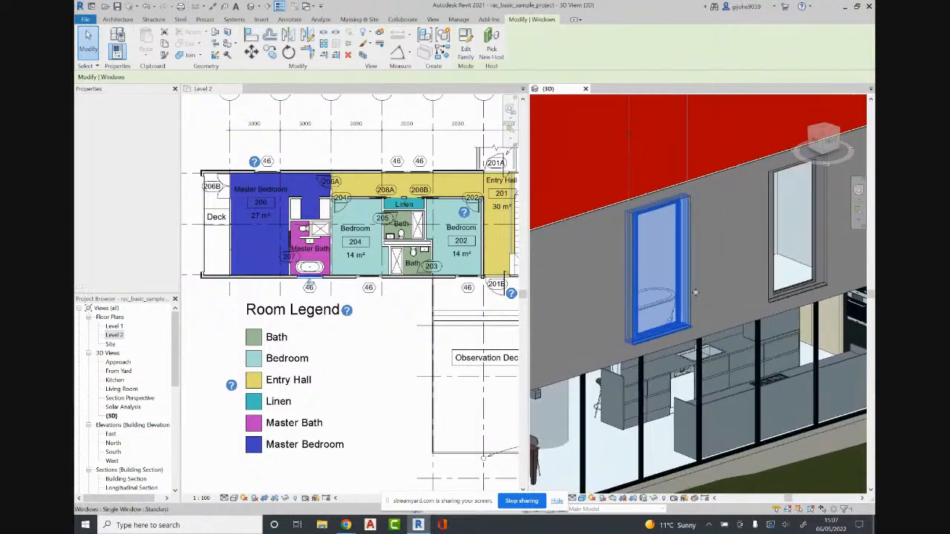
middle_click_drag(671, 325, 648, 323, "shift")
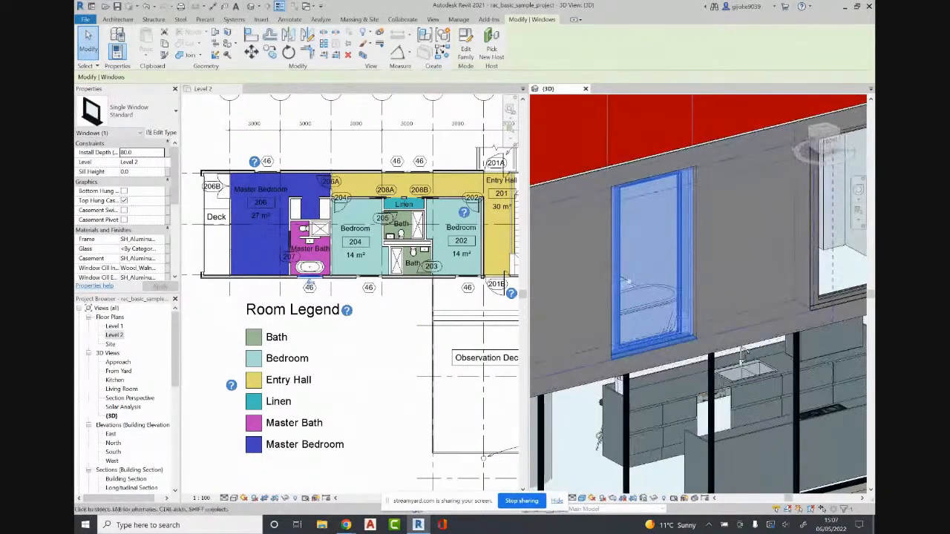
left_click(786, 343)
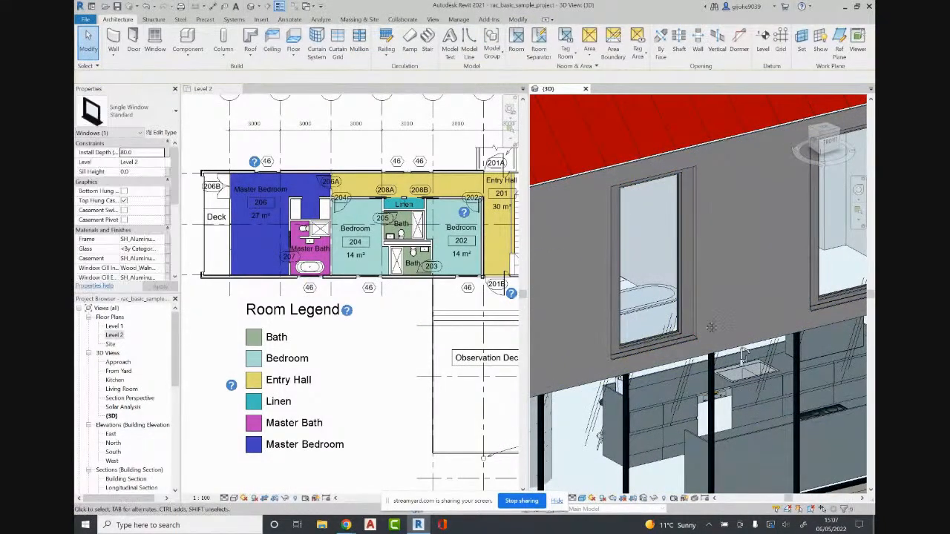
middle_click_drag(710, 329, 677, 327, "shift")
Examine the window frames along the Master Bath and bedroom outer wall in the Level 2 plan.
left_click(286, 298)
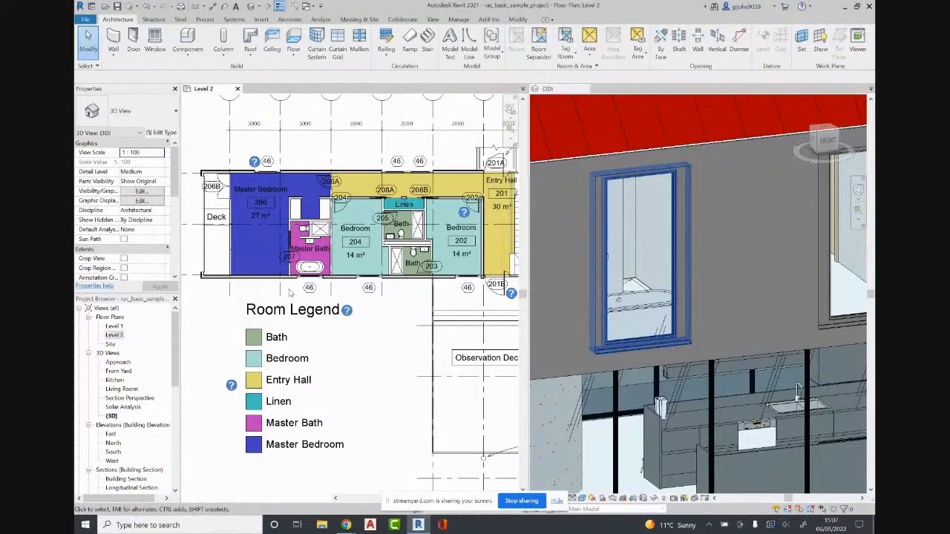
scroll(287, 297, "up", 5)
scroll(355, 270, "up", 3)
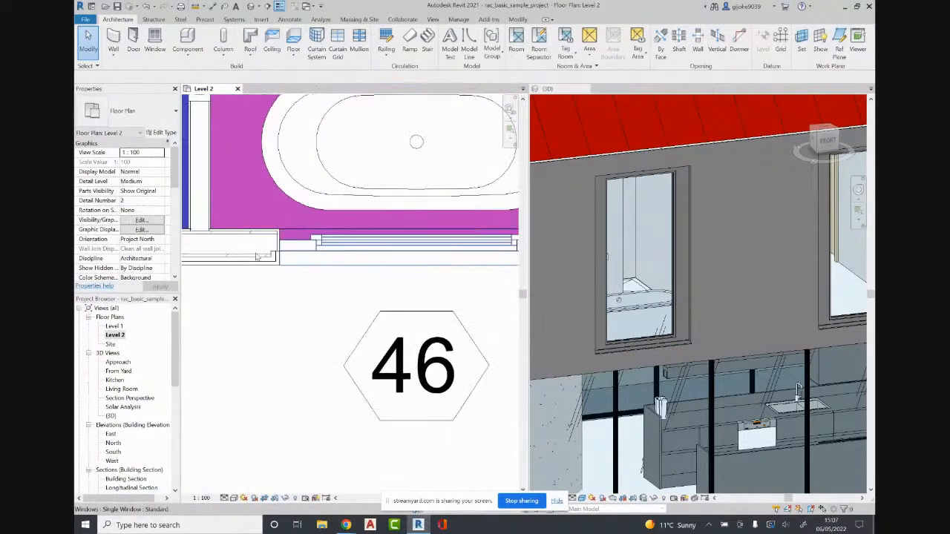
scroll(327, 282, "down", 2)
scroll(317, 297, "up", 3)
scroll(317, 299, "down", 2)
middle_click_drag(433, 304, 342, 314)
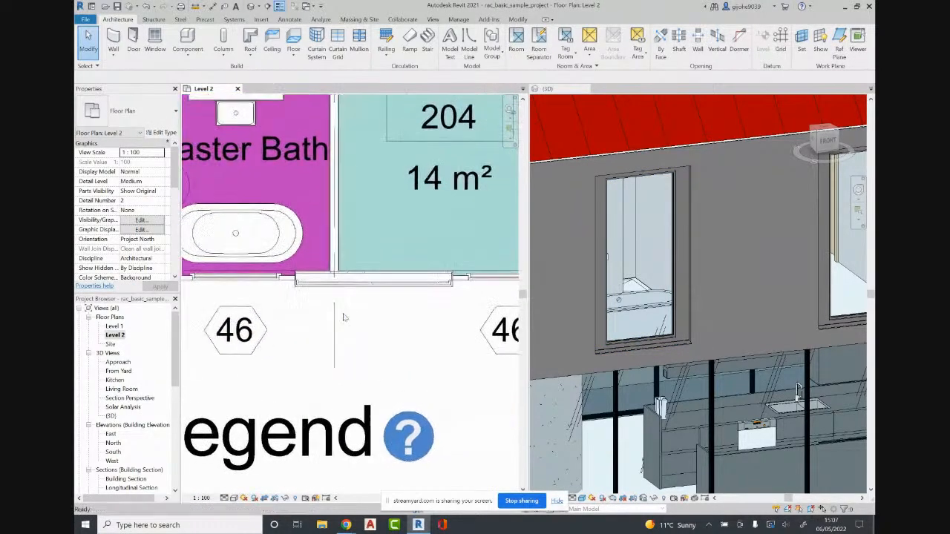
scroll(342, 315, "down", 2)
middle_click_drag(516, 344, 399, 354)
scroll(356, 356, "down", 2)
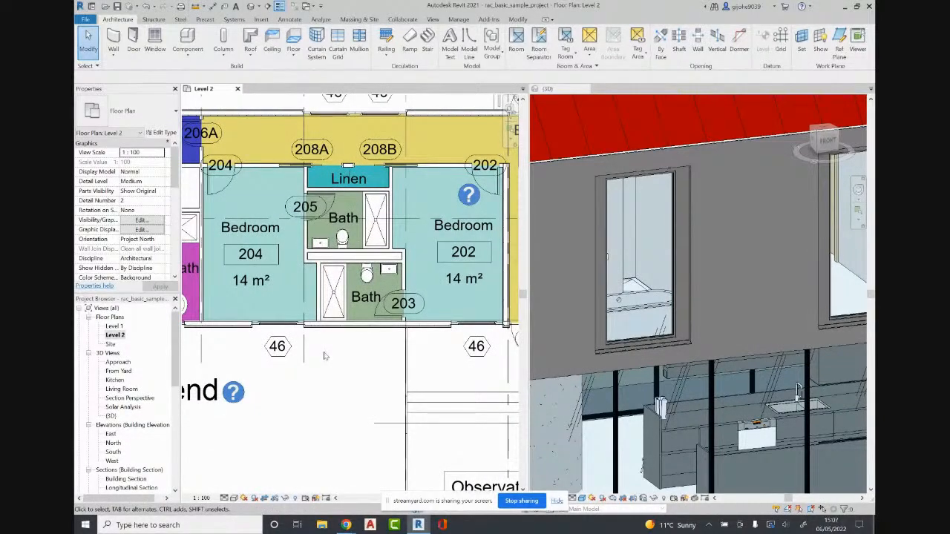
scroll(288, 346, "down", 4)
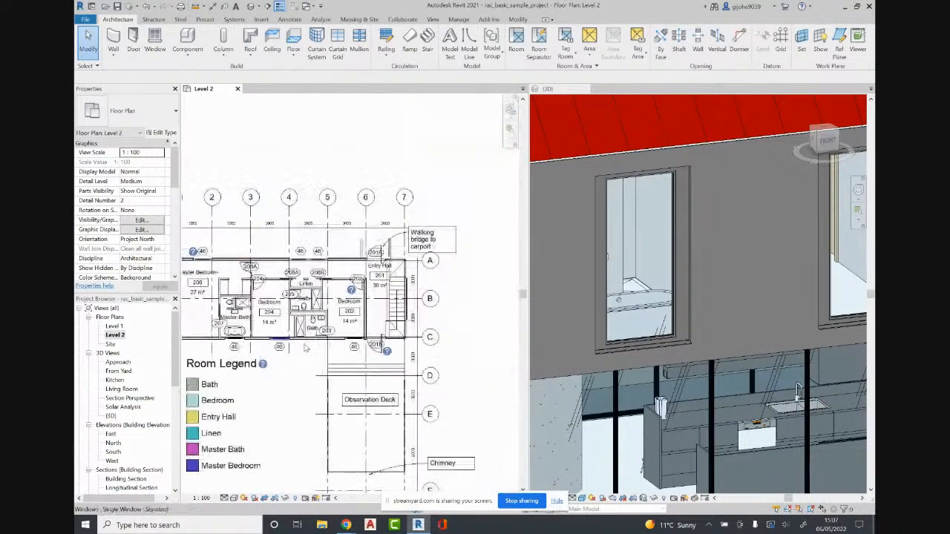
scroll(329, 334, "down", 1)
middle_click_drag(329, 333, 353, 313)
Close the Level 2 plan and frame the whole house and its site in the 3D view.
scroll(599, 275, "down", 5)
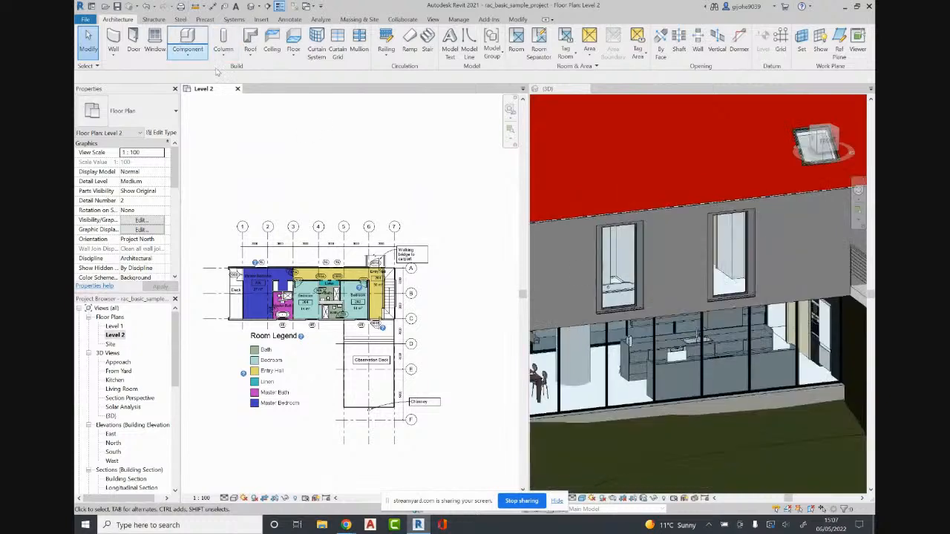
left_click(238, 88)
scroll(404, 384, "down", 5)
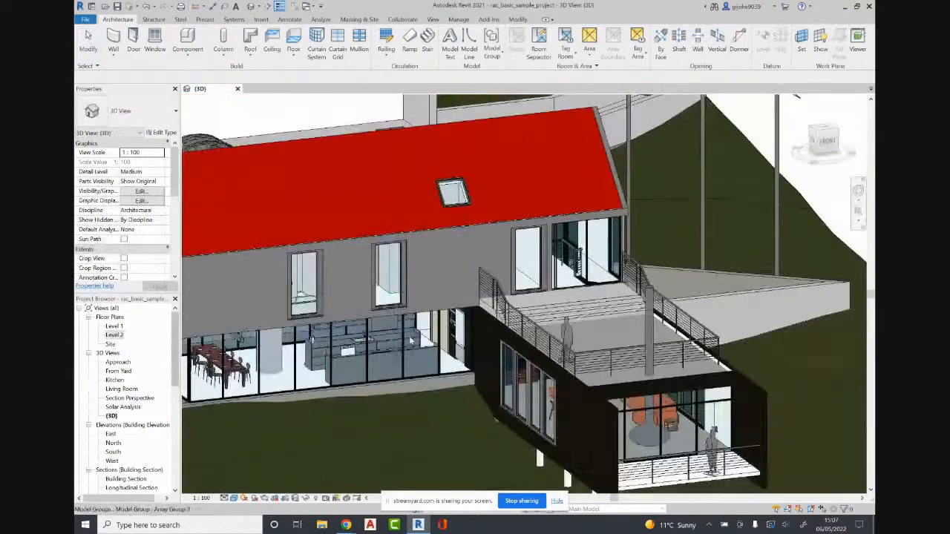
middle_click_drag(404, 384, 441, 395, "shift")
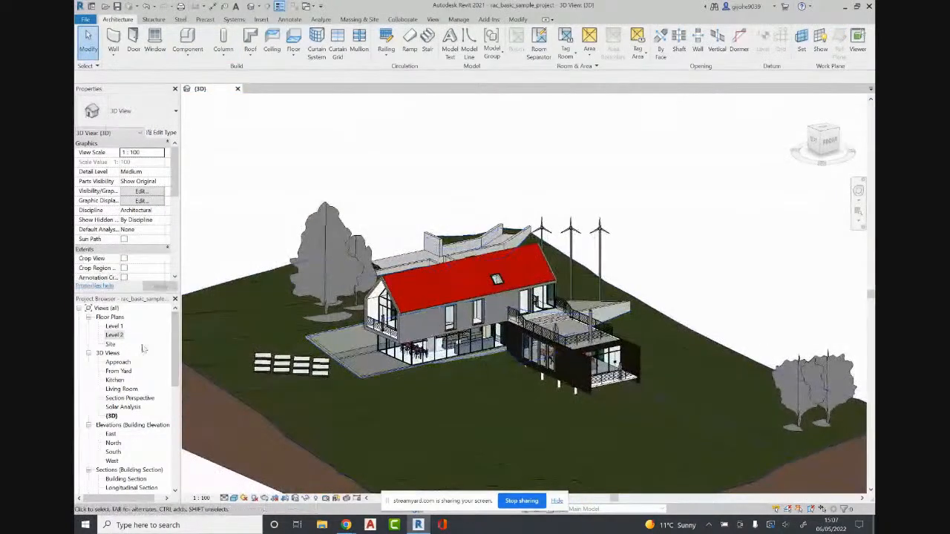
Collapse the Floor Plans group in the project's view list and open the Approach 3D view.
left_click(89, 317)
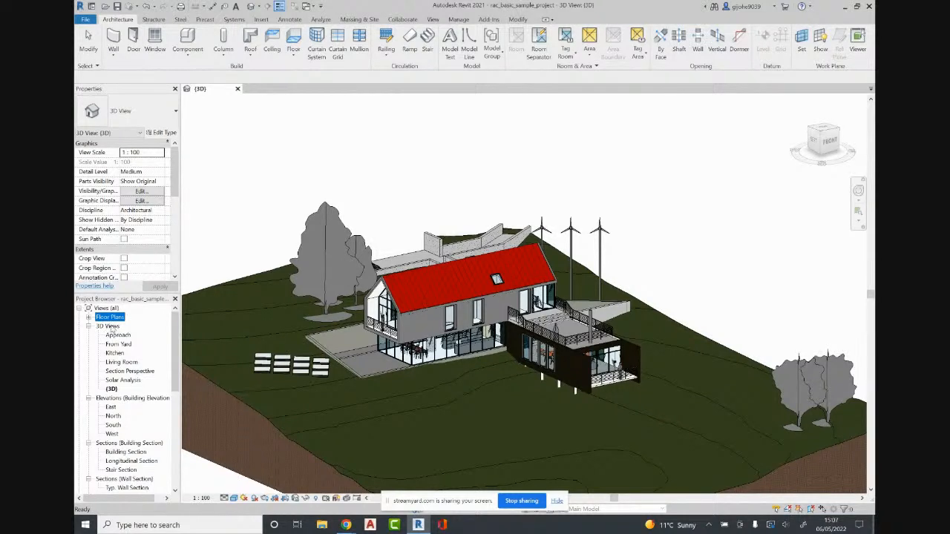
left_click(115, 335)
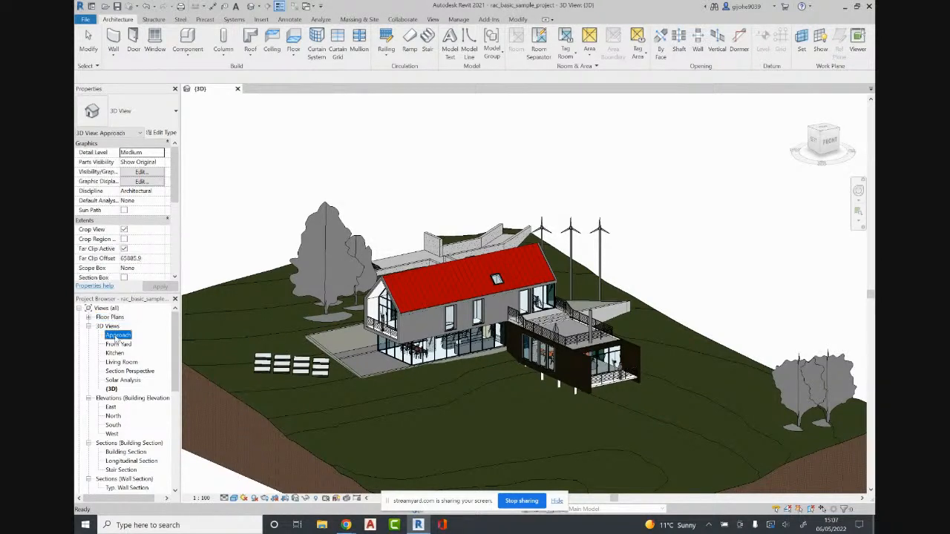
left_click(114, 336)
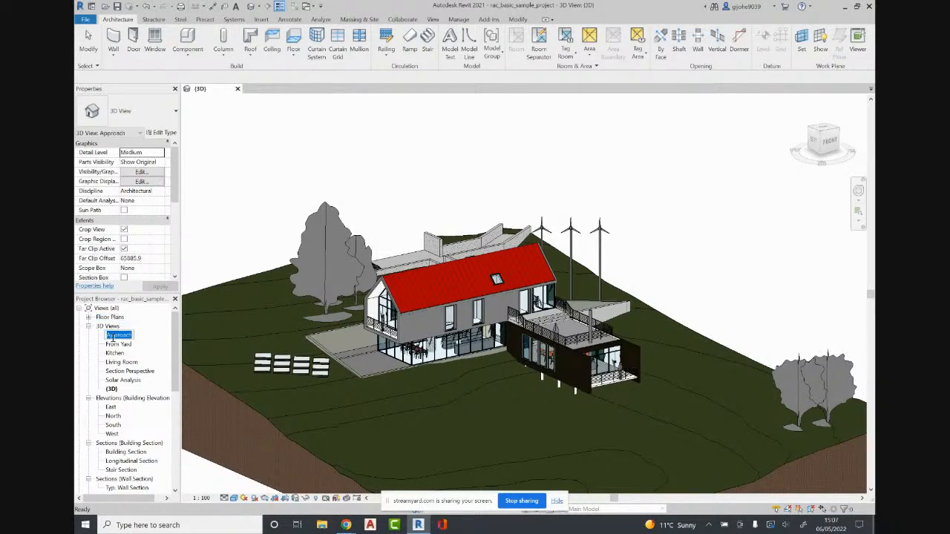
double_click(115, 336)
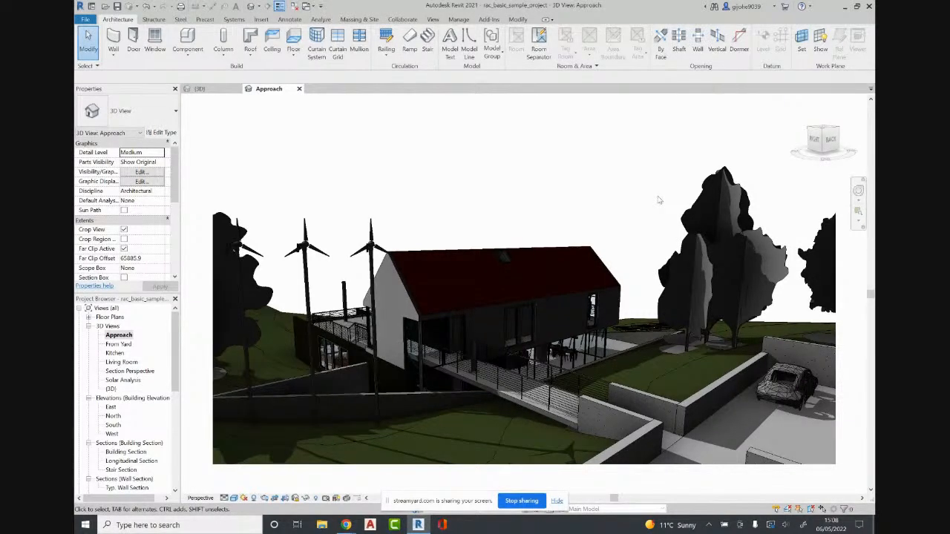
Open the From Yard and Kitchen 3D views and frame the whole kitchen perspective.
double_click(127, 346)
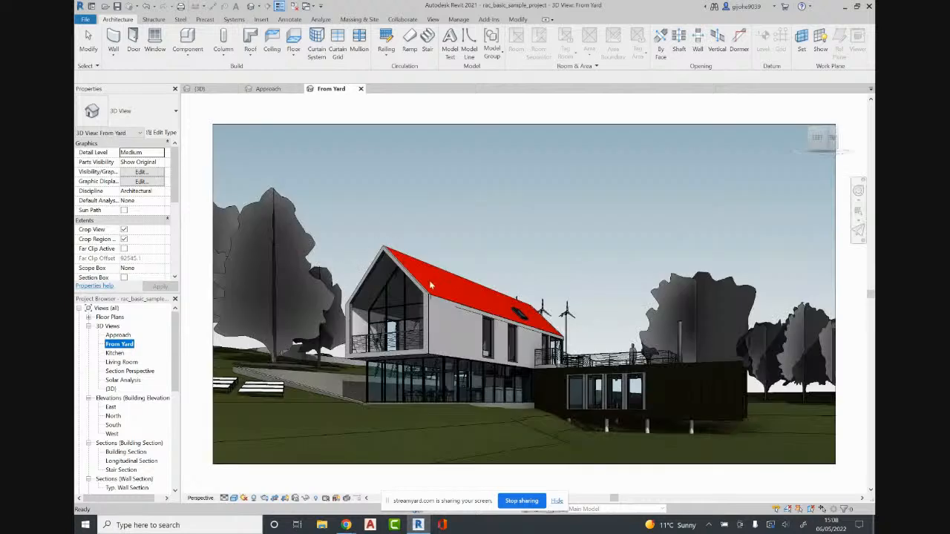
double_click(116, 353)
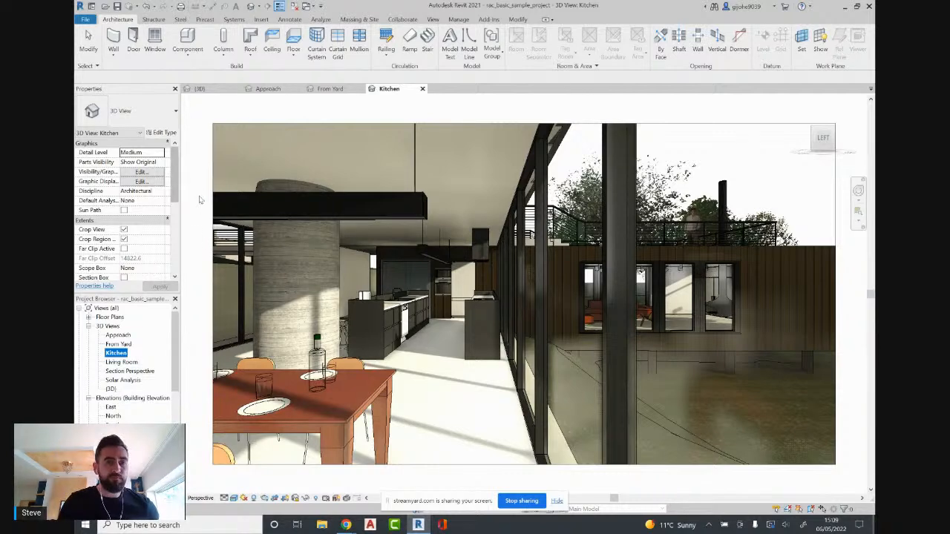
scroll(206, 189, "down", 1)
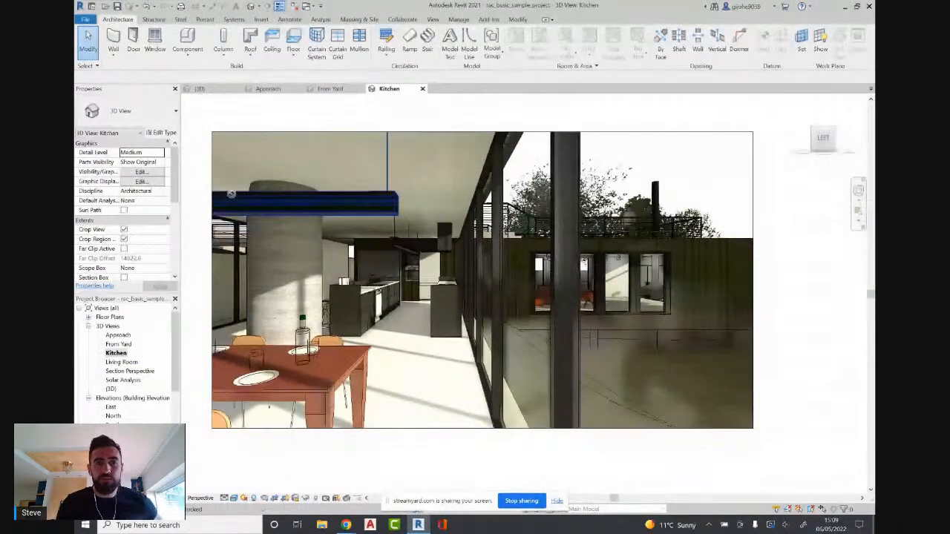
middle_click_drag(231, 193, 279, 182)
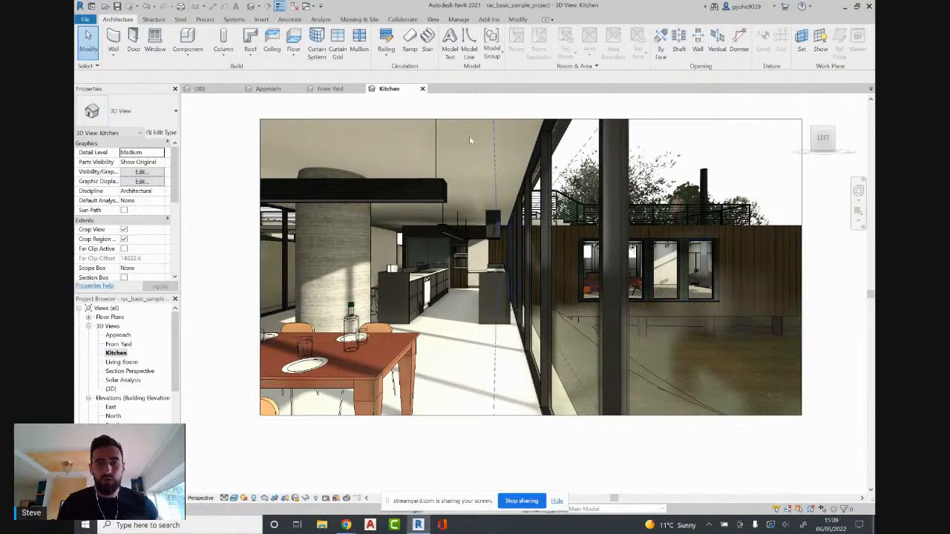
middle_click_drag(225, 345, 222, 356)
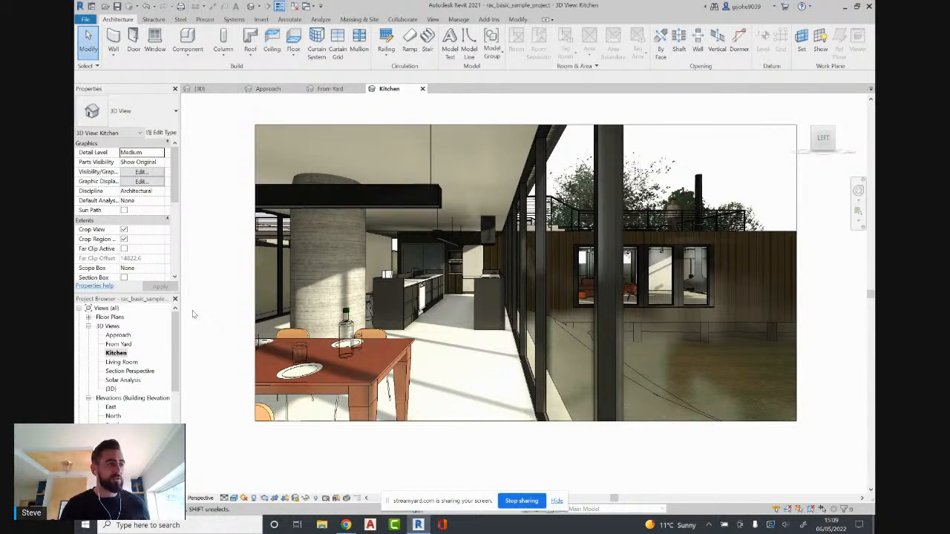
Open the Section Perspective 3D view, followed by the Solar Analysis 3D view.
left_click(130, 372)
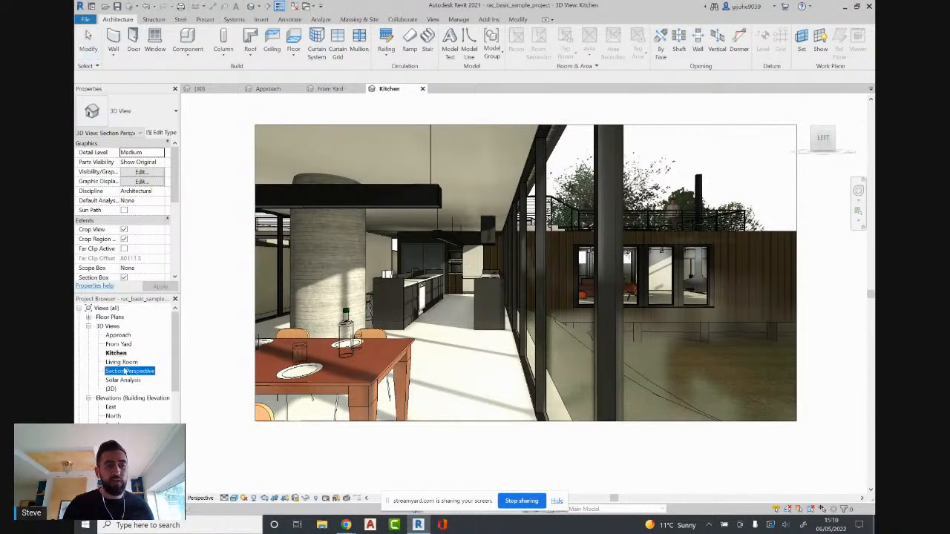
double_click(128, 372)
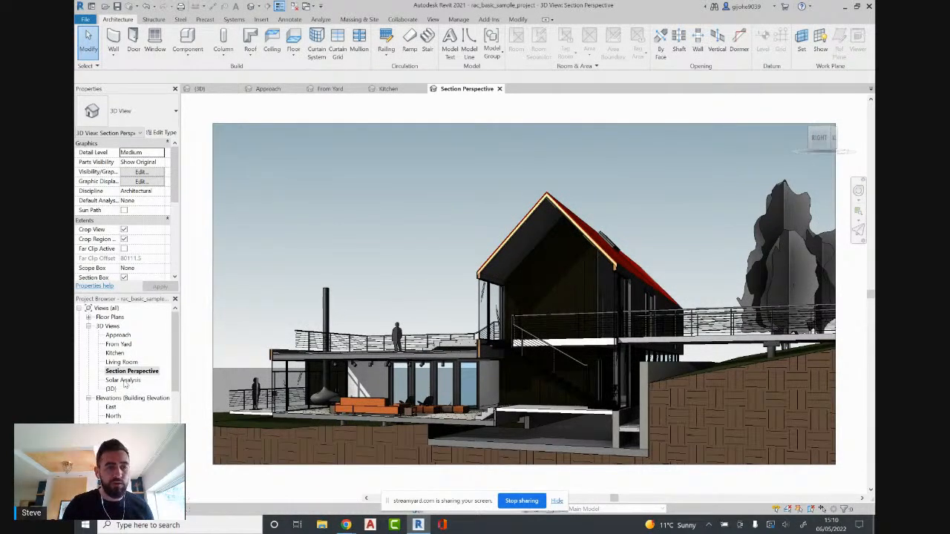
double_click(126, 380)
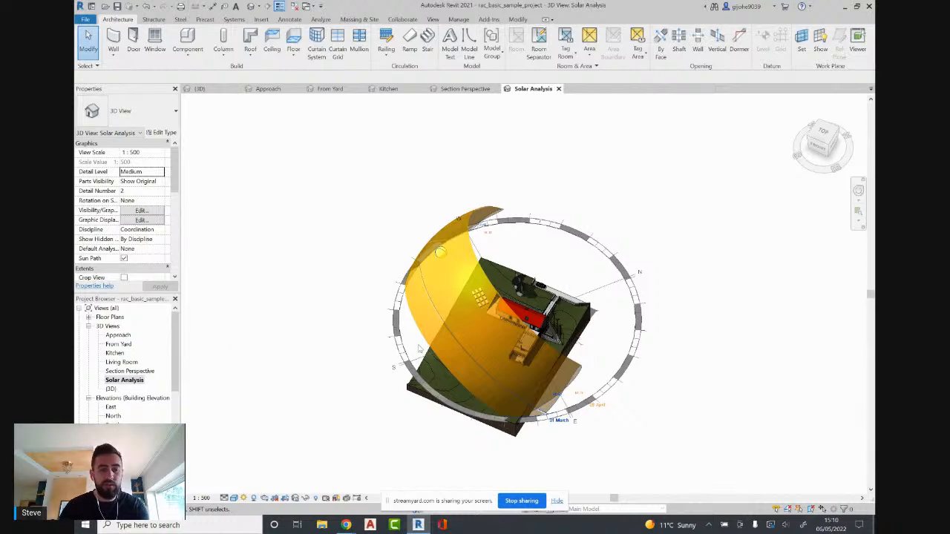
Examine the sun path around the house and its site from several sides in the Solar Analysis view.
middle_click_drag(523, 445, 359, 406, "shift")
scroll(428, 345, "up", 2)
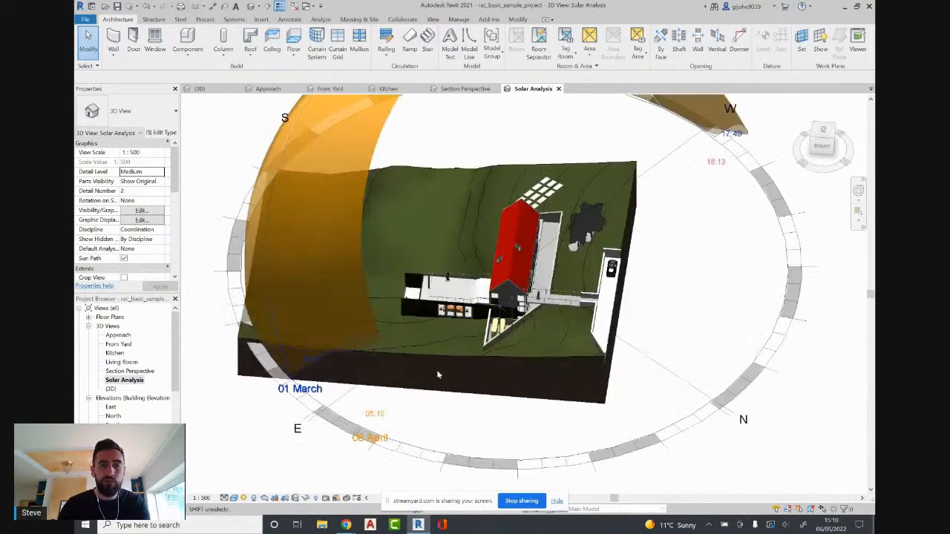
scroll(473, 440, "down", 1)
middle_click_drag(464, 421, 521, 445, "shift")
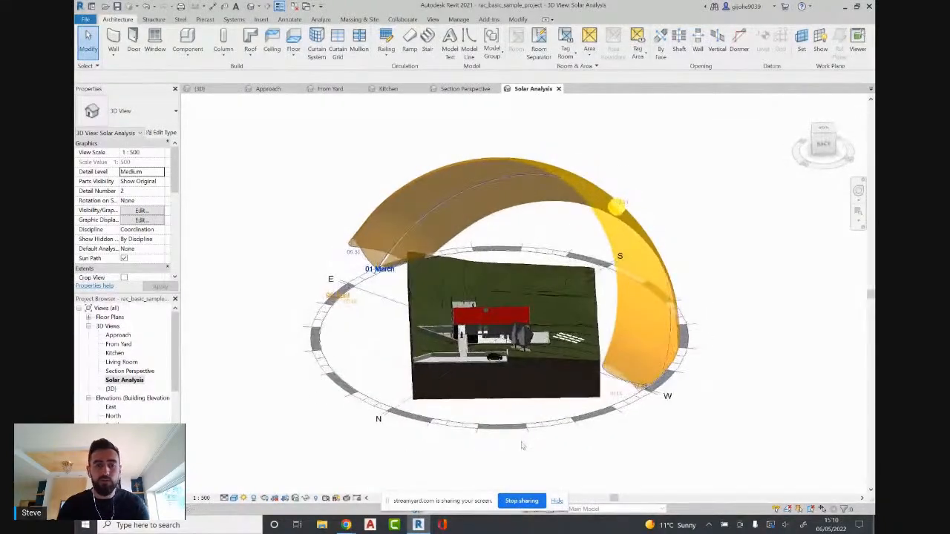
scroll(394, 364, "up", 2)
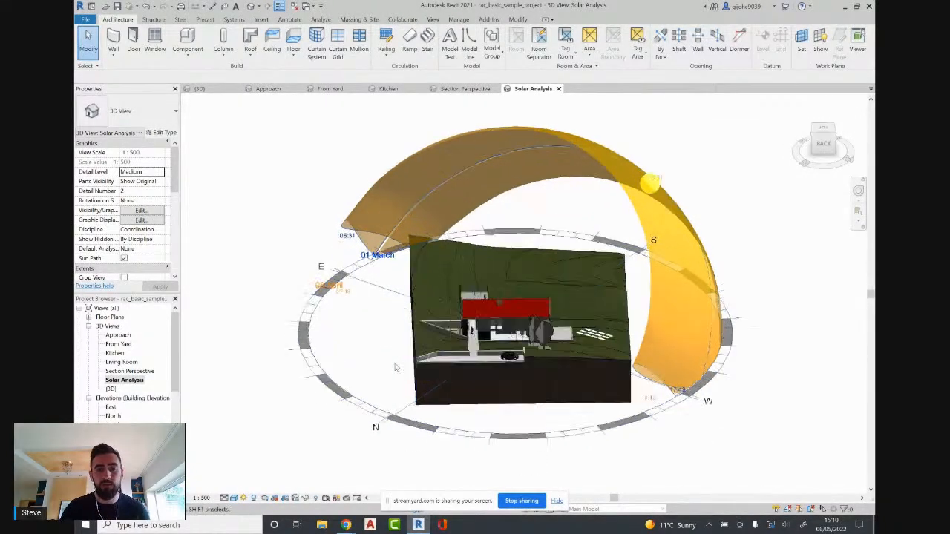
middle_click_drag(377, 363, 576, 399, "shift")
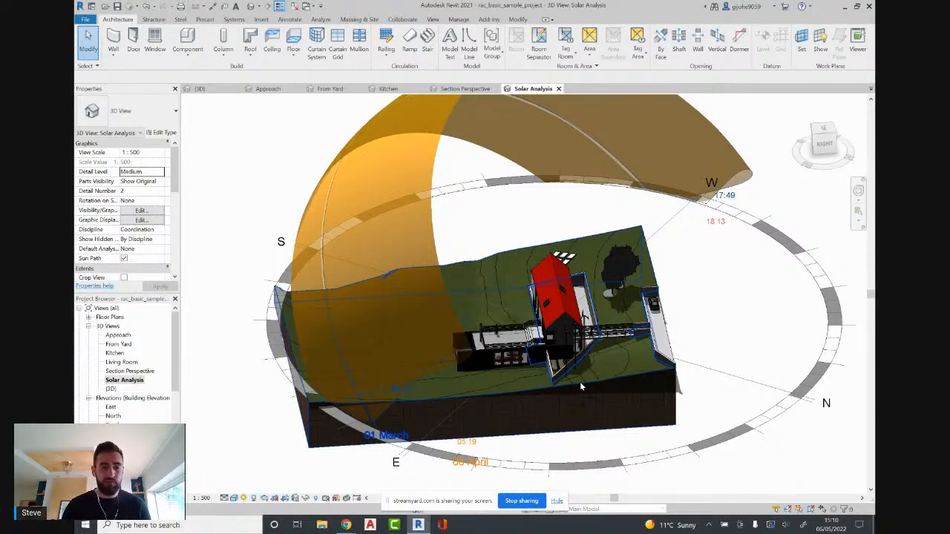
middle_click_drag(302, 433, 203, 403, "shift")
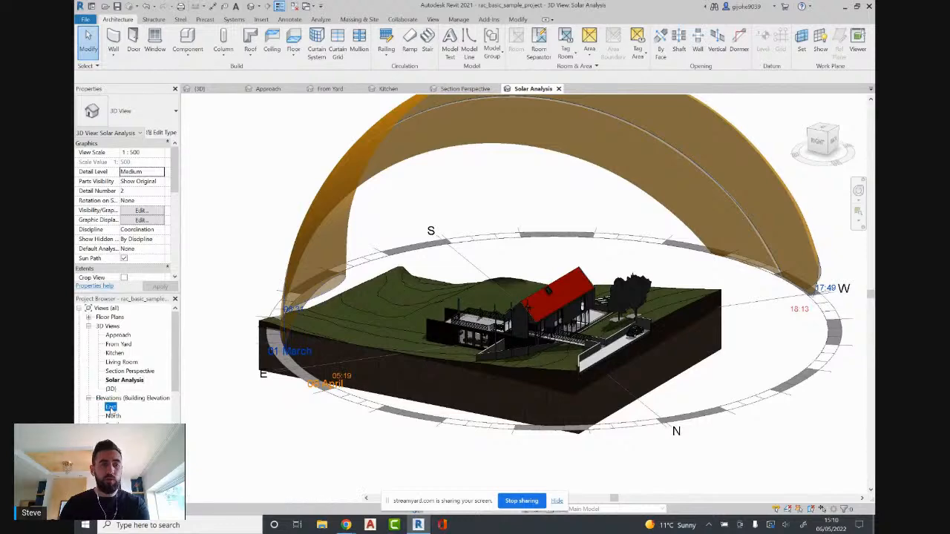
Open the East and North building elevations, followed by the Building Section.
double_click(110, 407)
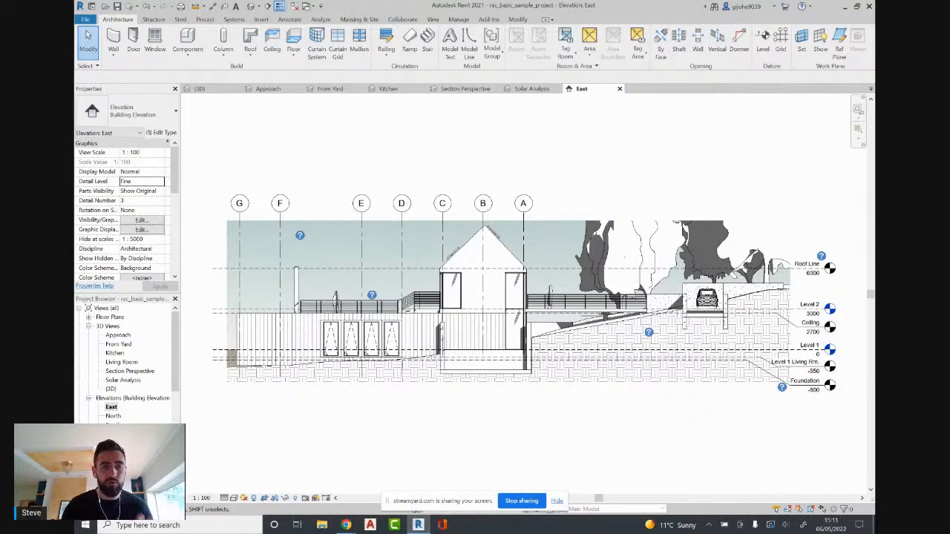
double_click(117, 417)
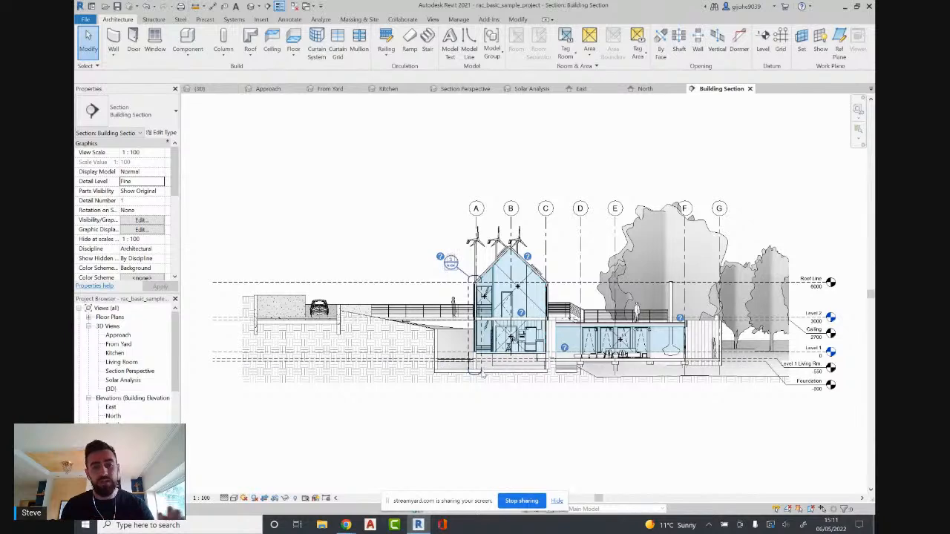
Examine the kitchen and the floor above it in the Building Section, then frame the whole house.
scroll(598, 297, "up", 6)
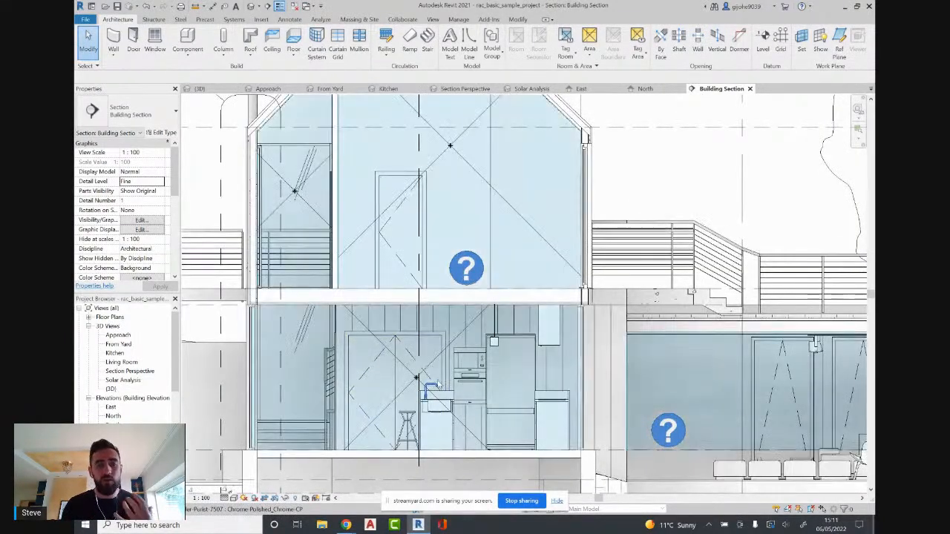
scroll(397, 311, "down", 3)
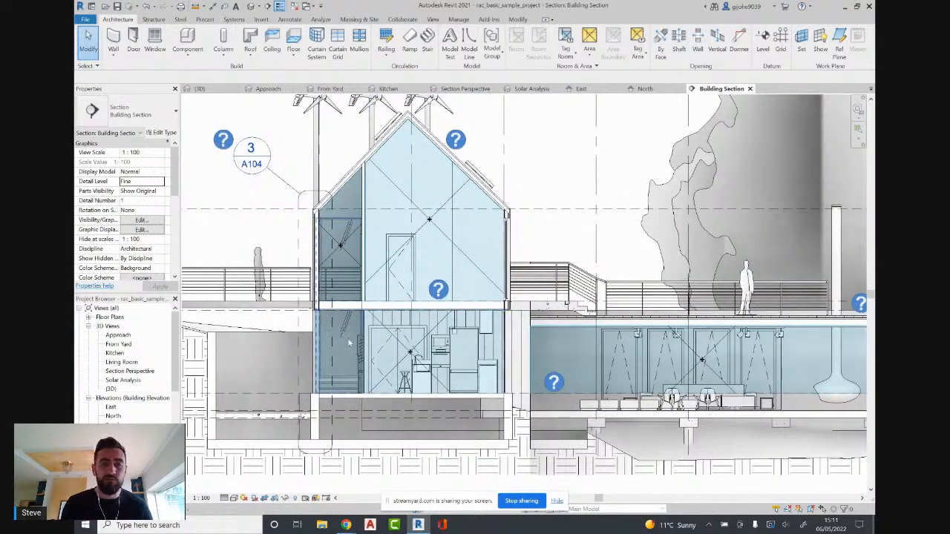
scroll(343, 326, "down", 2)
scroll(321, 455, "down", 1)
middle_click_drag(351, 434, 385, 402)
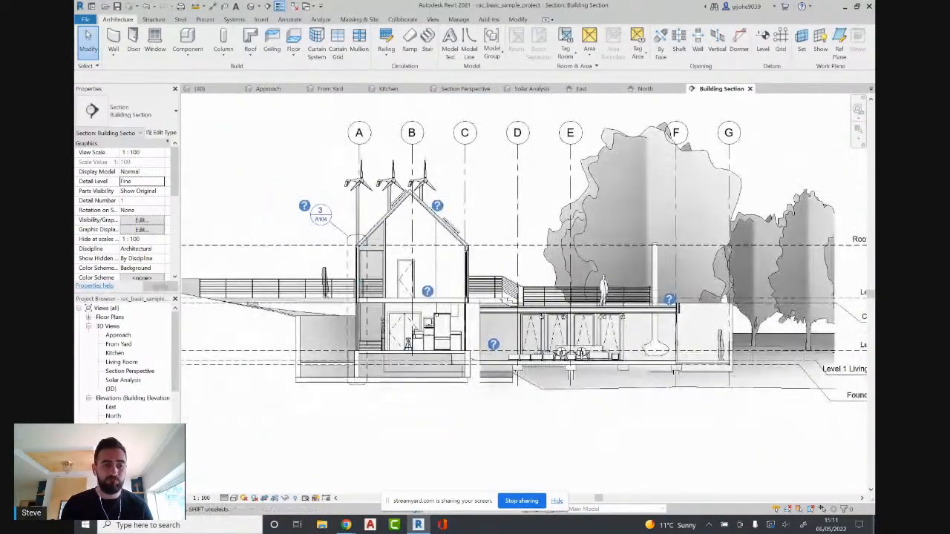
Open the Typ. Wall Section and examine the wall from the foundation up past Level 2.
scroll(126, 356, "down", 1)
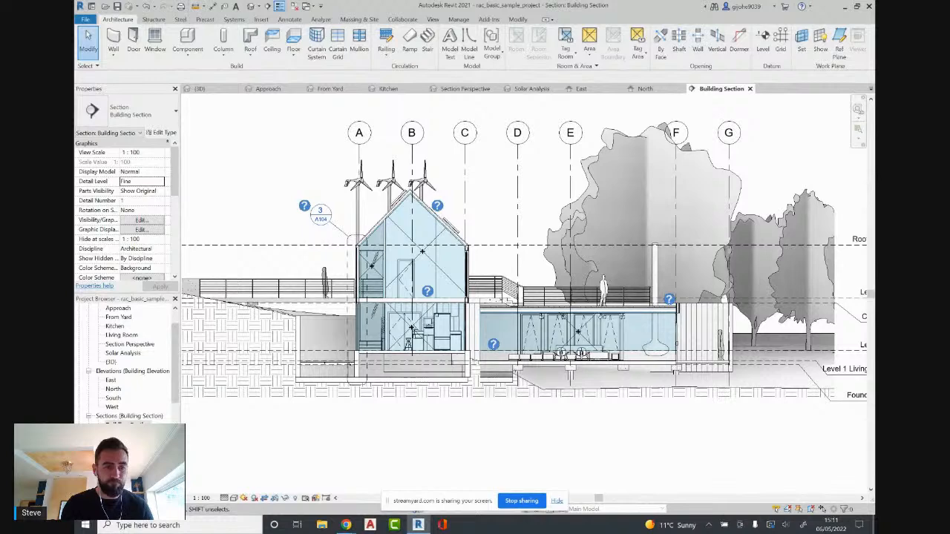
double_click(128, 461)
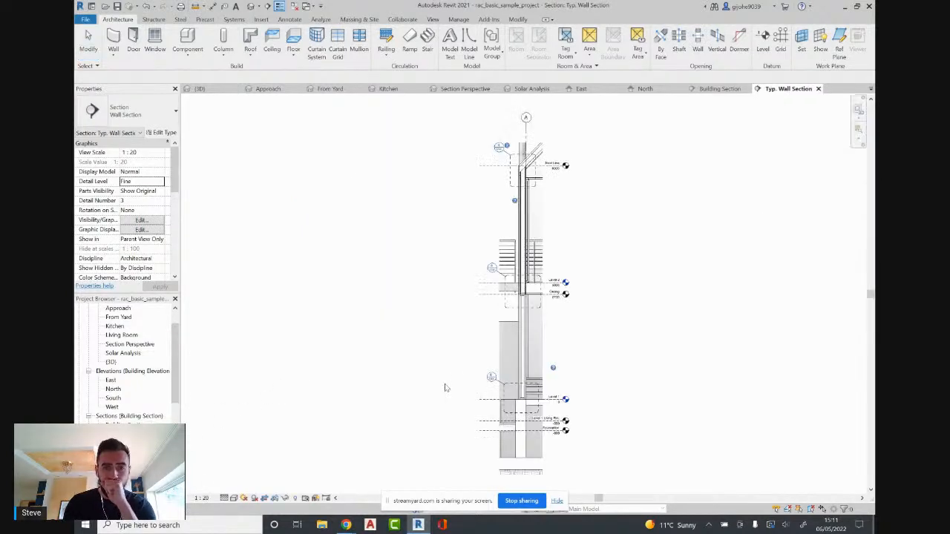
scroll(445, 387, "up", 4)
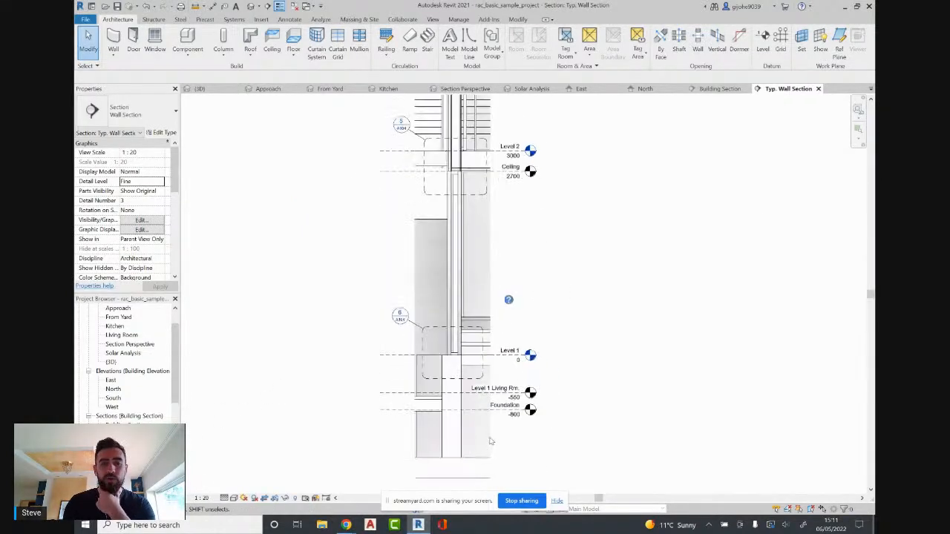
scroll(490, 442, "up", 2)
middle_click_drag(572, 322, 560, 392)
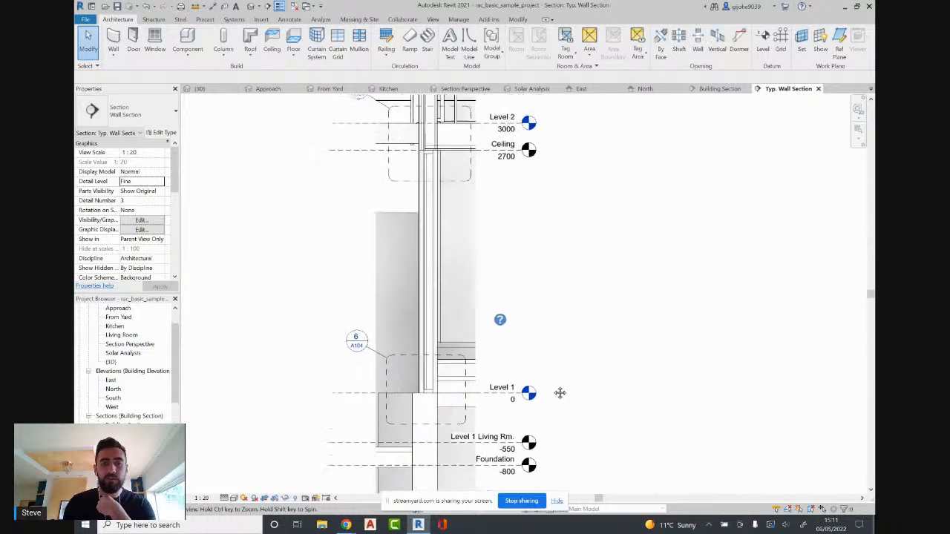
middle_click_drag(553, 303, 542, 398)
middle_click_drag(569, 295, 569, 354)
middle_click_drag(565, 214, 563, 295)
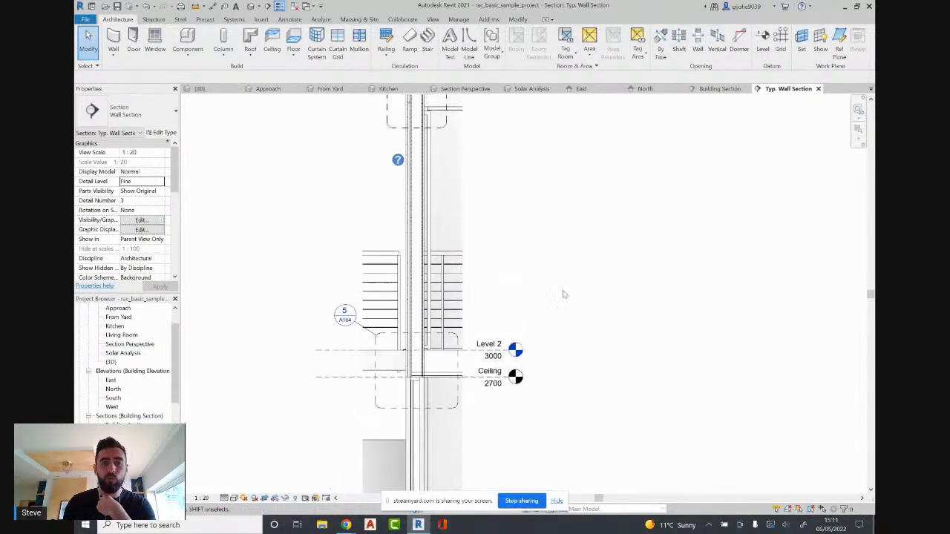
mouse_move(557, 246)
middle_mouse_down()
mouse_move(520, 395)
mouse_move(509, 395)
mouse_move(507, 282)
middle_mouse_up()
middle_click_drag(505, 371, 498, 299)
mouse_move(483, 421)
middle_mouse_down()
mouse_move(517, 327)
mouse_move(520, 242)
middle_mouse_up()
middle_click_drag(537, 329, 543, 318)
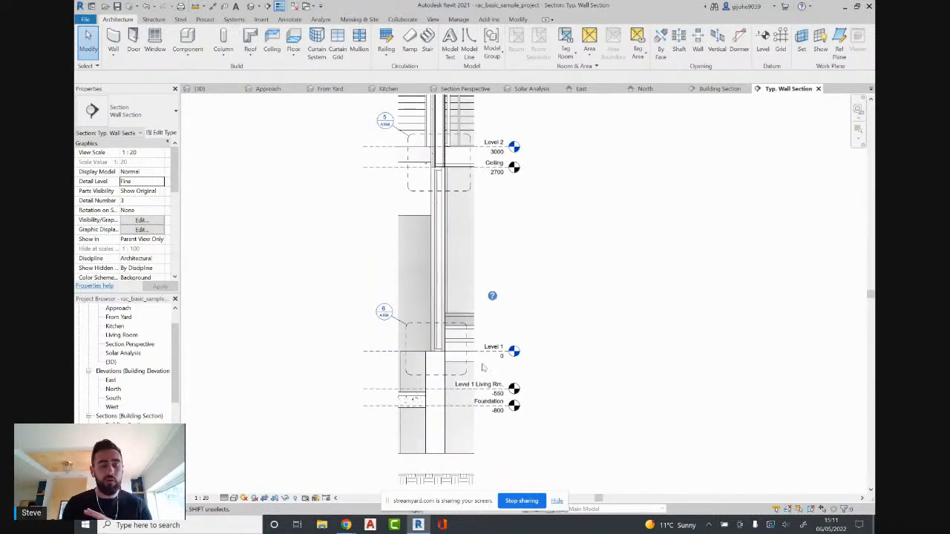
middle_click_drag(256, 299, 273, 354)
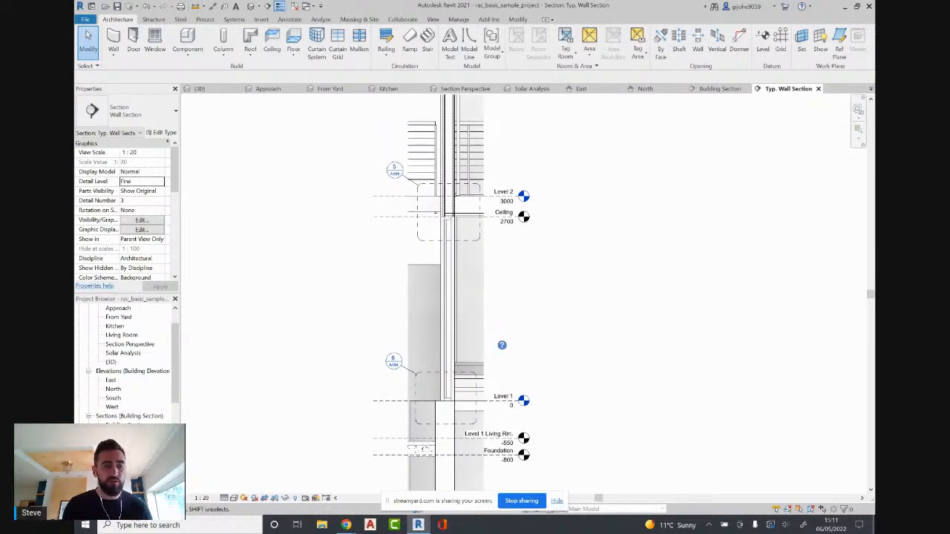
scroll(137, 438, "up", 1)
Open the Main Stair Detail and Typical Floor Wall Connection views, then close all inactive views.
scroll(124, 383, "down", 5)
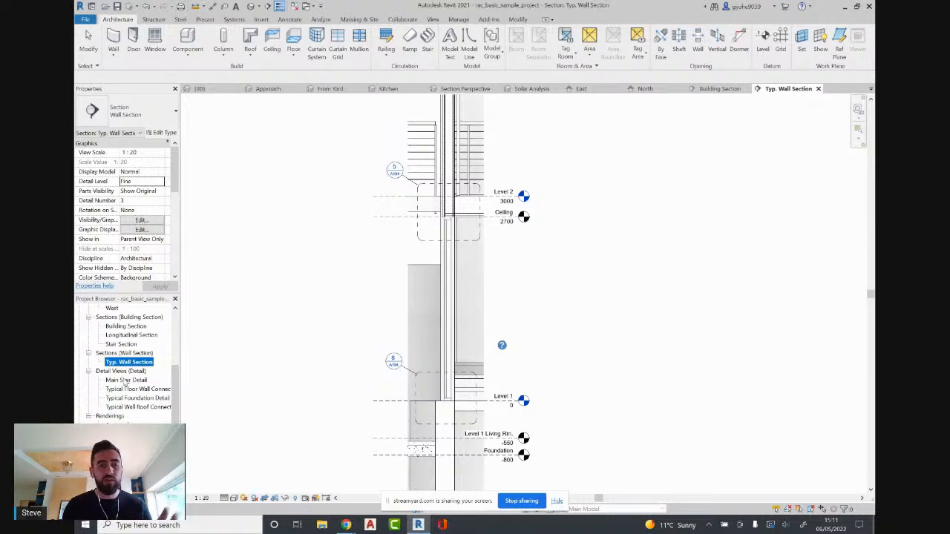
double_click(126, 381)
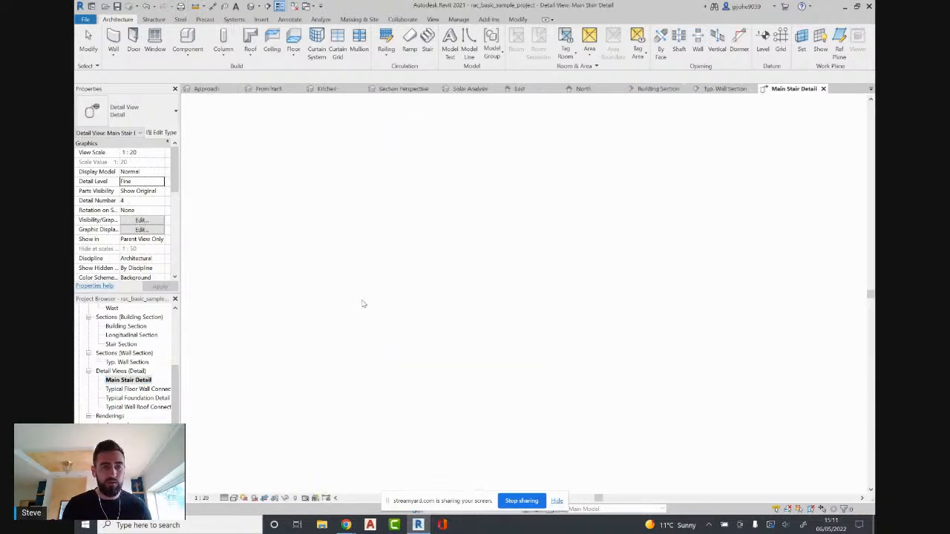
double_click(151, 394)
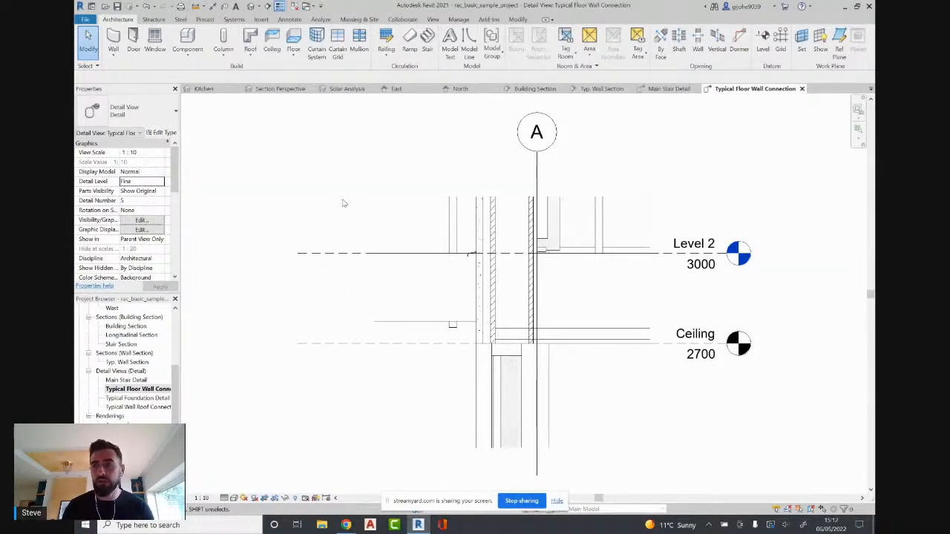
scroll(138, 380, "down", 1)
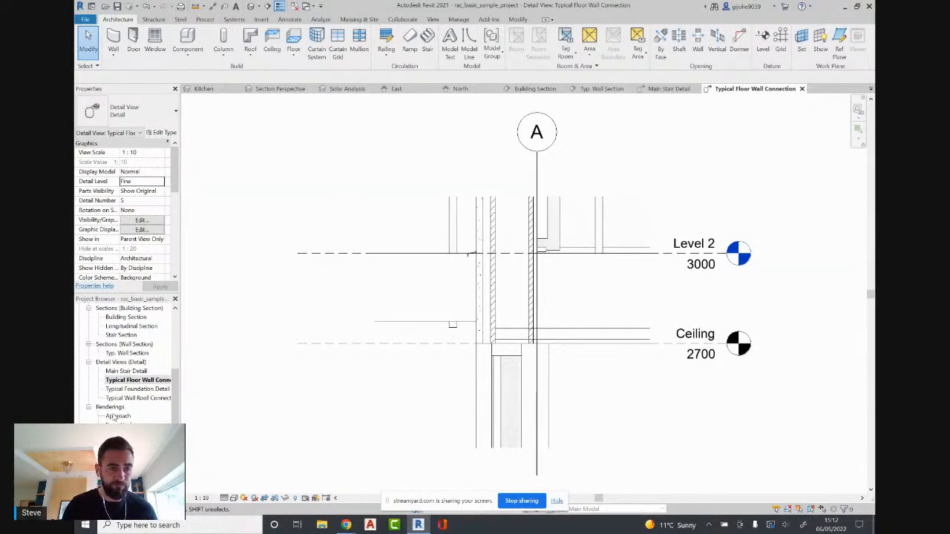
left_click(294, 6)
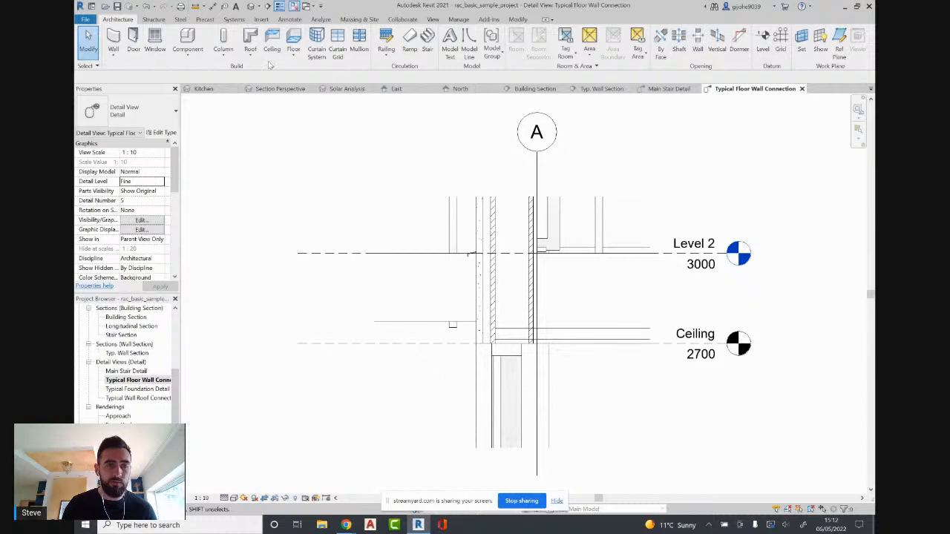
Open the Approach and From Yard renderings, then close the Approach rendering.
double_click(118, 415)
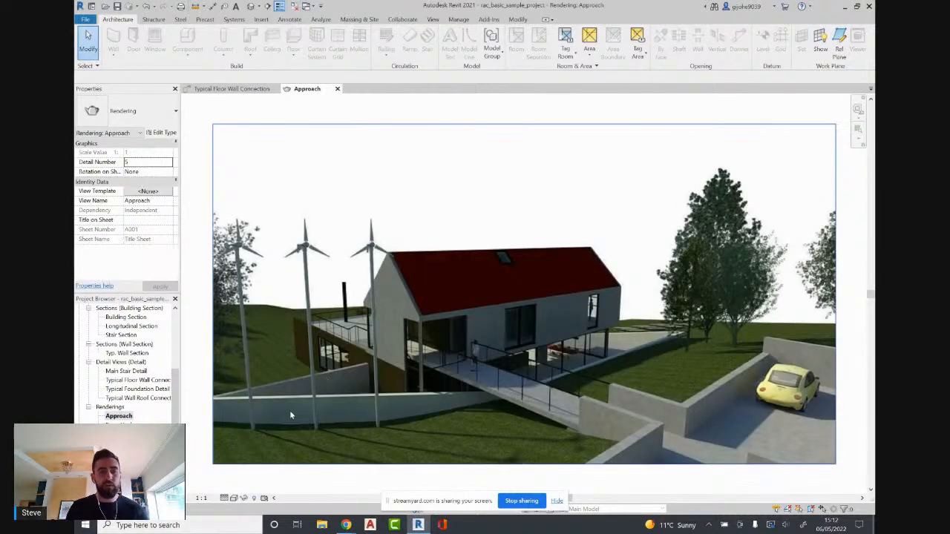
double_click(118, 425)
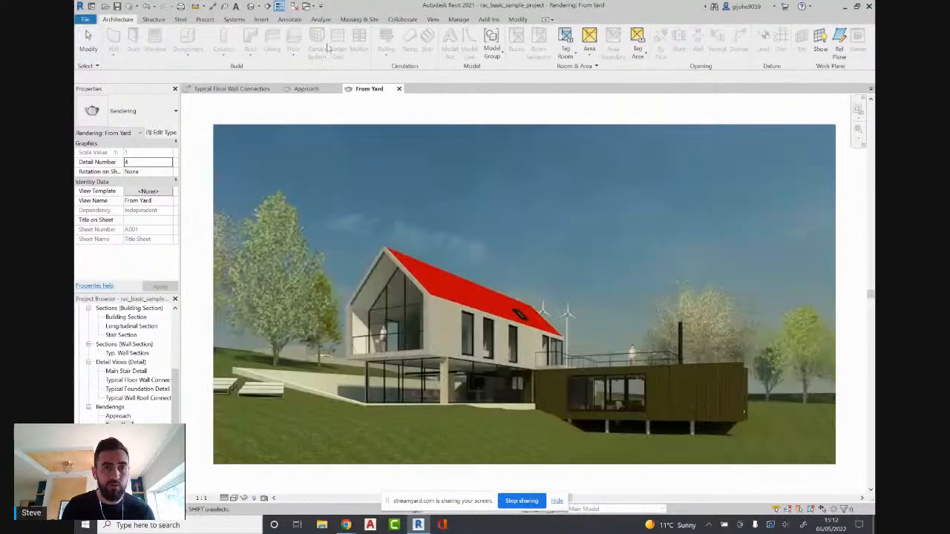
left_click(314, 89)
left_click(338, 89)
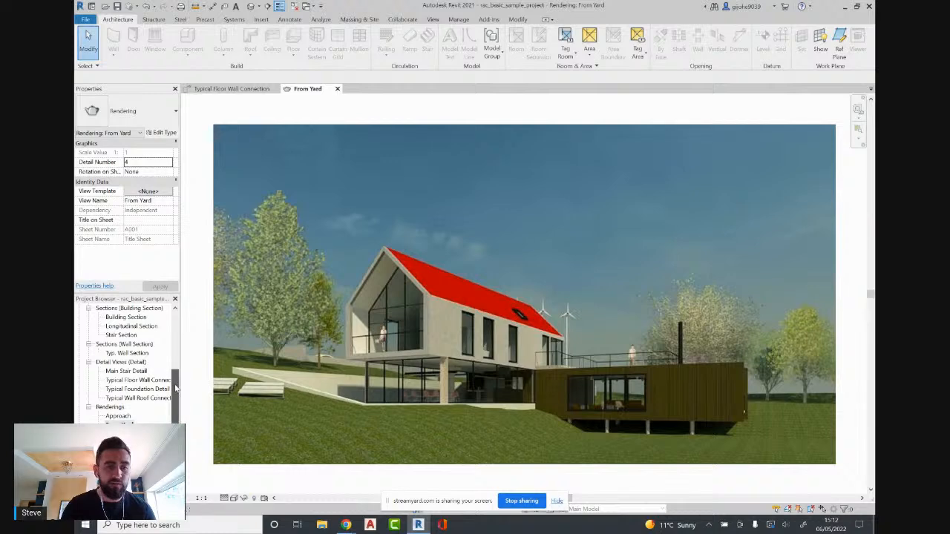
Find the project's schedules and open the Planting Schedule.
left_click_drag(176, 388, 175, 416)
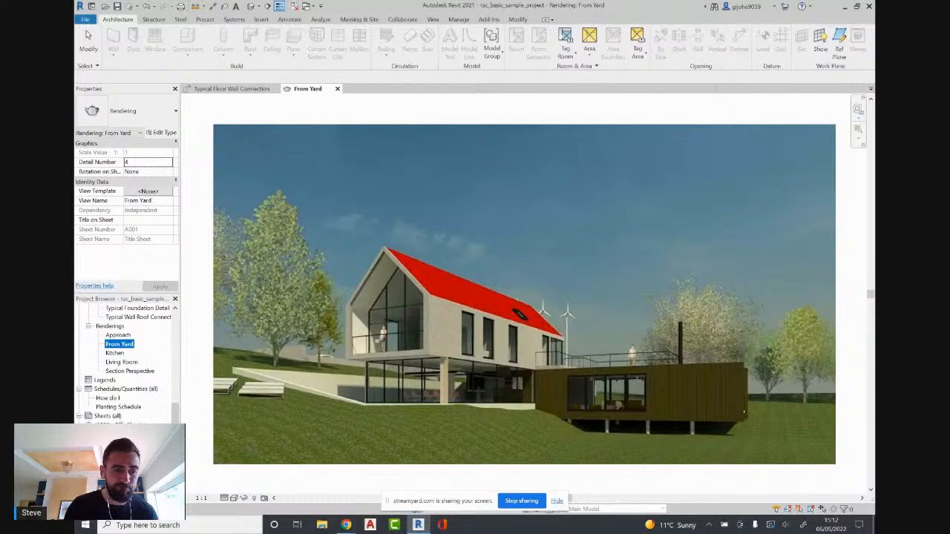
left_click(113, 407)
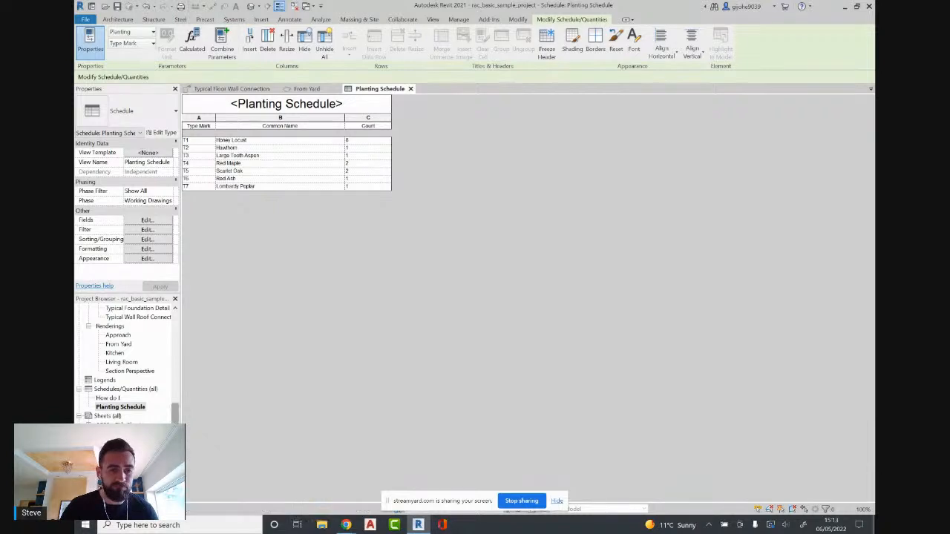
left_click(122, 407)
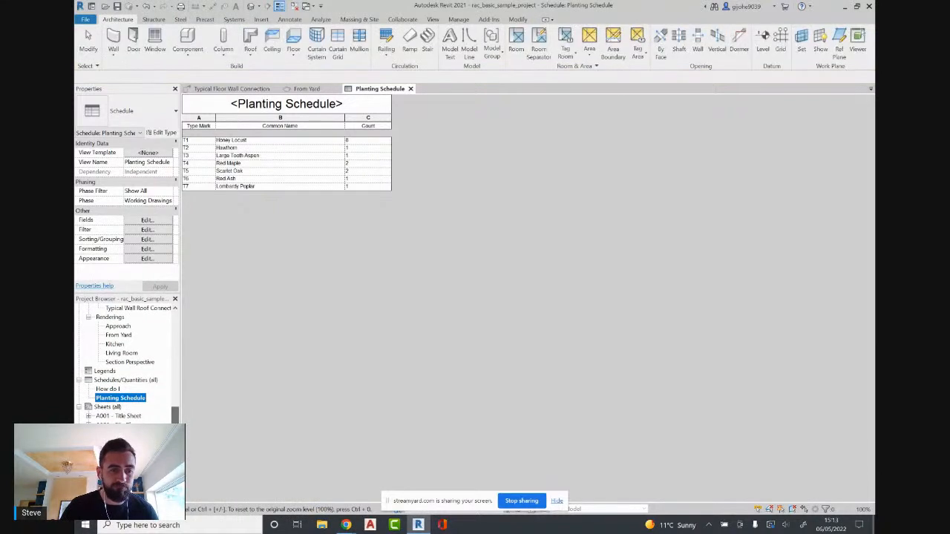
Open sheets A001 - Title Sheet, A101 - Site Plan and A102 - Plans, then close all inactive views.
double_click(119, 415)
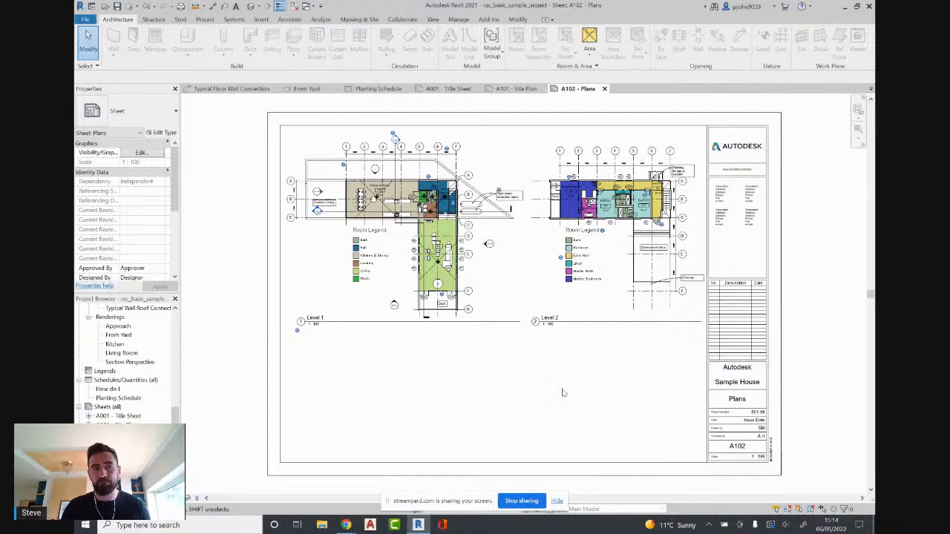
left_click(291, 5)
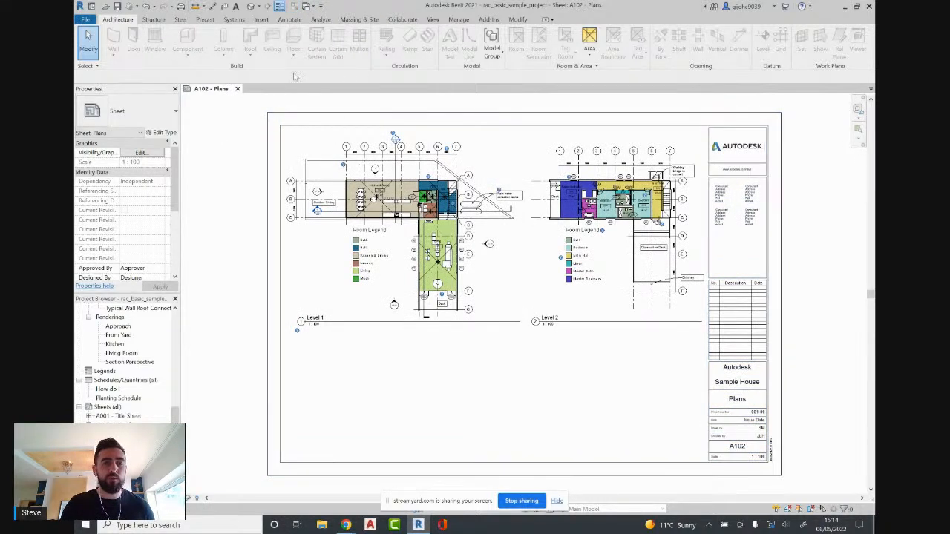
Create a new project from the Architectural Template.
left_click(85, 19)
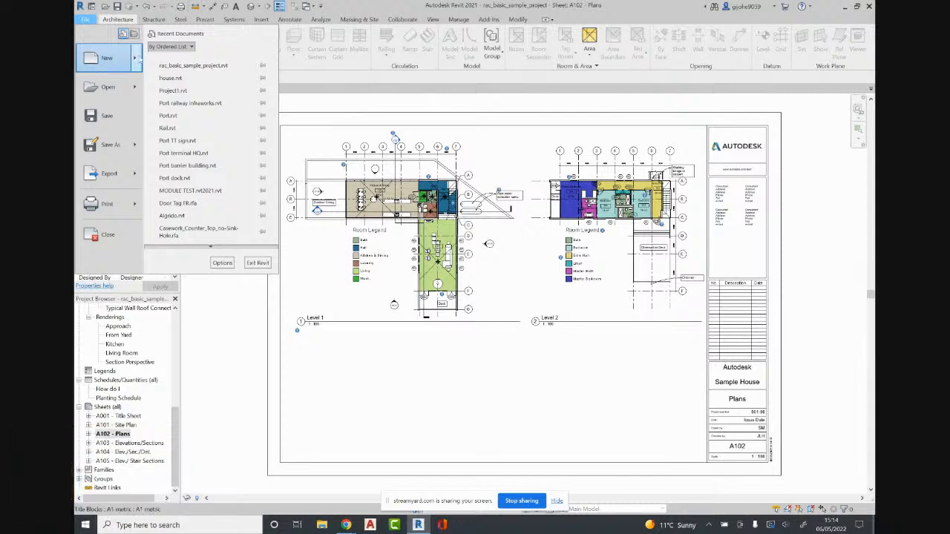
mouse_move(137, 59)
key("ctrl+n")
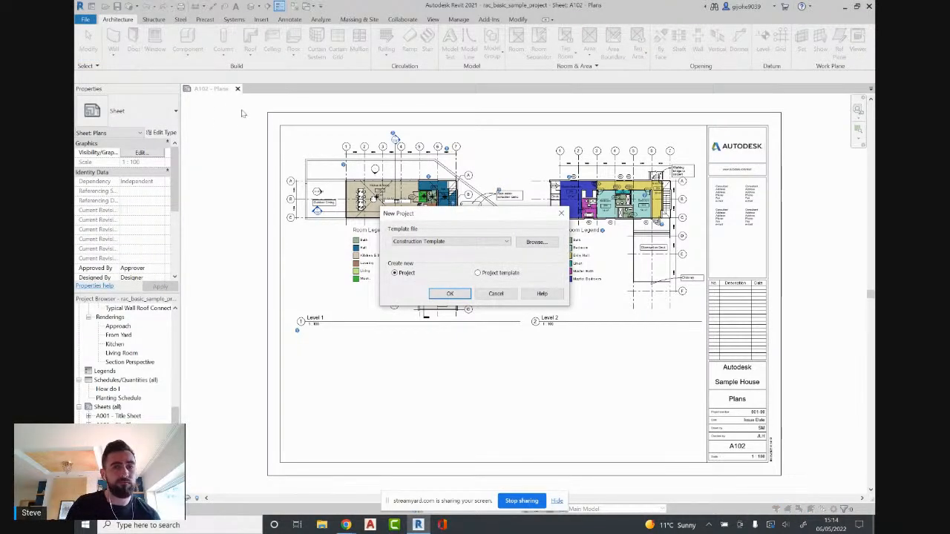
left_click_drag(433, 218, 442, 280)
left_click(511, 303)
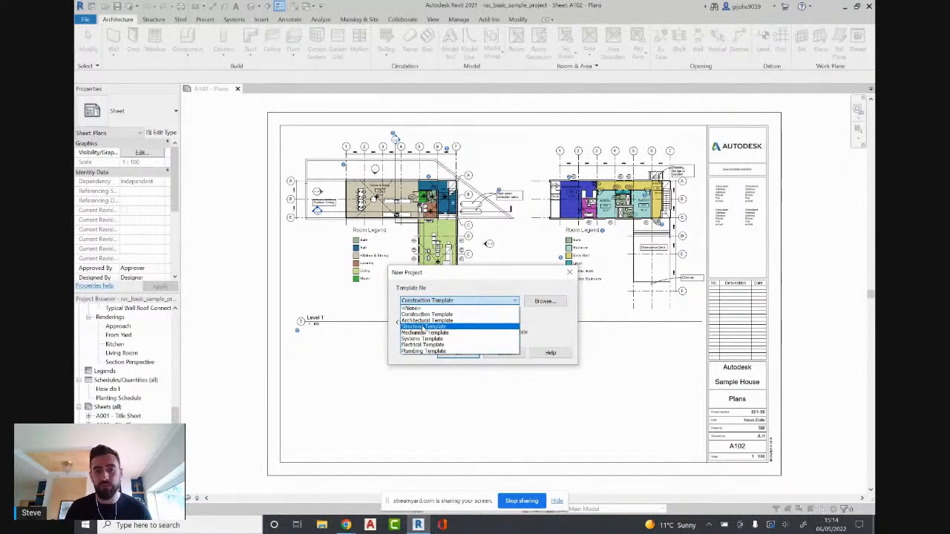
left_click(427, 321)
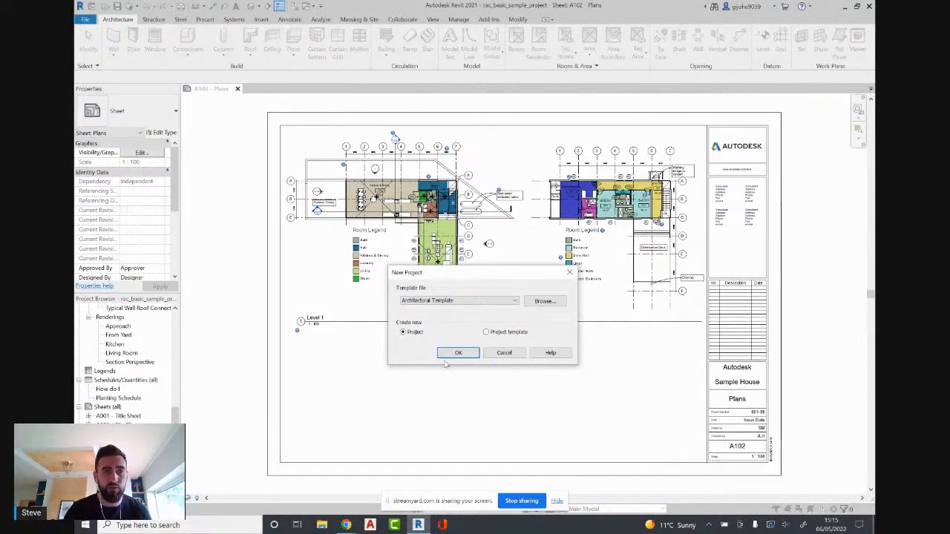
left_click(457, 354)
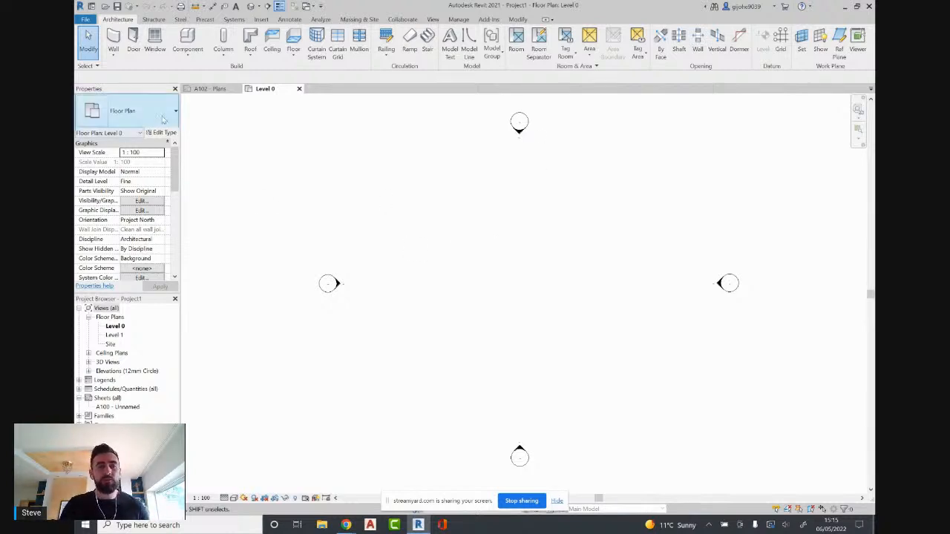
Close the sample project's A102 - Plans sheet without saving changes to rac_basic_sample_project.
left_click(215, 89)
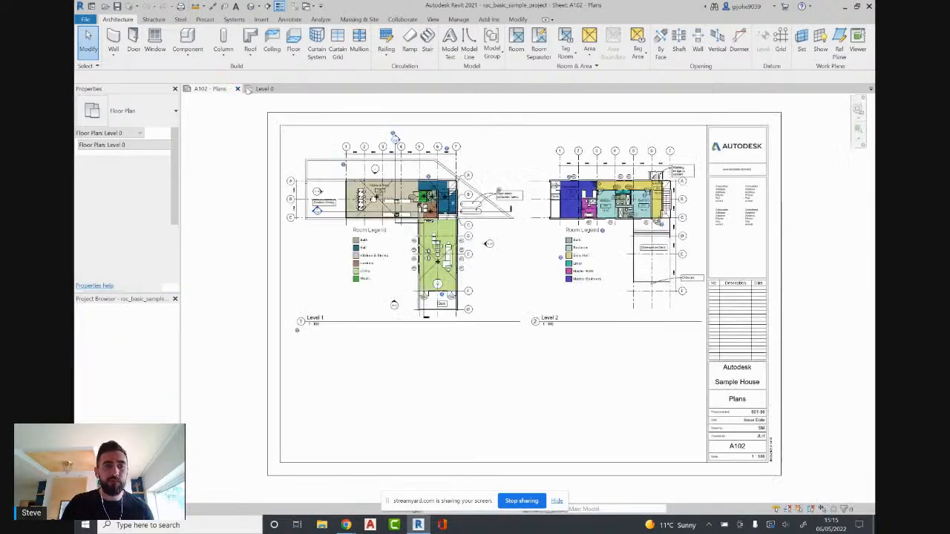
left_click(237, 89)
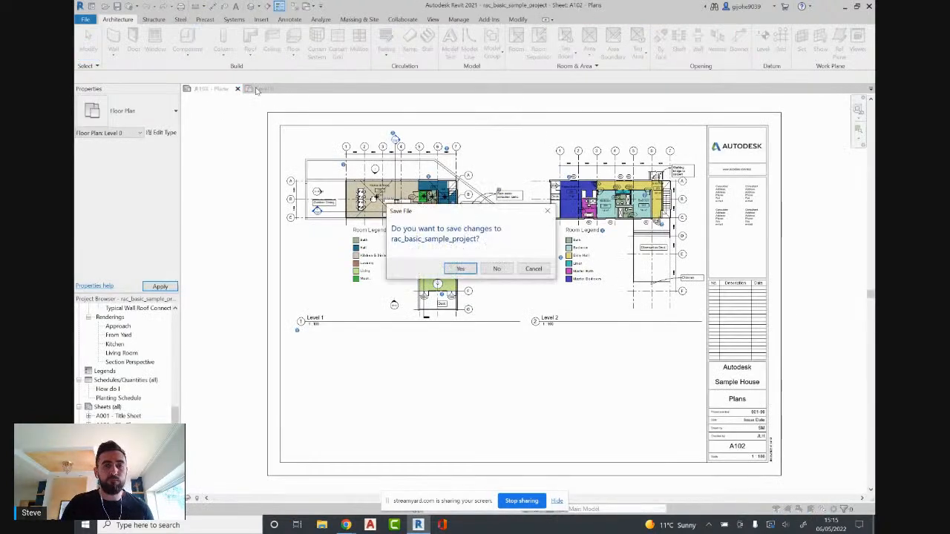
left_click(497, 268)
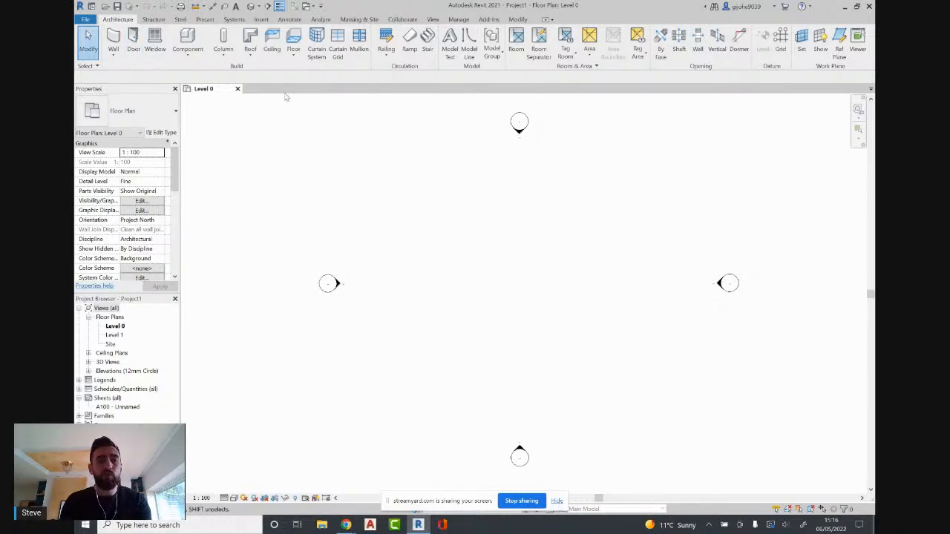
Open the East elevation of the new project and examine how its levels relate to the Level 0 floor plan.
left_click(115, 37)
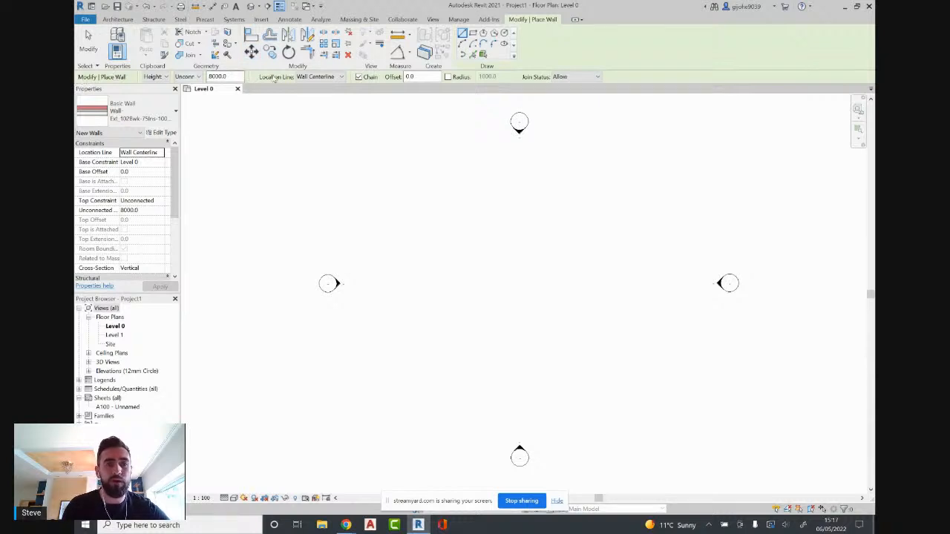
left_click(154, 76)
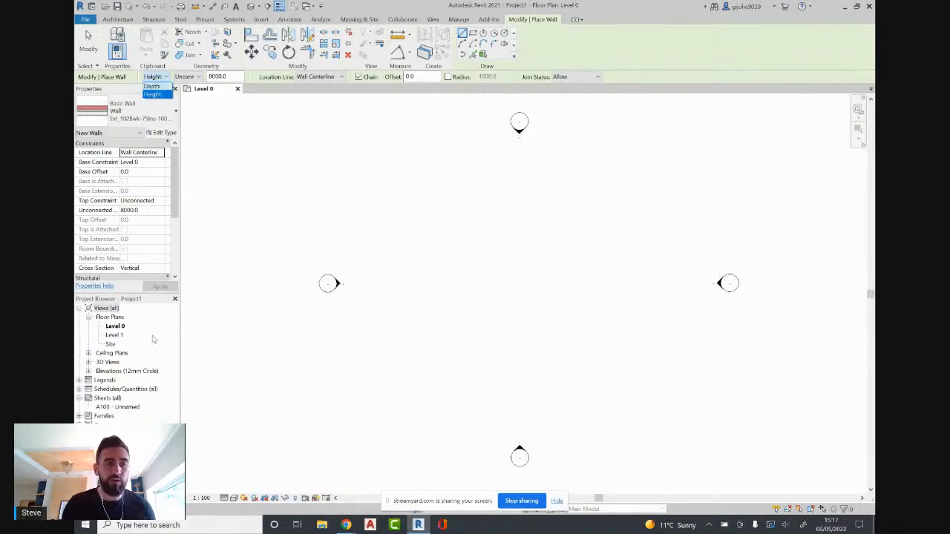
left_click(89, 372)
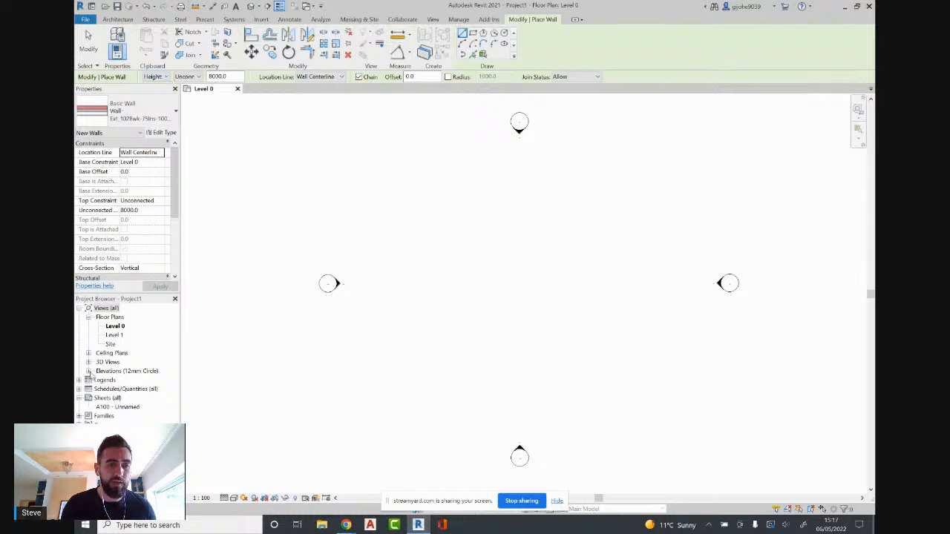
left_click(89, 371)
double_click(110, 380)
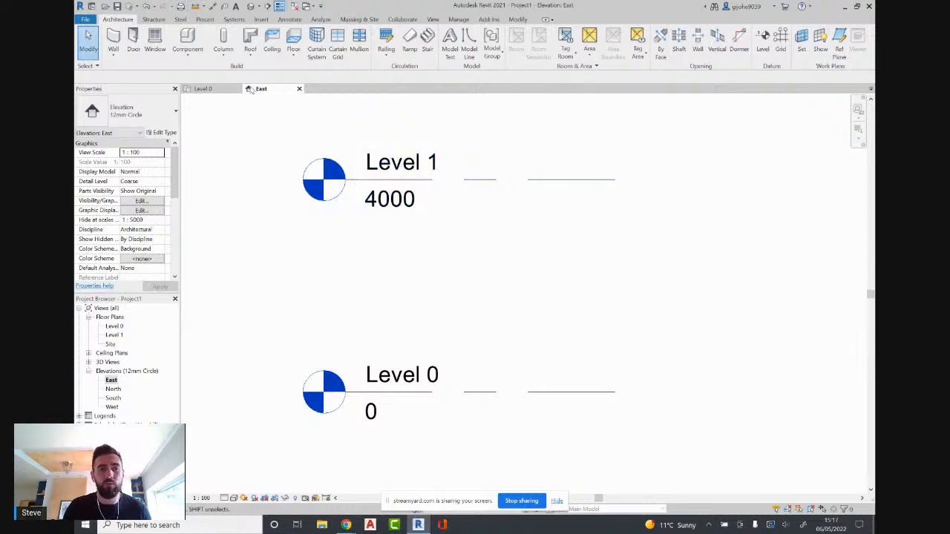
left_click(206, 89)
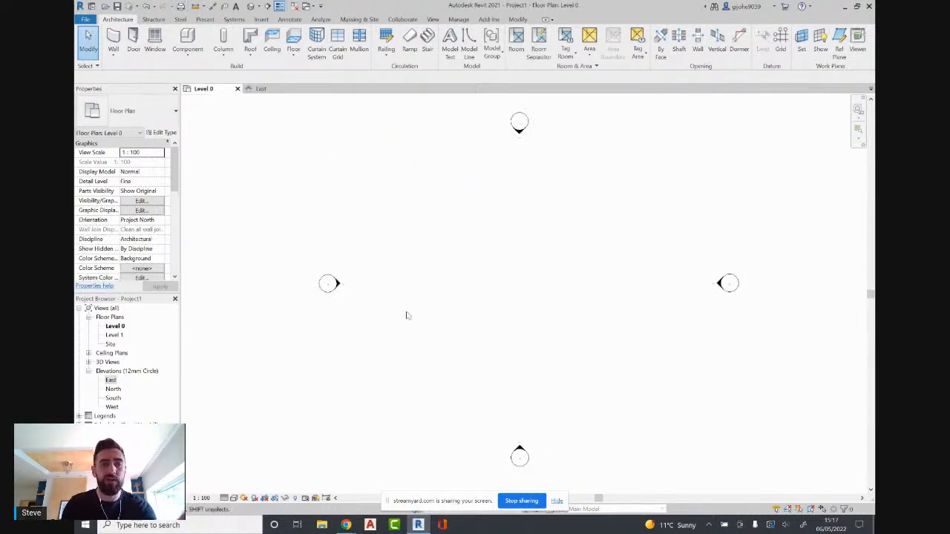
left_click(261, 89)
scroll(407, 281, "down", 2)
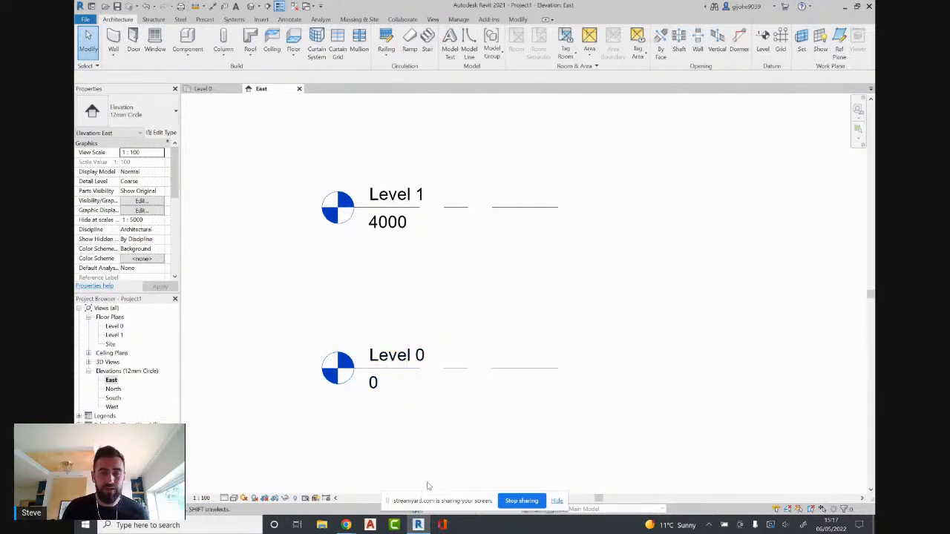
middle_click_drag(448, 416, 384, 414)
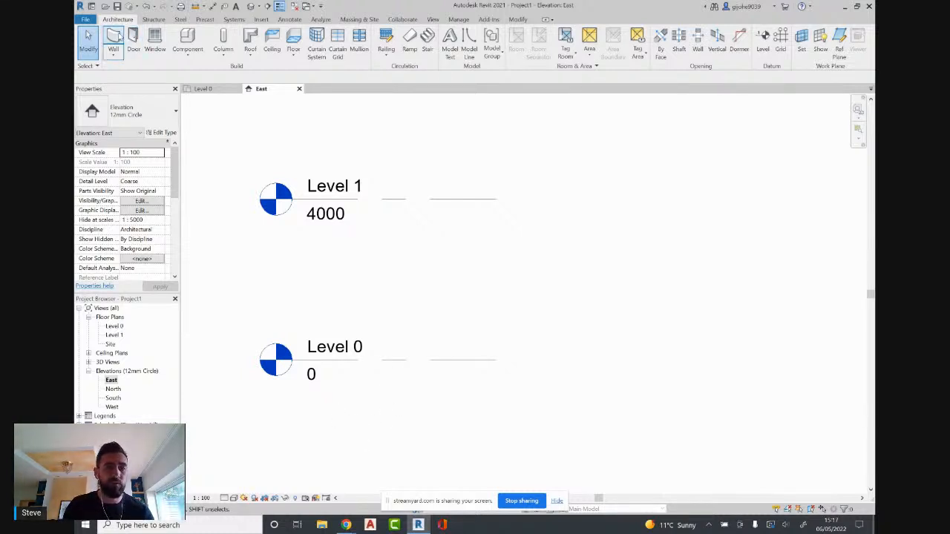
Return to the Level 0 floor plan, start the Wall tool and set the wall height up to Level 1.
left_click(202, 91)
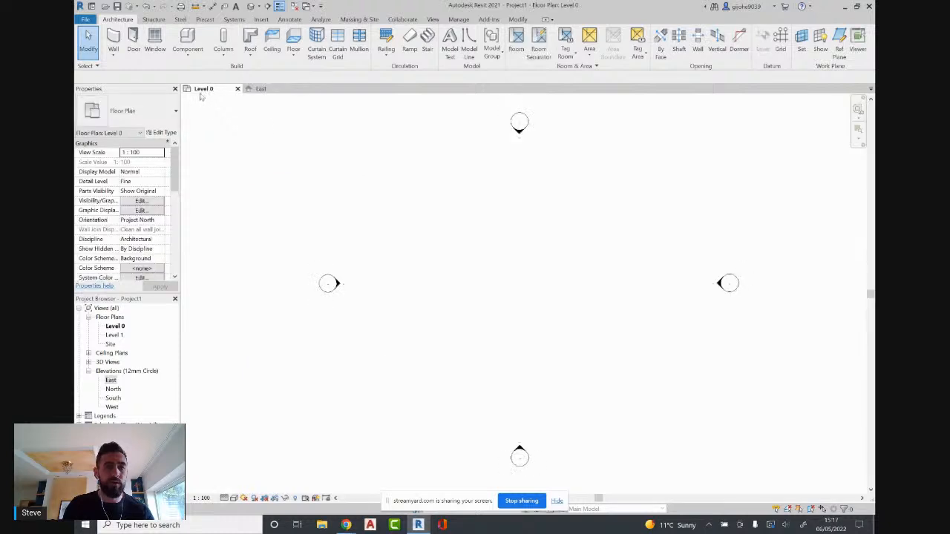
middle_click_drag(499, 263, 486, 276)
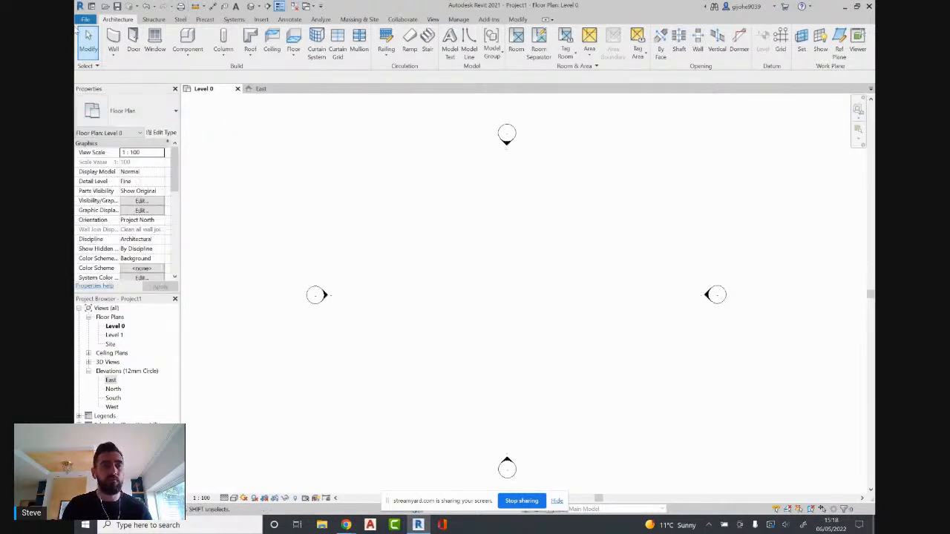
left_click(113, 41)
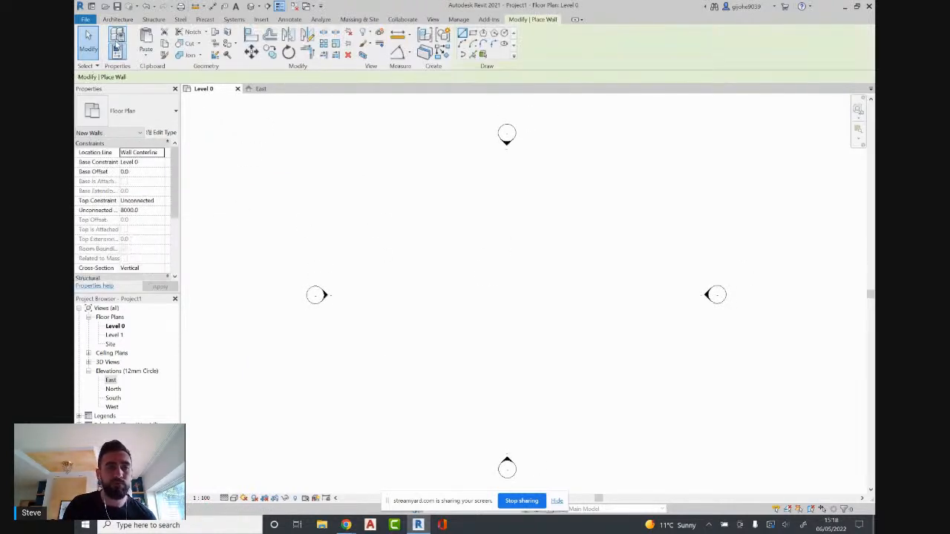
left_click(155, 77)
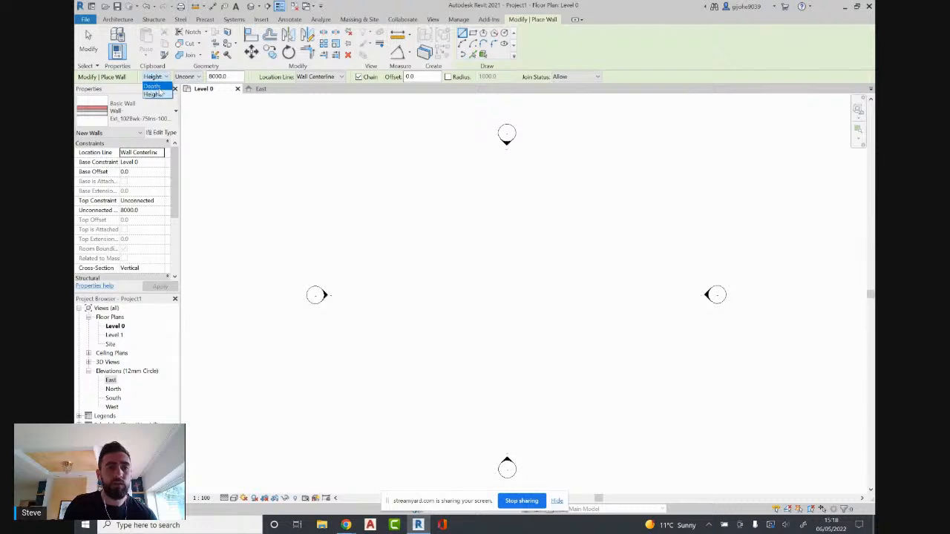
left_click(155, 94)
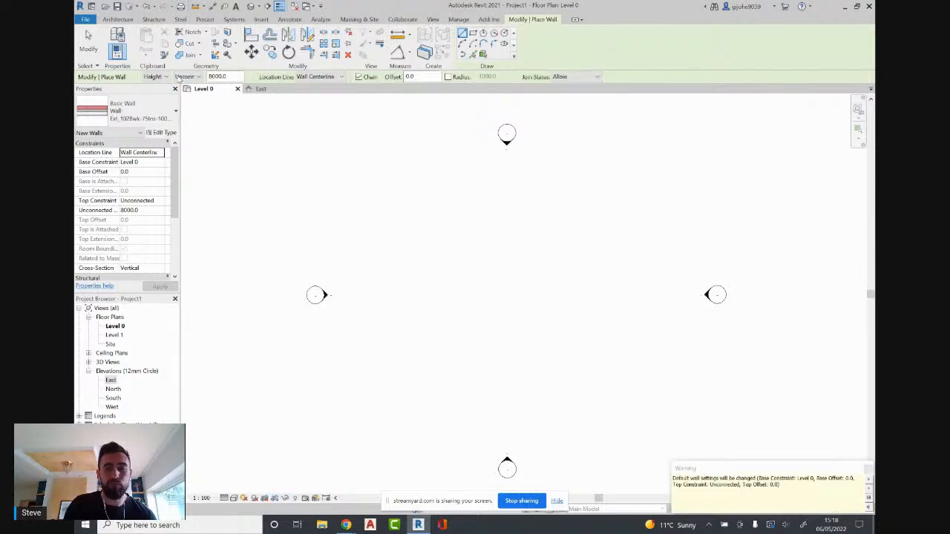
left_click(196, 78)
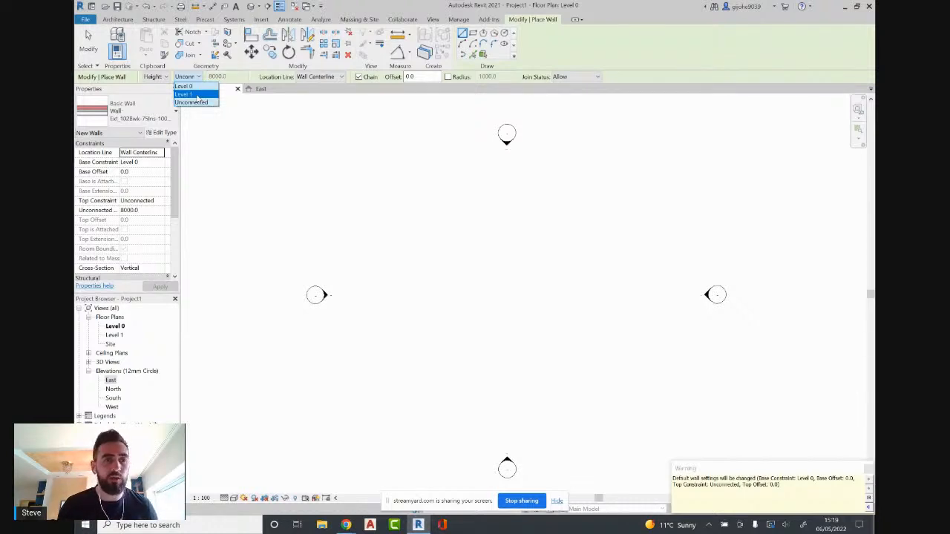
left_click(199, 95)
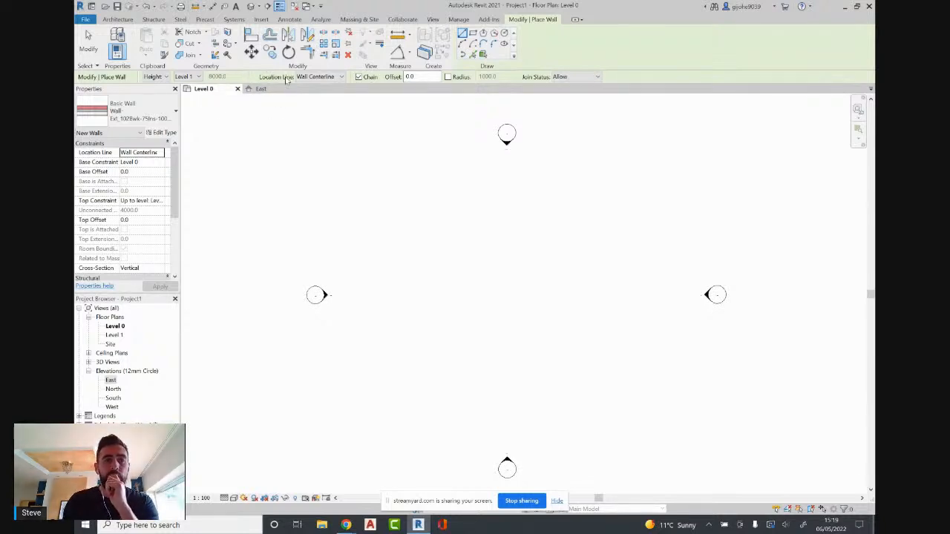
Try placing a horizontal wall with the location line set to Wall Centerline, then cancel it.
left_click(318, 77)
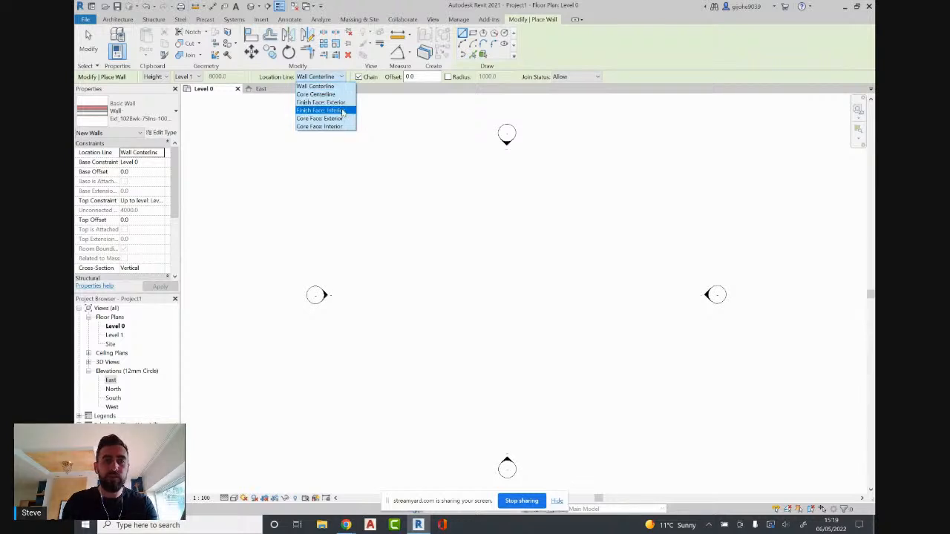
left_click(319, 86)
left_click(378, 271)
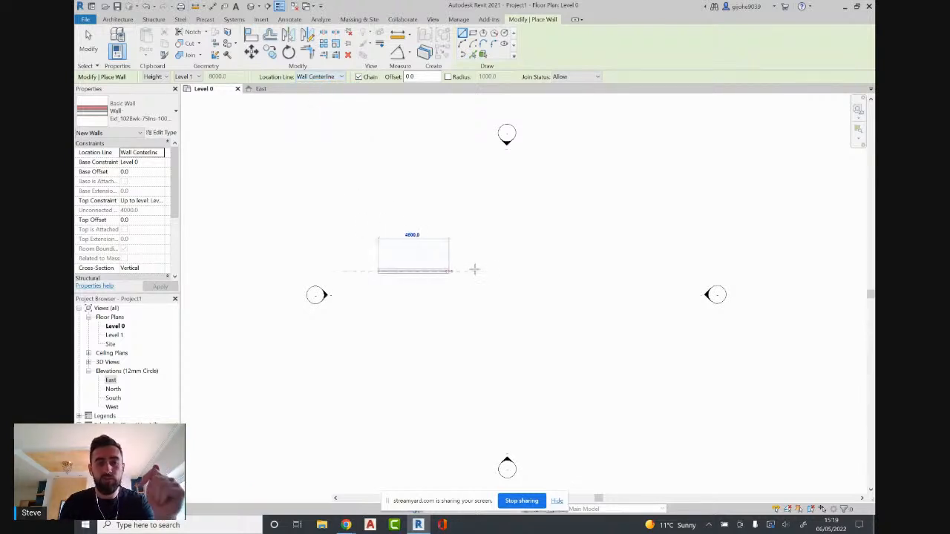
scroll(431, 270, "up", 3)
scroll(433, 271, "up", 2)
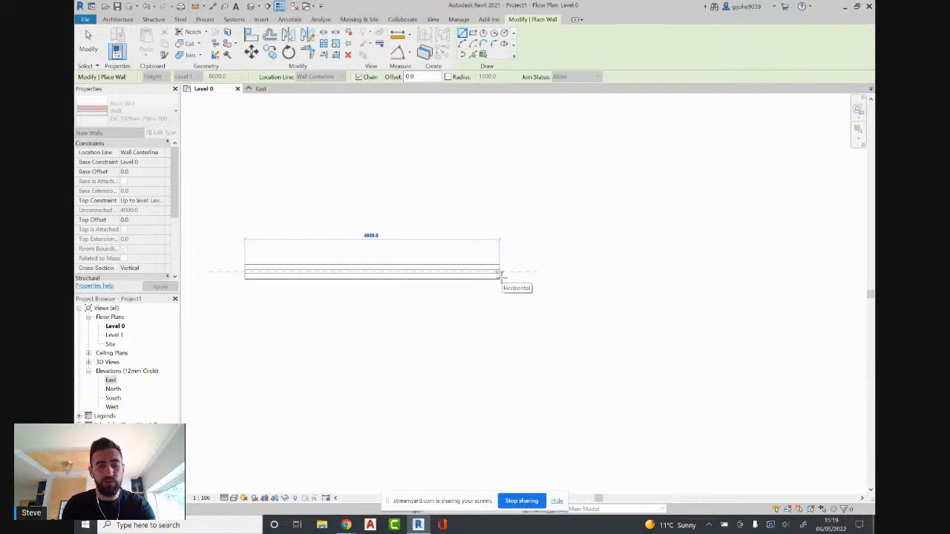
key("Escape")
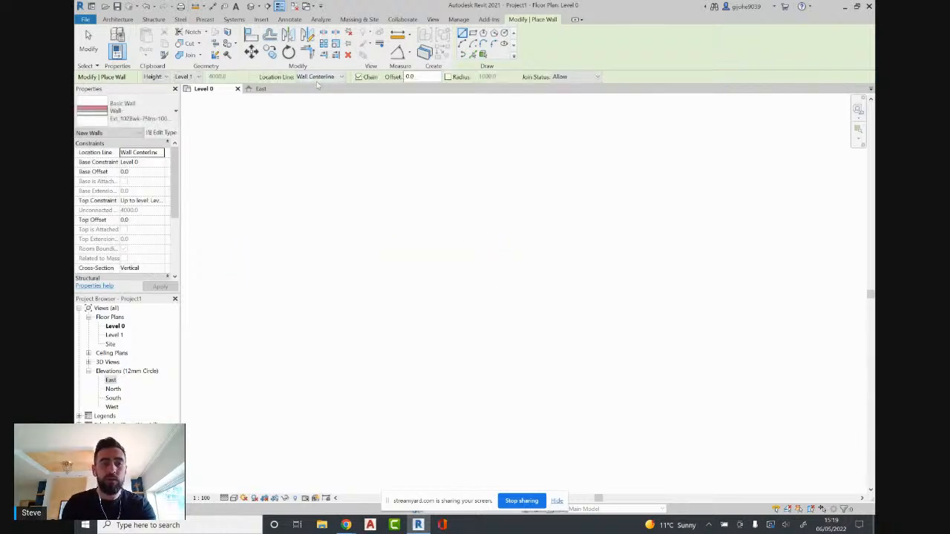
Set the wall location line to Finish Face: Exterior, try a horizontal wall with it, and cancel the segment.
left_click(318, 78)
left_click(327, 98)
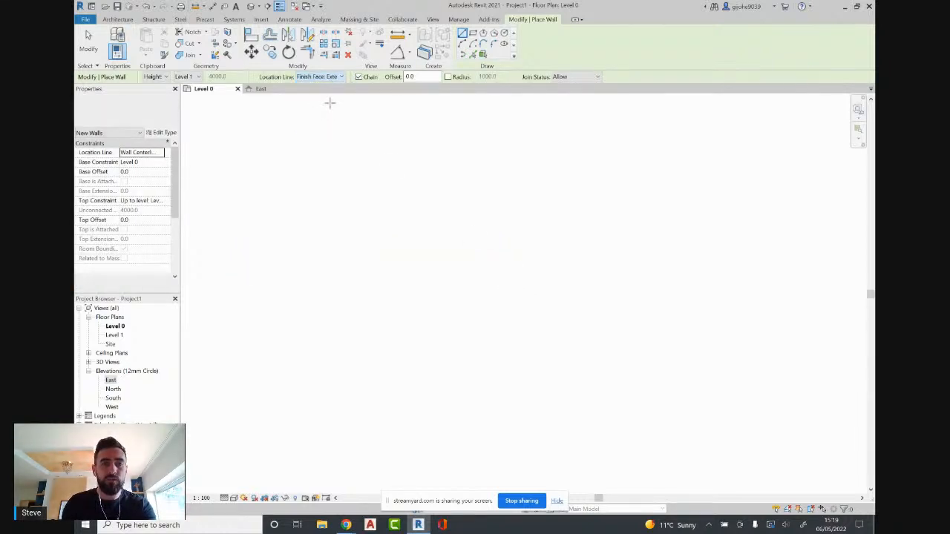
left_click(367, 283)
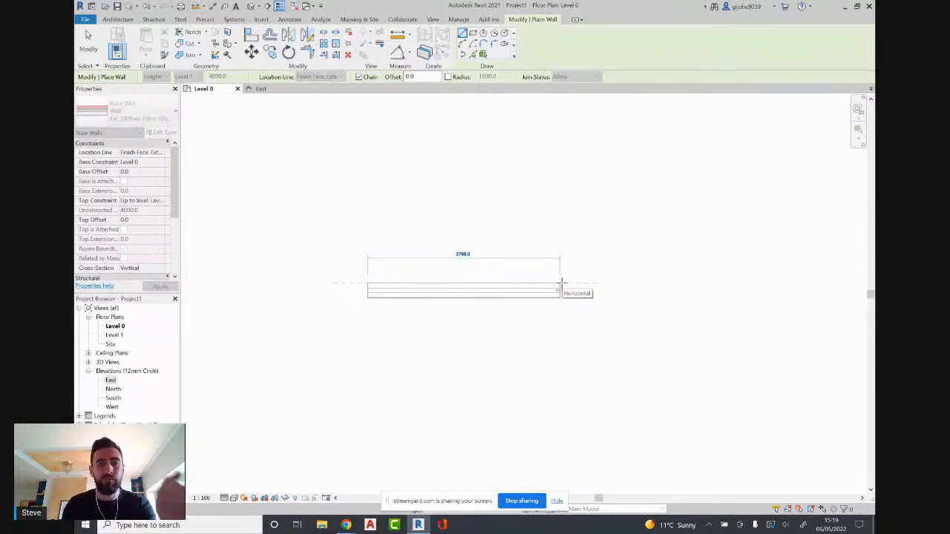
scroll(533, 292, "down", 3)
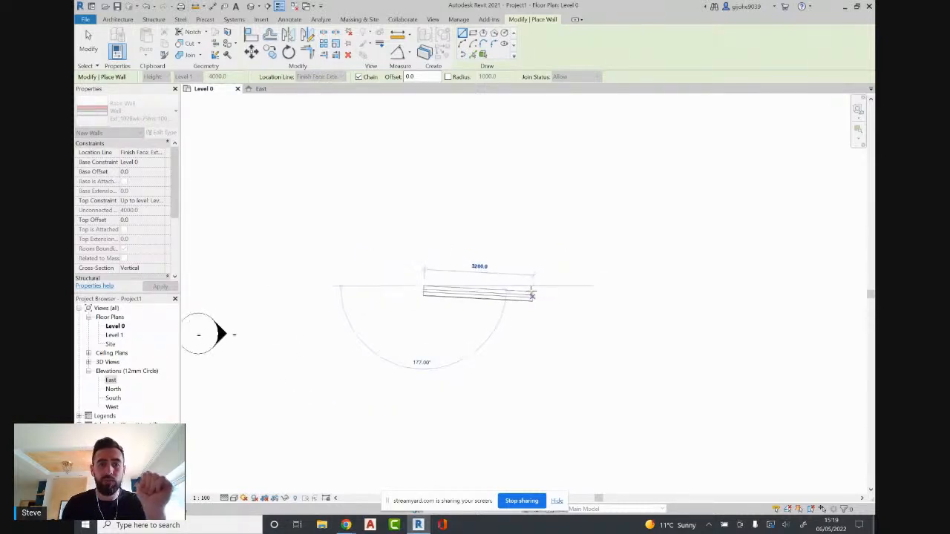
key("Escape")
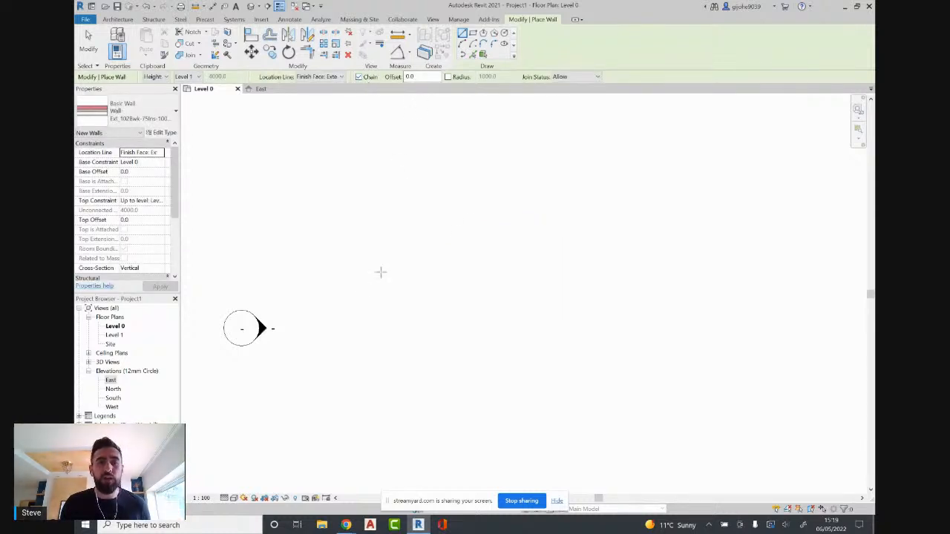
Draw an open chain of four connected walls on Level 0, ending with a horizontal wall about 2030 mm long.
left_click(424, 295)
left_click(484, 236)
left_click(572, 281)
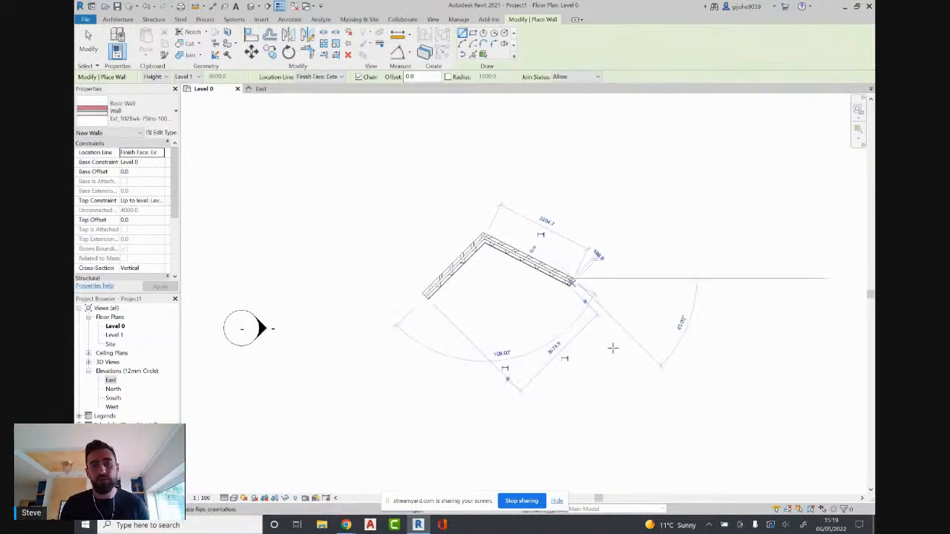
left_click(585, 387)
left_click(504, 389)
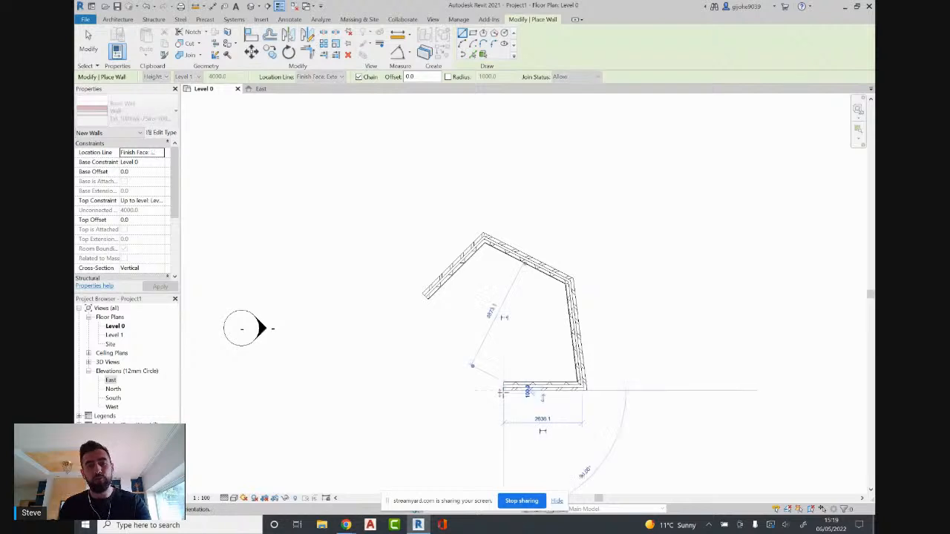
key("Escape")
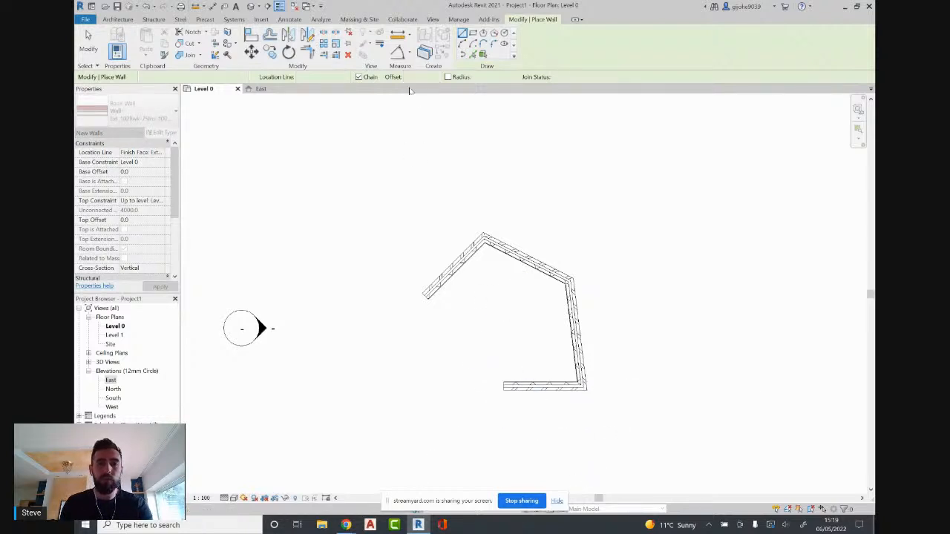
key("Escape")
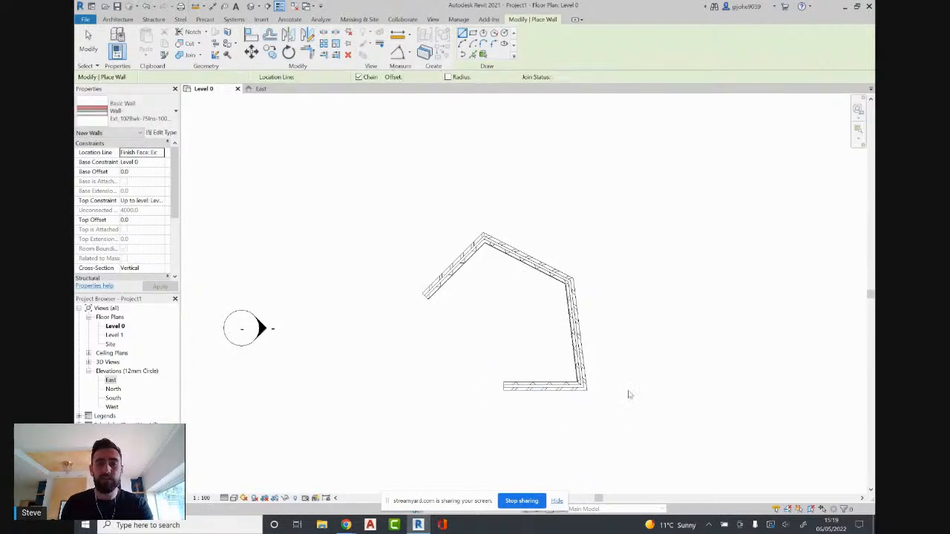
Delete the trial chain of connected walls from the Level 0 plan.
left_click(457, 264)
key("Delete")
key("Delete")
left_click(557, 390)
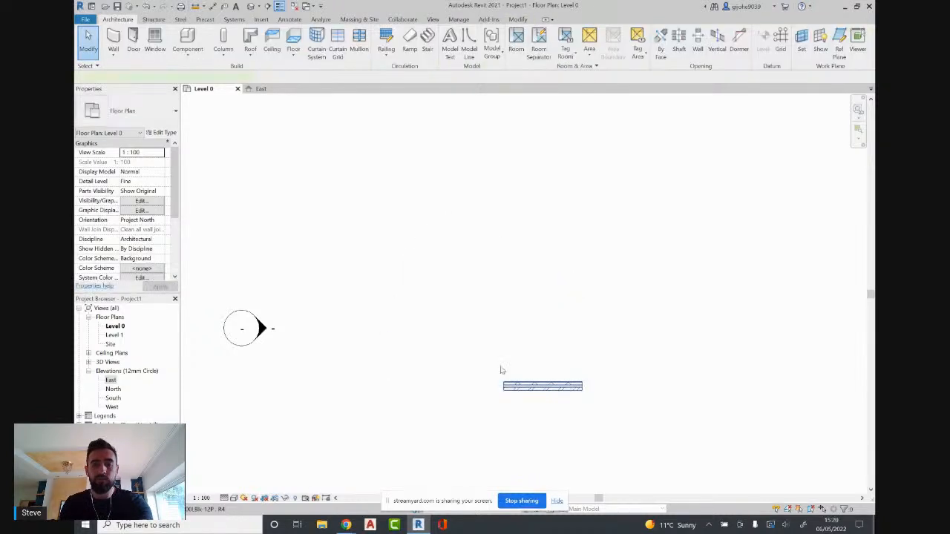
key("Delete")
scroll(465, 324, "down", 5)
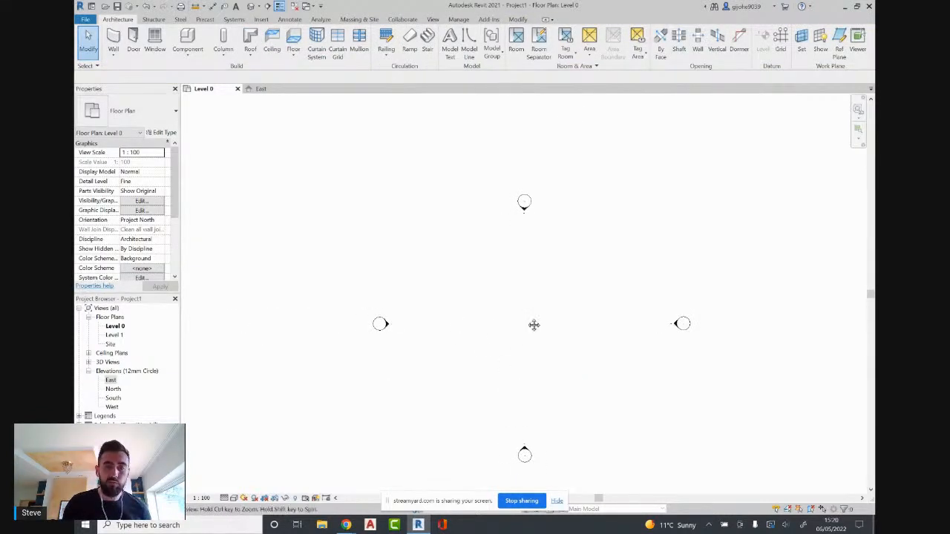
Start a wall chain on Level 0 with a long vertical wall drawn upwards between the elevation markers.
middle_click_drag(532, 324, 450, 310)
left_click(121, 44)
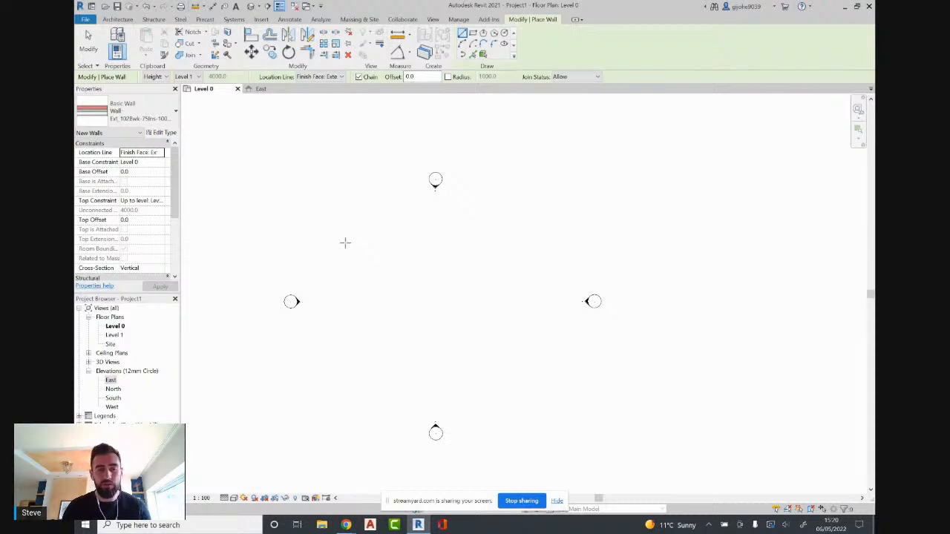
scroll(359, 340, "up", 1)
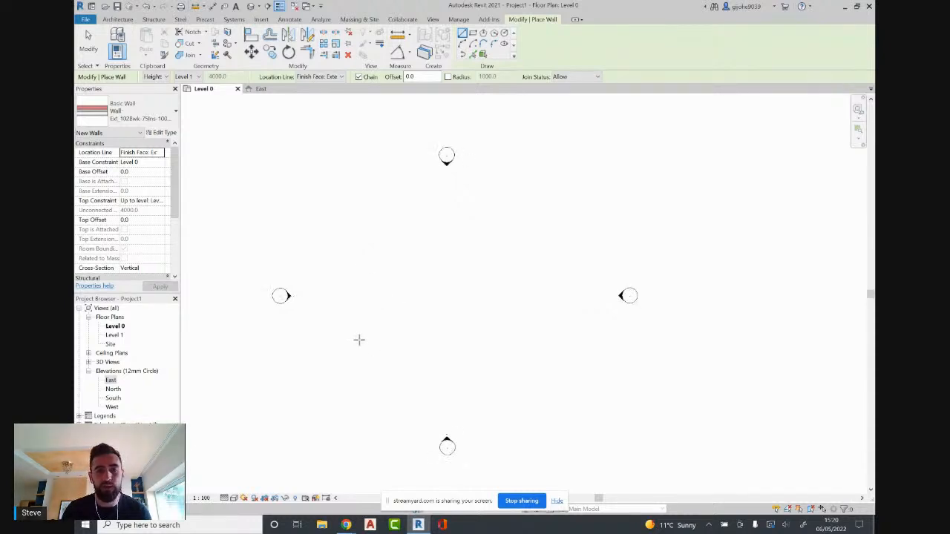
middle_click_drag(360, 341, 408, 343)
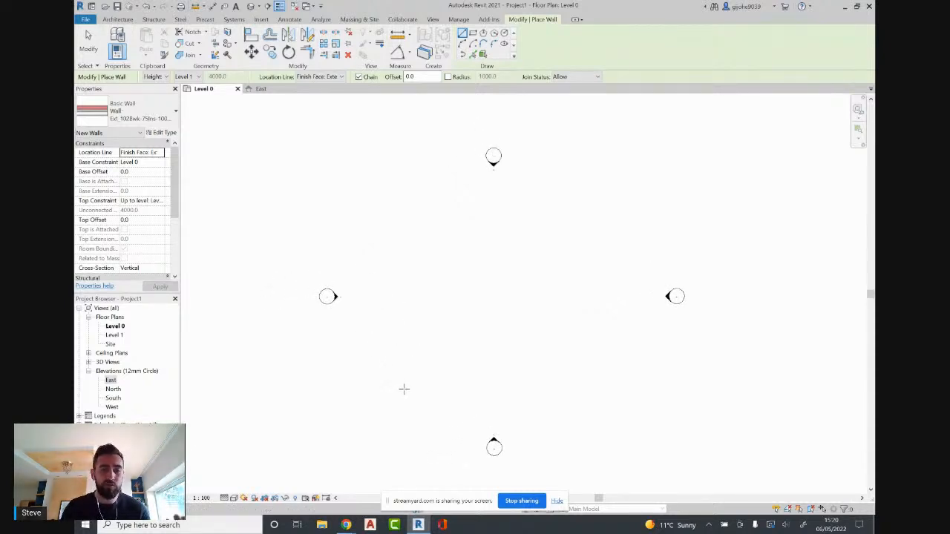
left_click(403, 389)
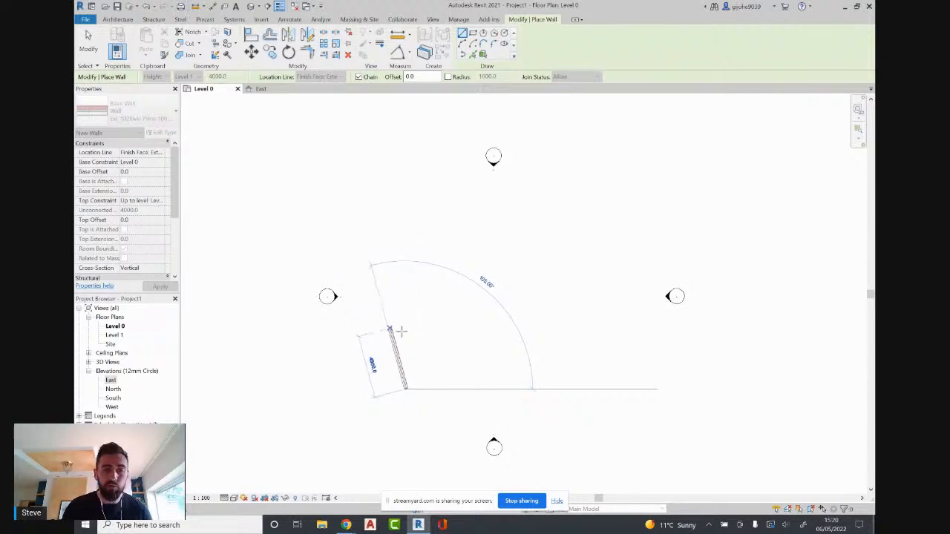
scroll(404, 330, "up", 2)
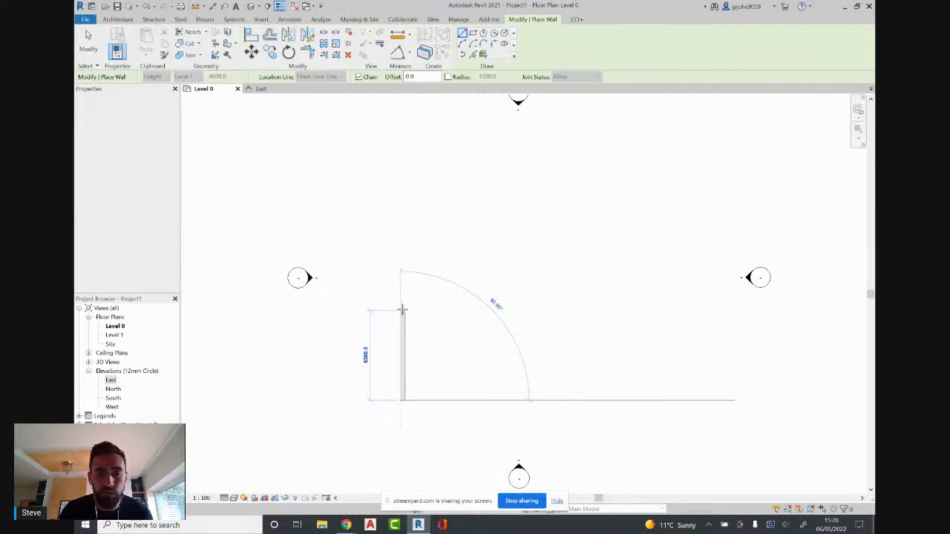
scroll(402, 312, "up", 2)
scroll(402, 311, "up", 1)
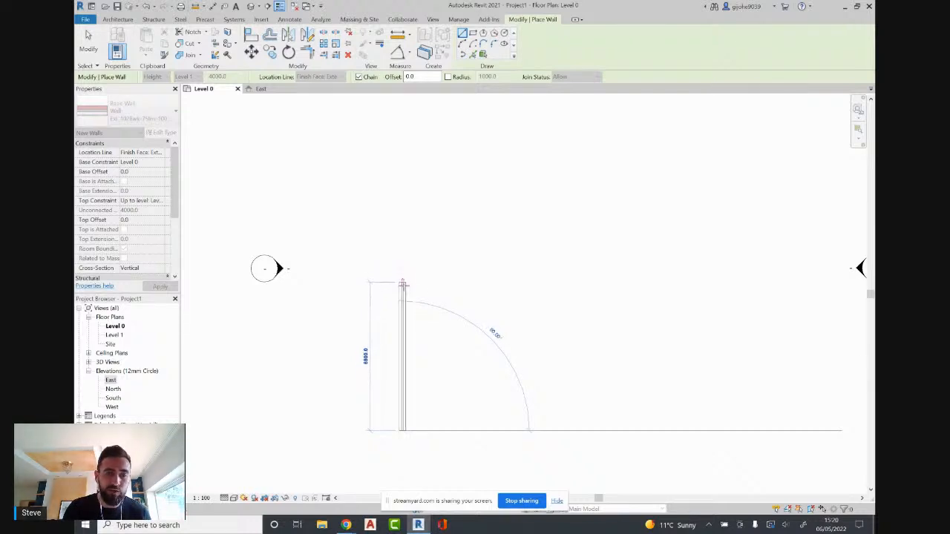
scroll(402, 248, "down", 1)
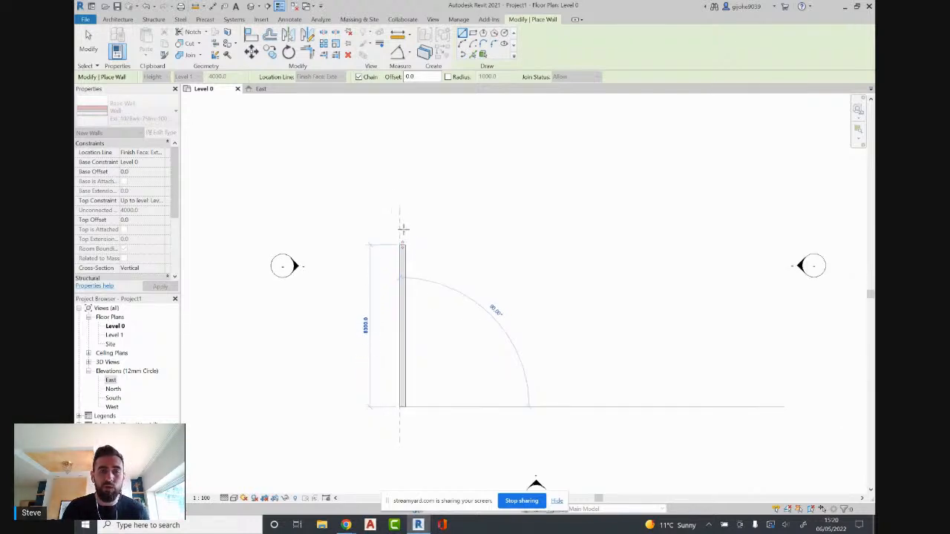
left_click(403, 210)
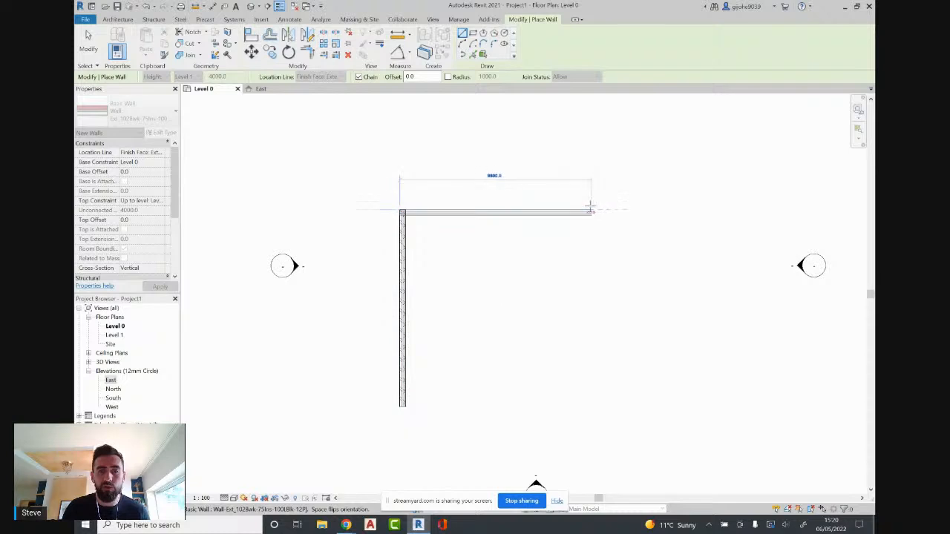
Continue the chain with five more walls to close the building outline, leaving a rectangular notch at its lower-left corner.
left_click(581, 213)
scroll(577, 234, "down", 1)
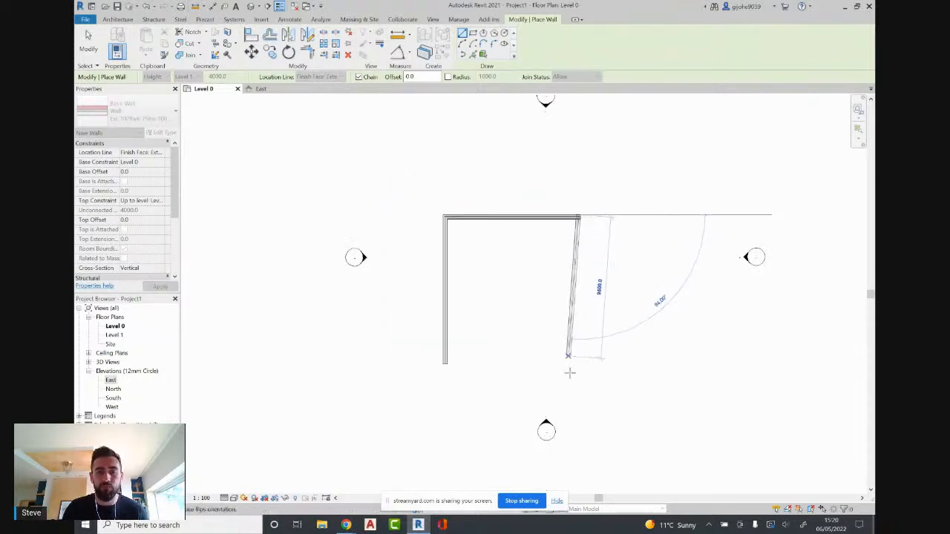
left_click(581, 401)
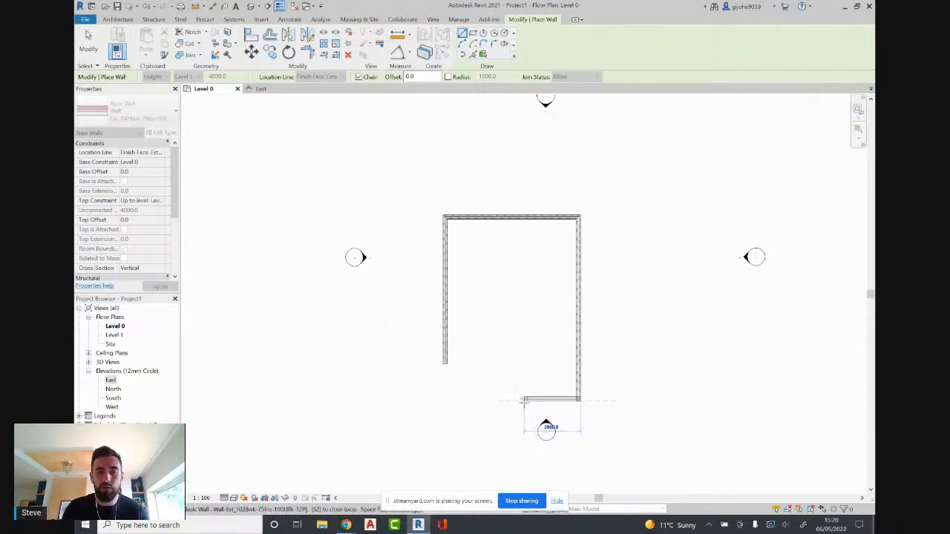
left_click(525, 401)
left_click(464, 365)
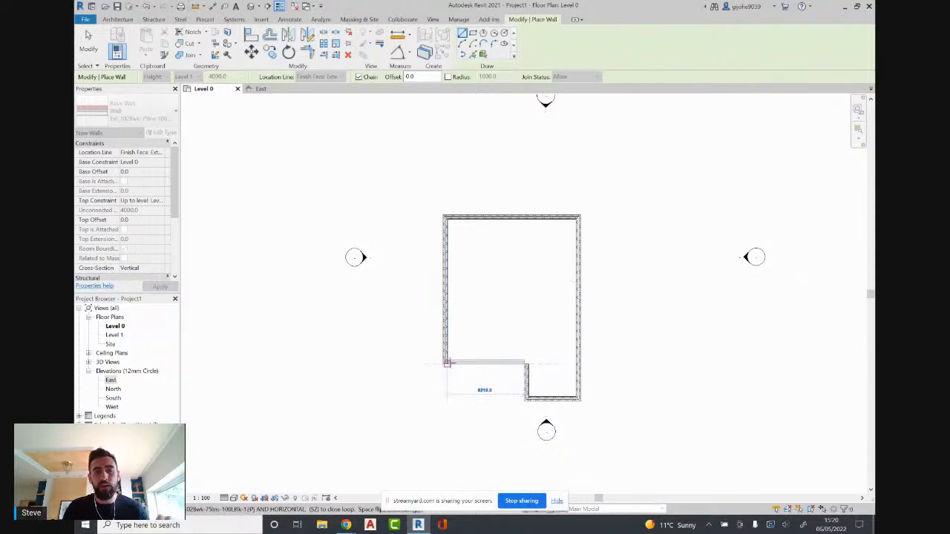
left_click(447, 363)
key("Escape")
key("Escape")
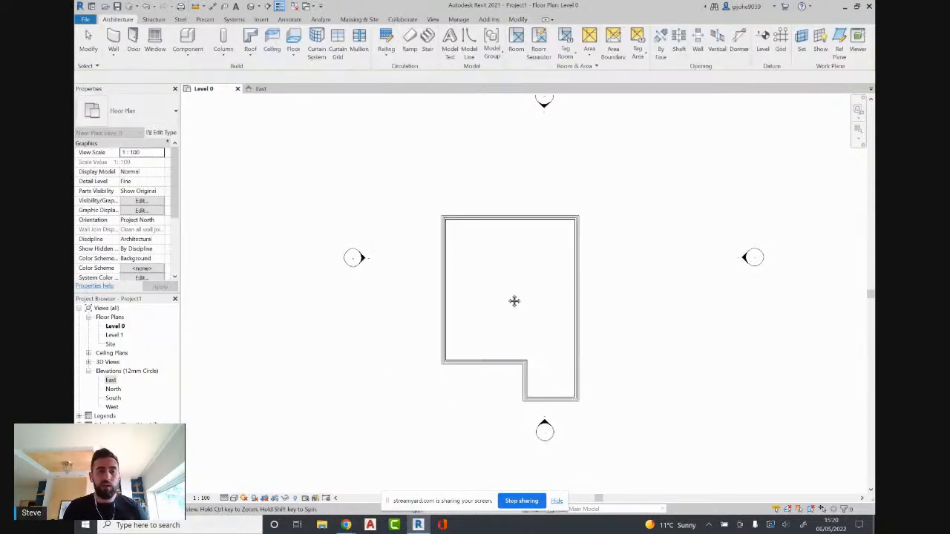
Set the distance from the building's top wall to the horizontal notch wall to 8500 mm.
scroll(512, 301, "up", 2)
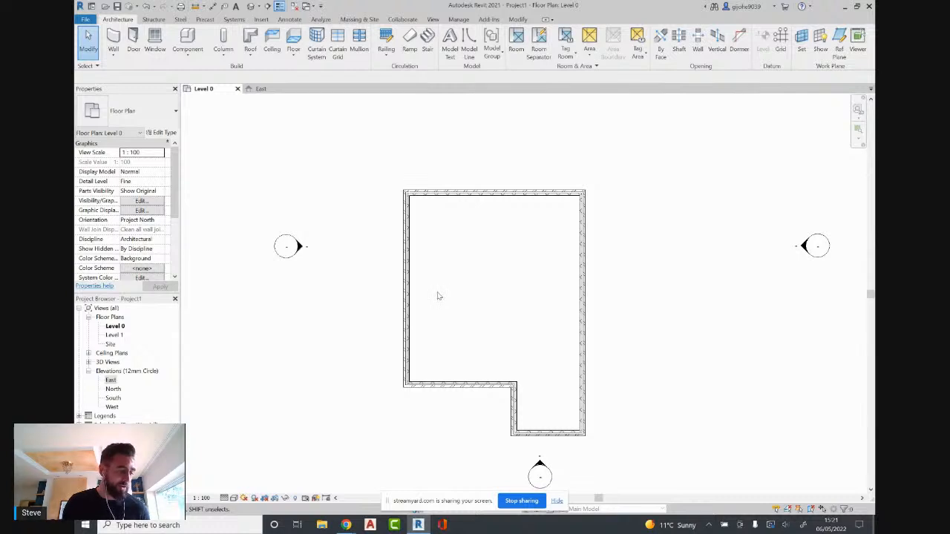
left_click(397, 300)
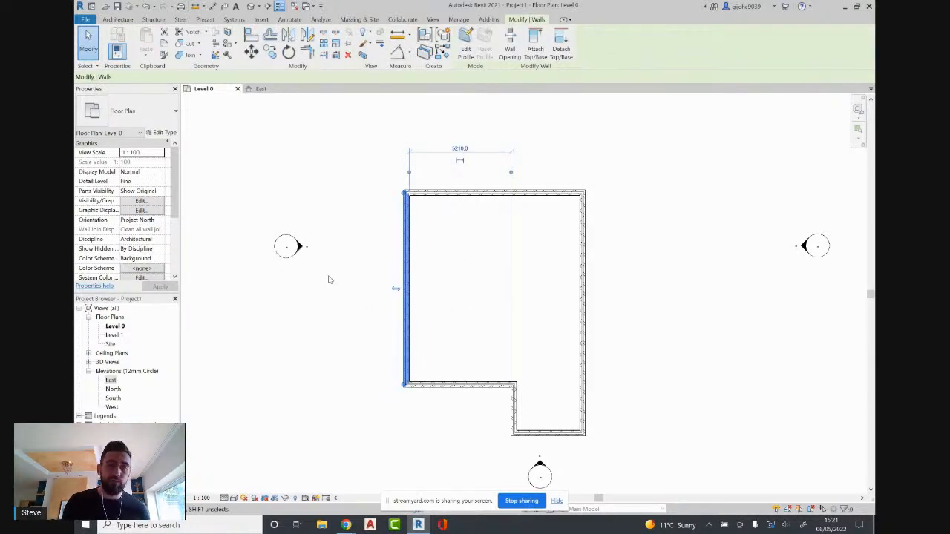
scroll(371, 311, "down", 2)
left_click(444, 199)
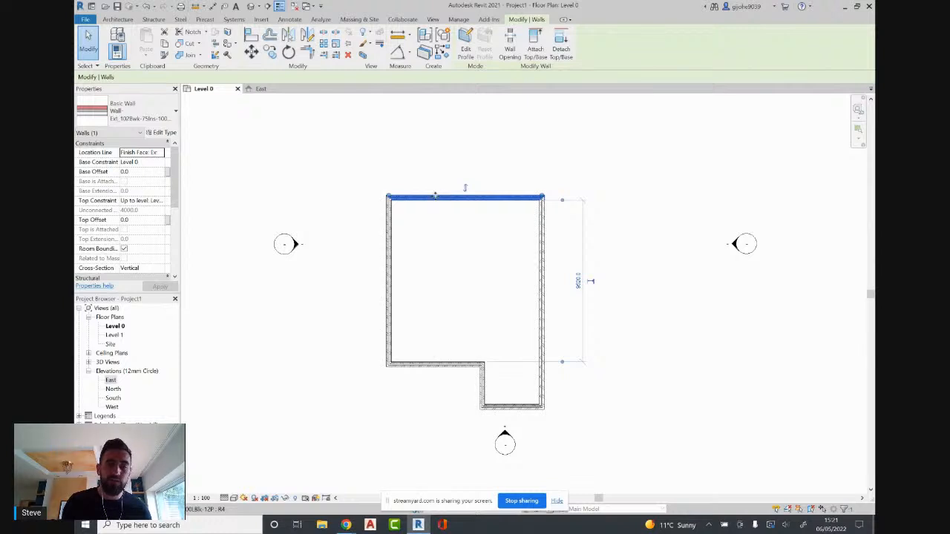
scroll(584, 291, "up", 3)
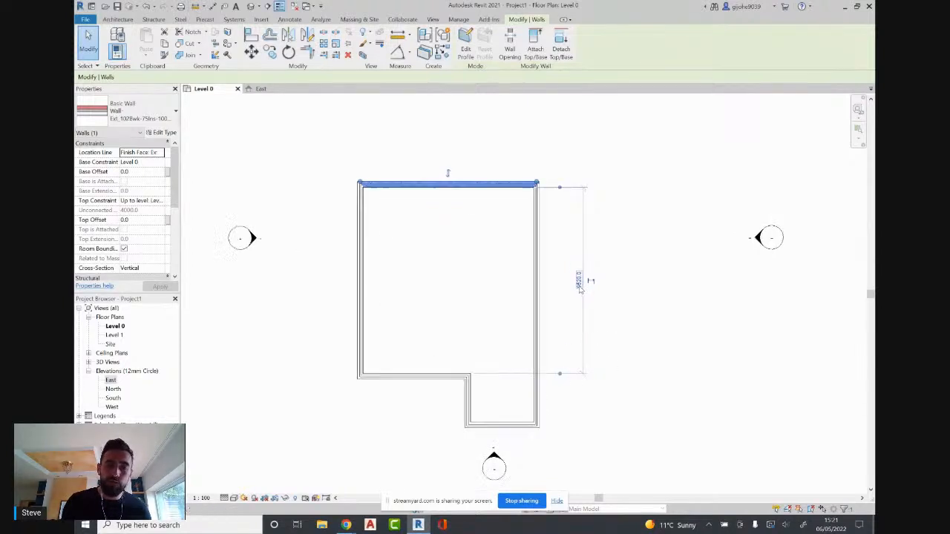
left_click(579, 279)
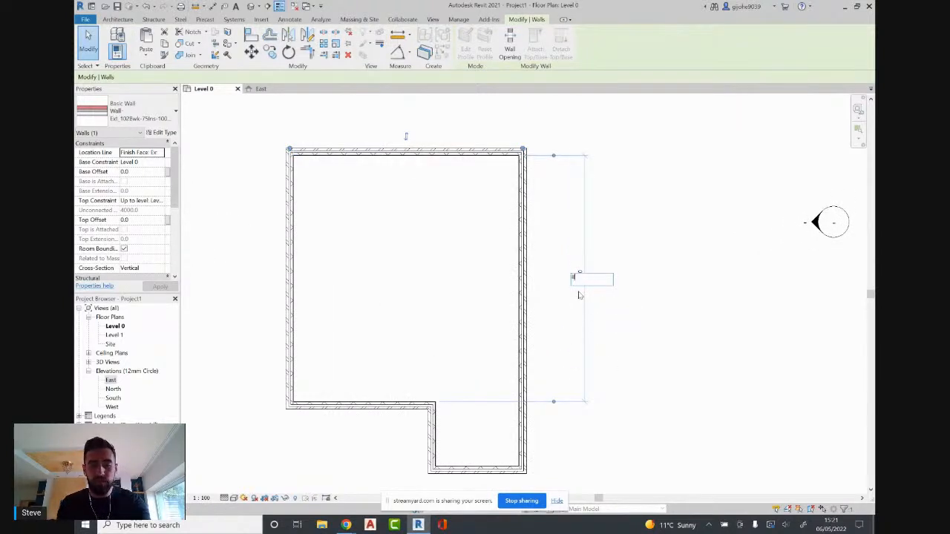
type("8500")
key("Return")
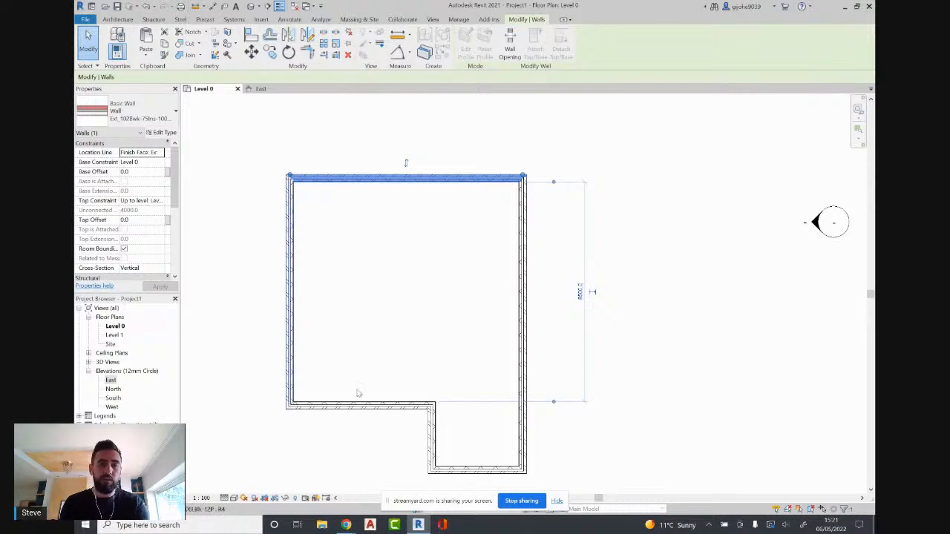
Measure from the top wall to the outer face of the bottom wall by moving its temporary dimension's witness line.
left_click(401, 358)
scroll(393, 363, "down", 1)
left_click(506, 296)
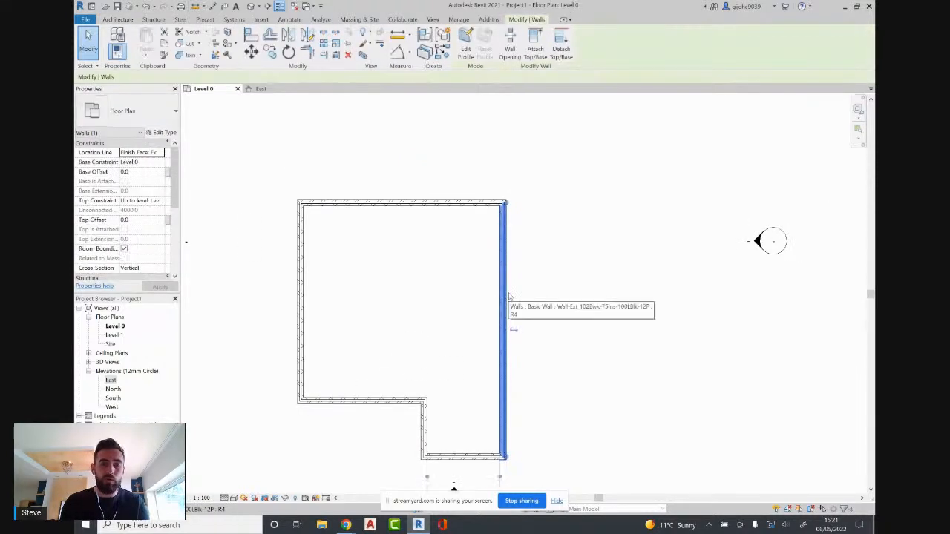
left_click(480, 215)
left_click(475, 202)
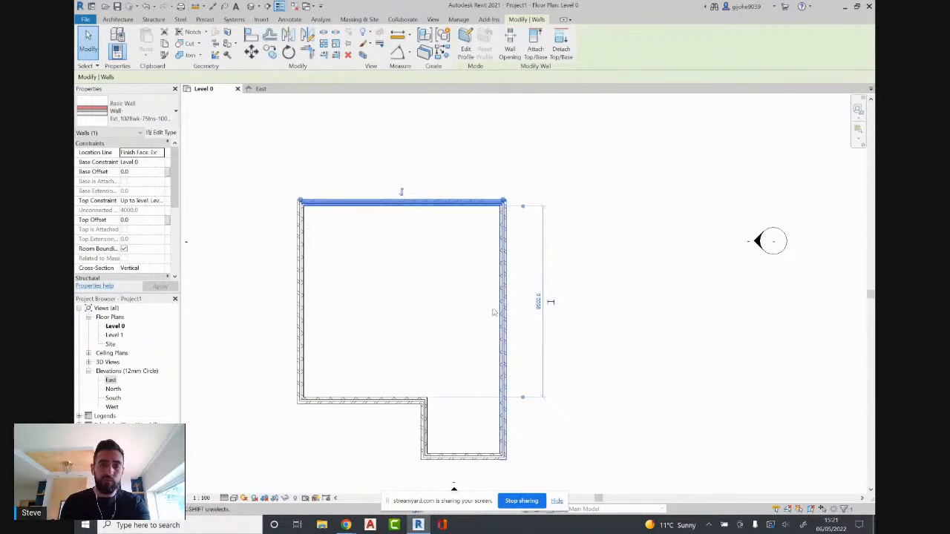
left_click_drag(510, 444, 508, 461)
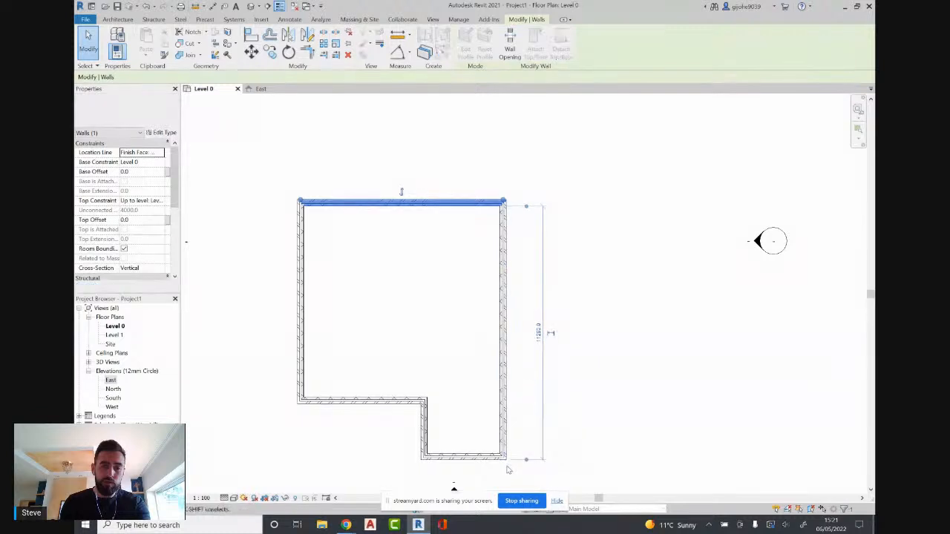
left_click(447, 428)
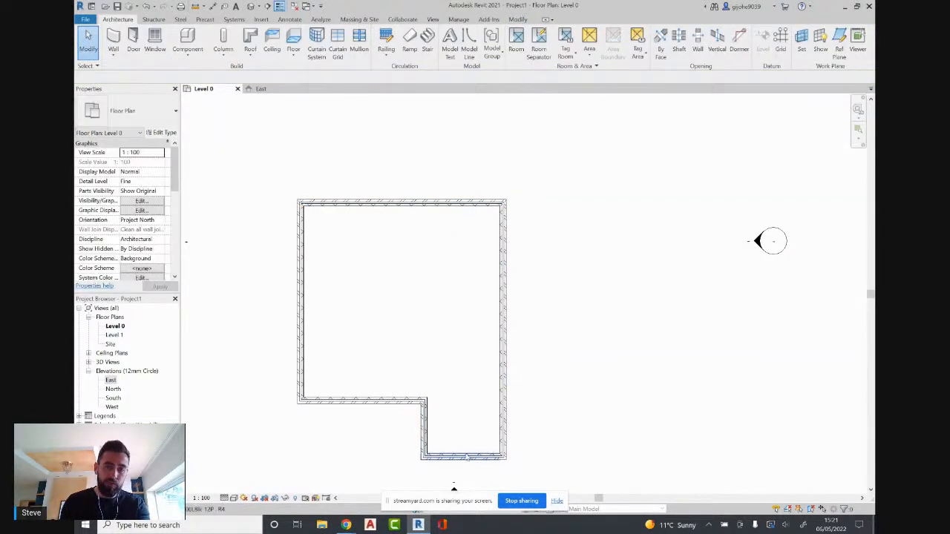
Set the distance from the bottom wall to the horizontal notch wall to 1100 mm.
left_click(467, 458)
middle_click_drag(476, 382, 490, 323)
scroll(412, 373, "up", 2)
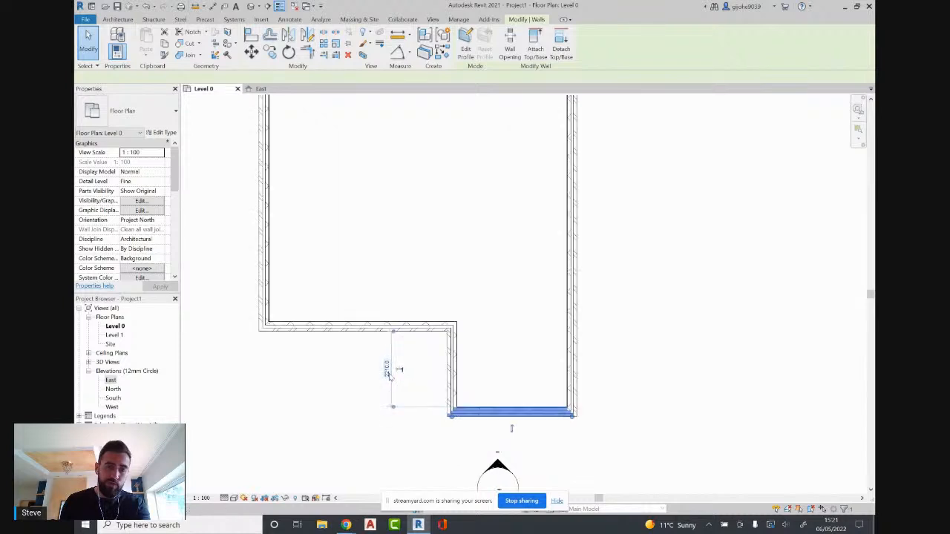
left_click(390, 373)
key("Return")
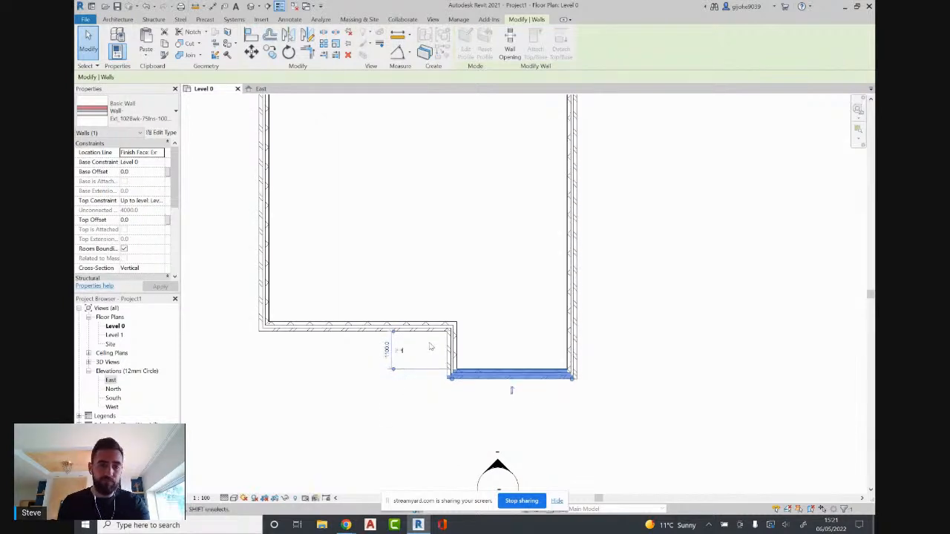
Set the distance between the short vertical notch wall and the building's left wall to 2350 mm.
left_click(450, 347)
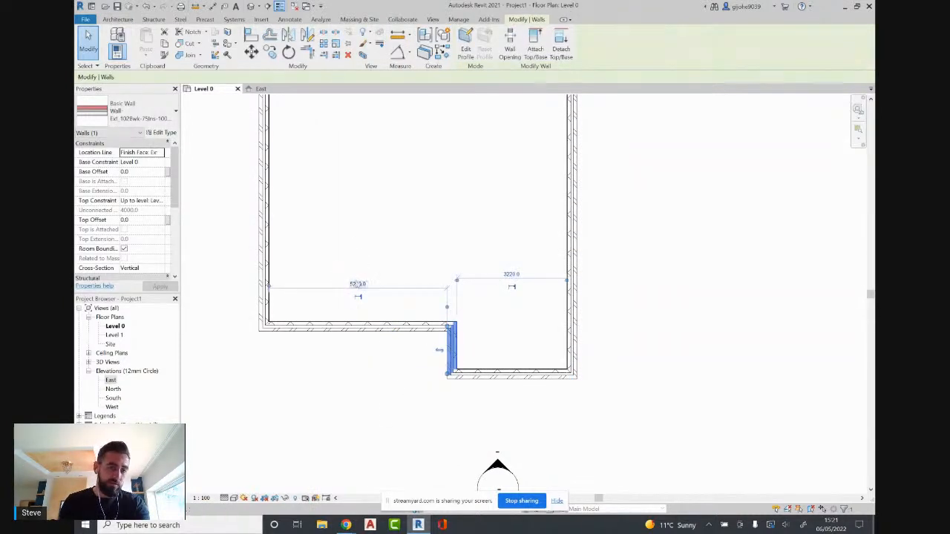
left_click(358, 285)
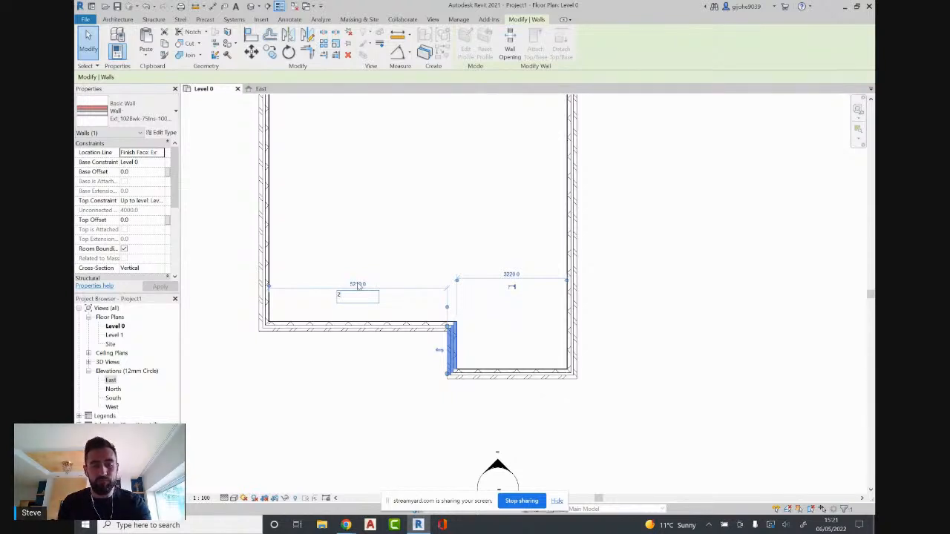
type("2350")
key("Return")
scroll(430, 331, "down", 1)
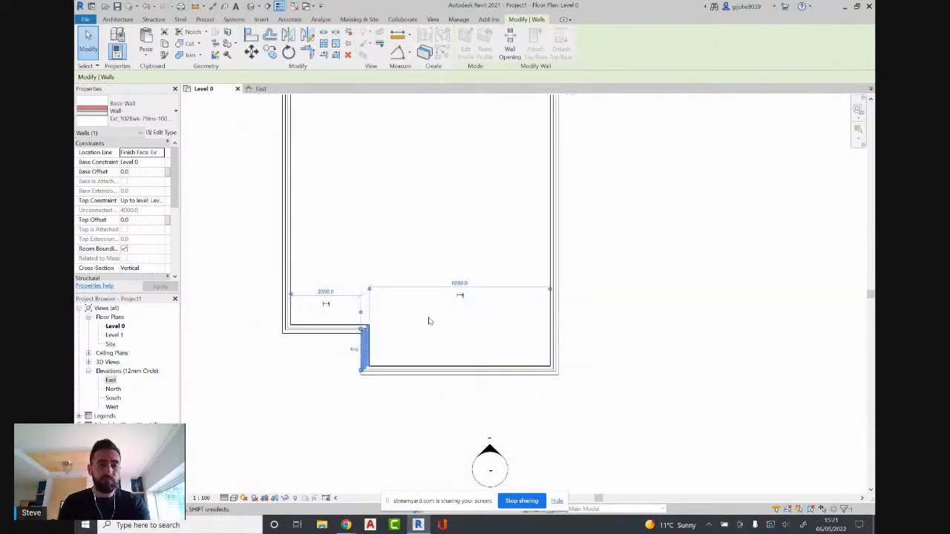
Try flipping the orientation of the short vertical notch wall.
middle_click_drag(429, 320, 379, 332)
scroll(380, 332, "up", 1)
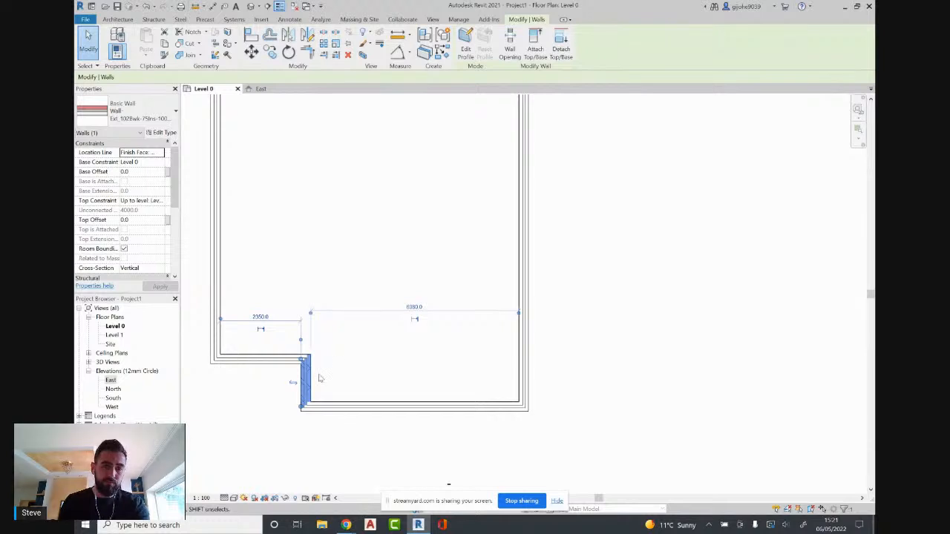
left_click(294, 382)
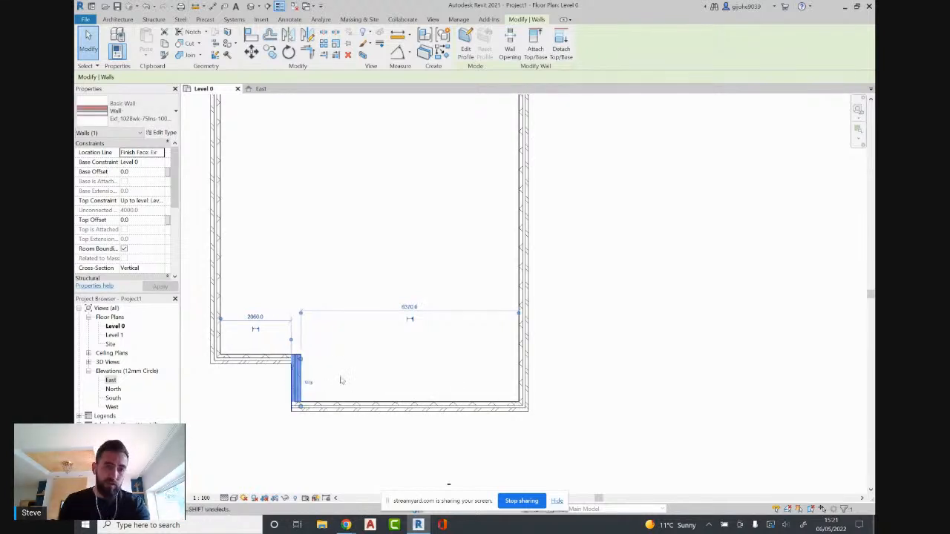
left_click(307, 374)
Move the short vertical notch wall freehand to about 3690 mm from the building's left wall and deselect it.
left_click(297, 382)
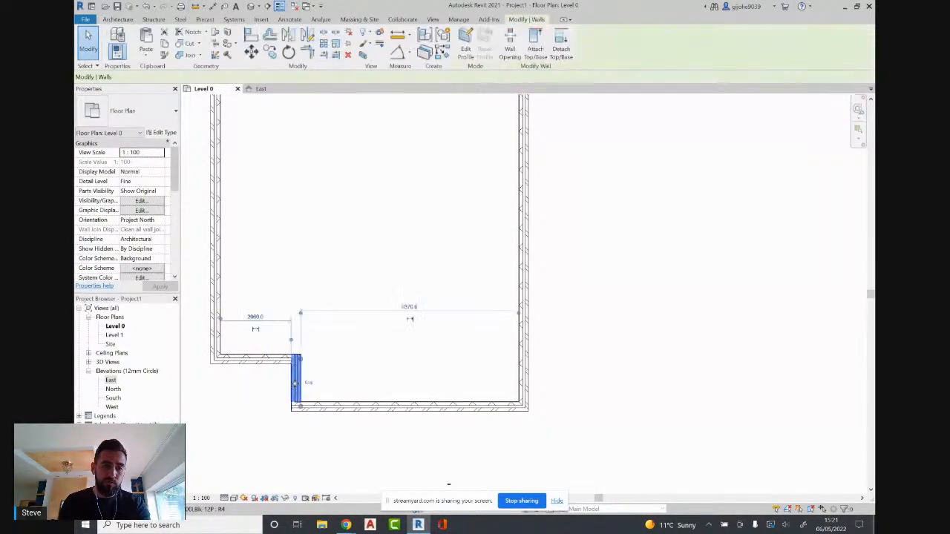
left_click_drag(296, 382, 372, 390)
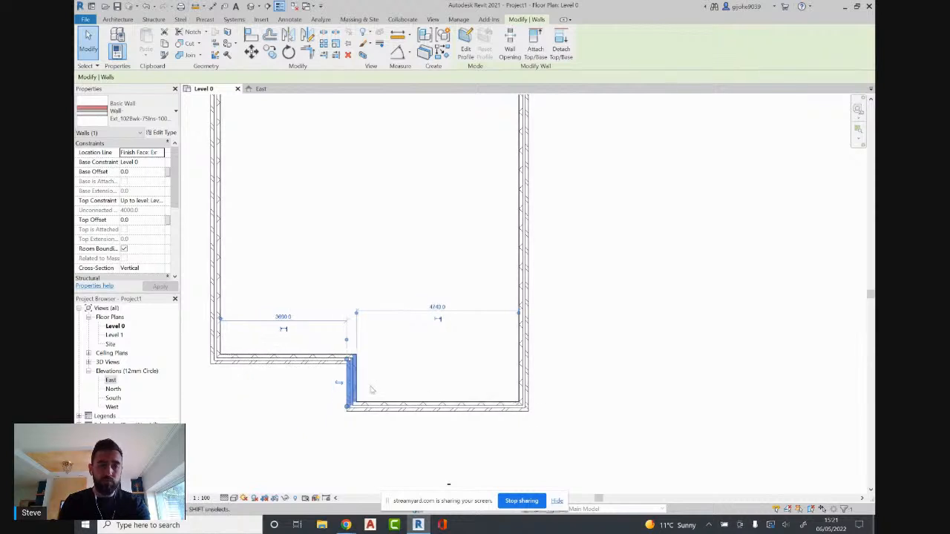
left_click(424, 352)
scroll(425, 349, "down", 2)
middle_click_drag(422, 344, 420, 359)
middle_click_drag(312, 308, 411, 314)
scroll(428, 314, "up", 1)
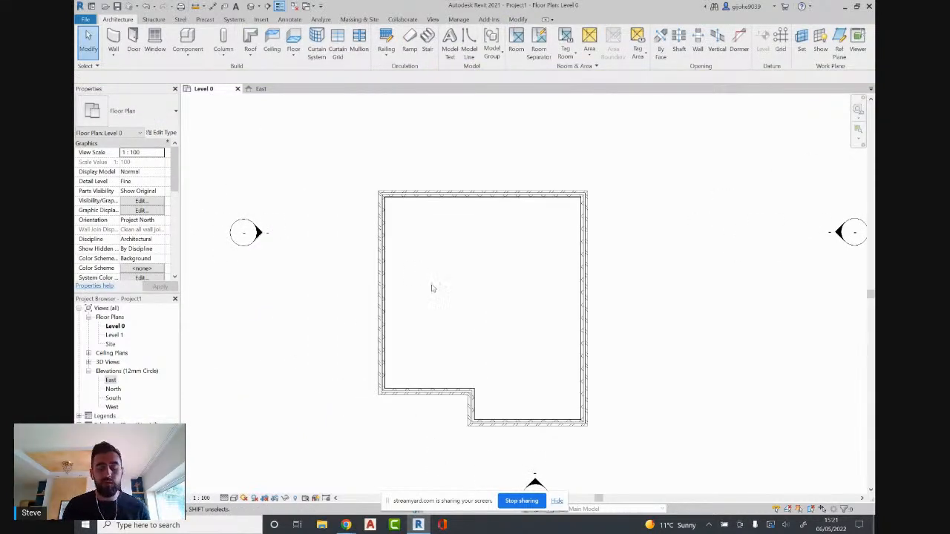
scroll(423, 249, "up", 2)
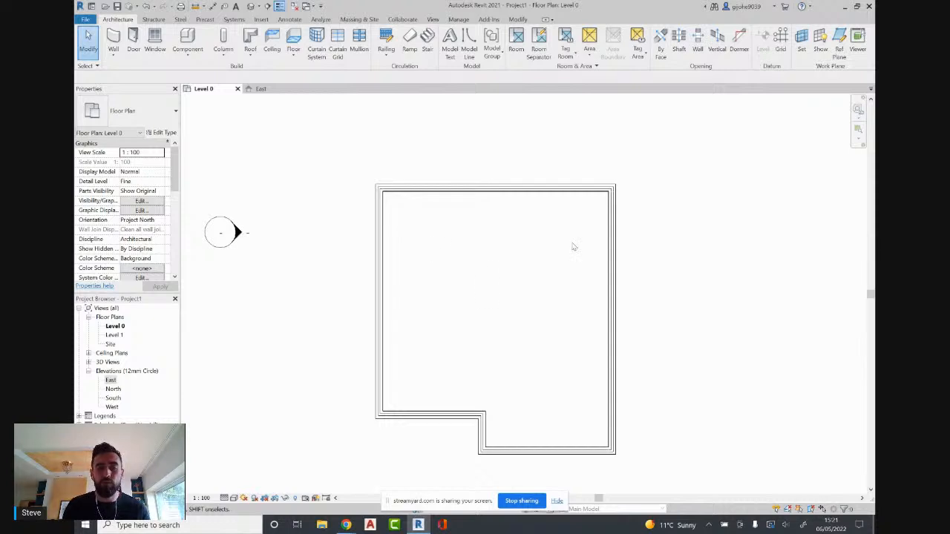
Narrow the building by entering a smaller distance between its left and right external walls.
left_click(611, 249)
scroll(536, 219, "down", 1)
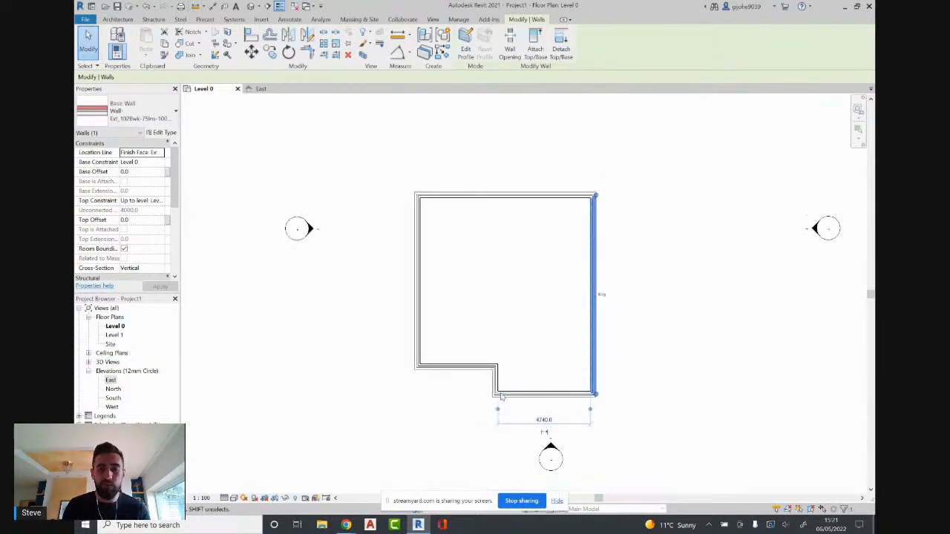
left_click_drag(399, 357, 415, 335)
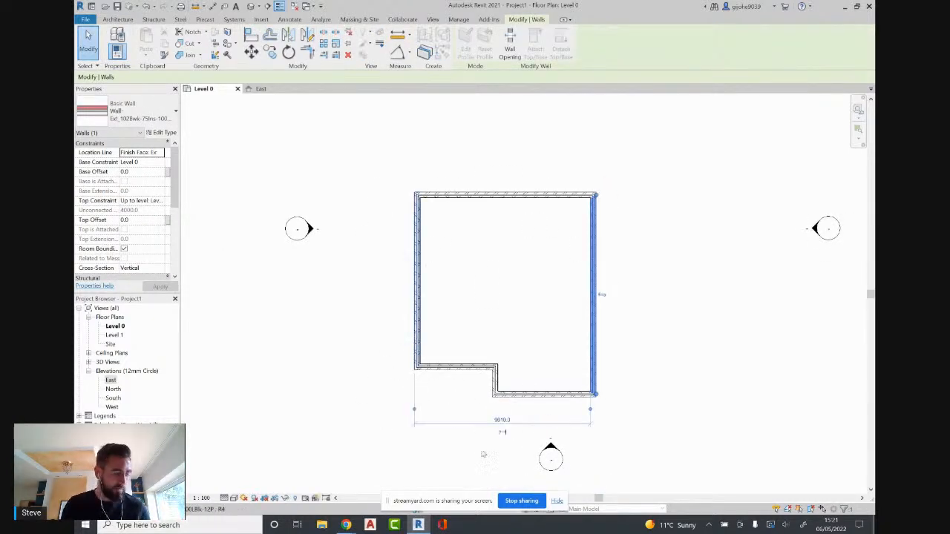
left_click(500, 422)
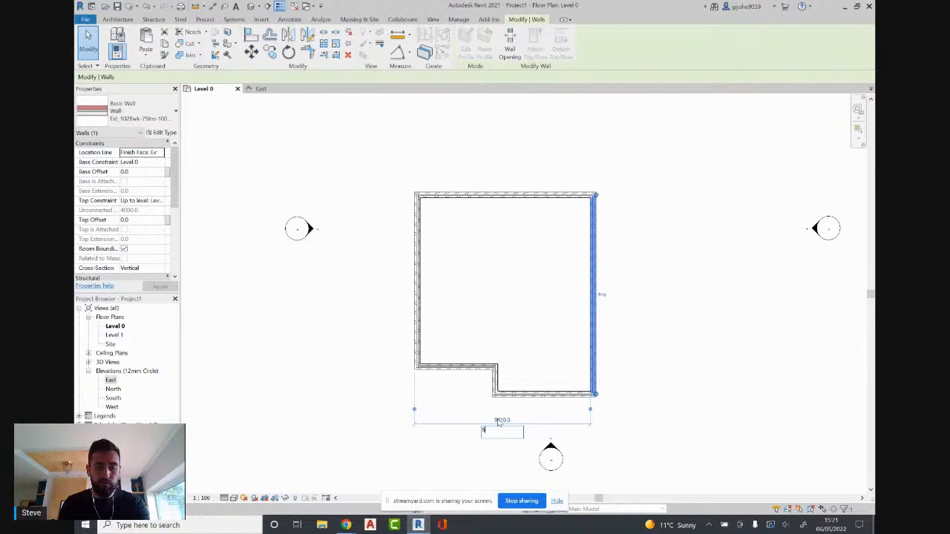
key("Return")
key("Escape")
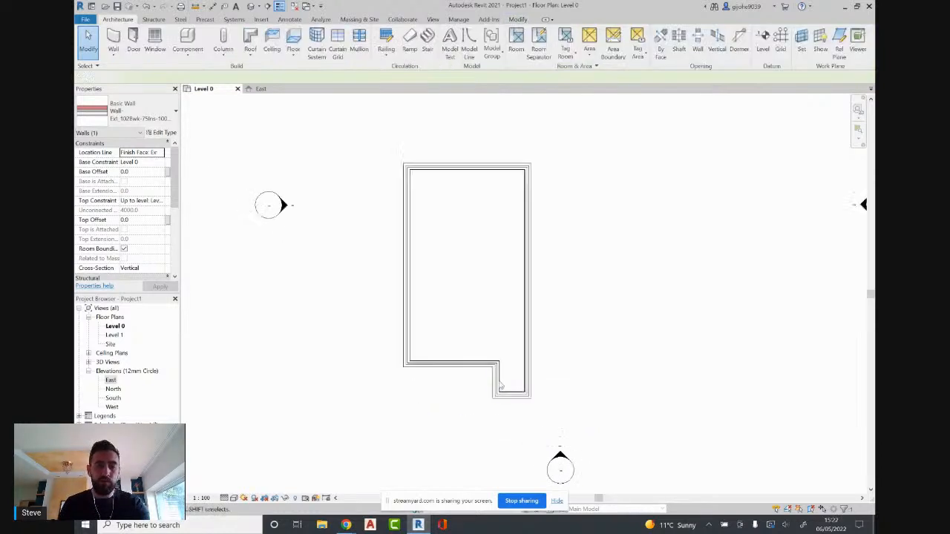
scroll(481, 354, "up", 2)
left_click(496, 377)
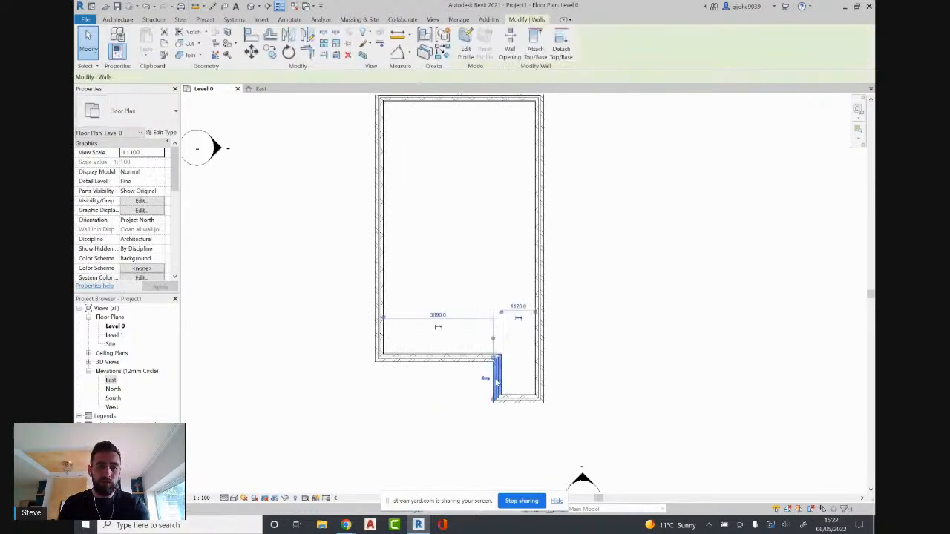
left_click(519, 305)
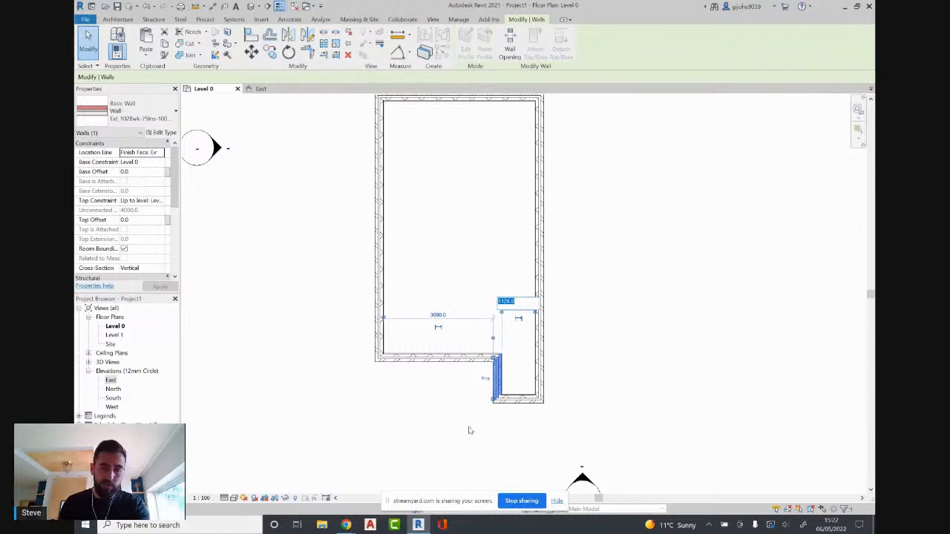
left_click(465, 386)
left_click(465, 386)
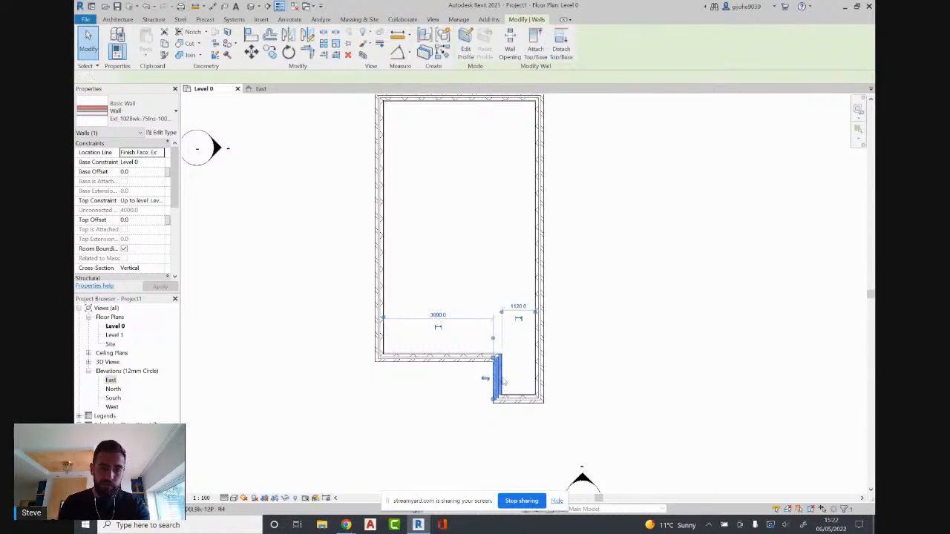
Move the short vertical notch wall freehand closer to the building's left wall and deselect it.
left_click(500, 381)
scroll(499, 380, "up", 2)
left_click_drag(498, 378, 435, 377)
left_click(418, 422)
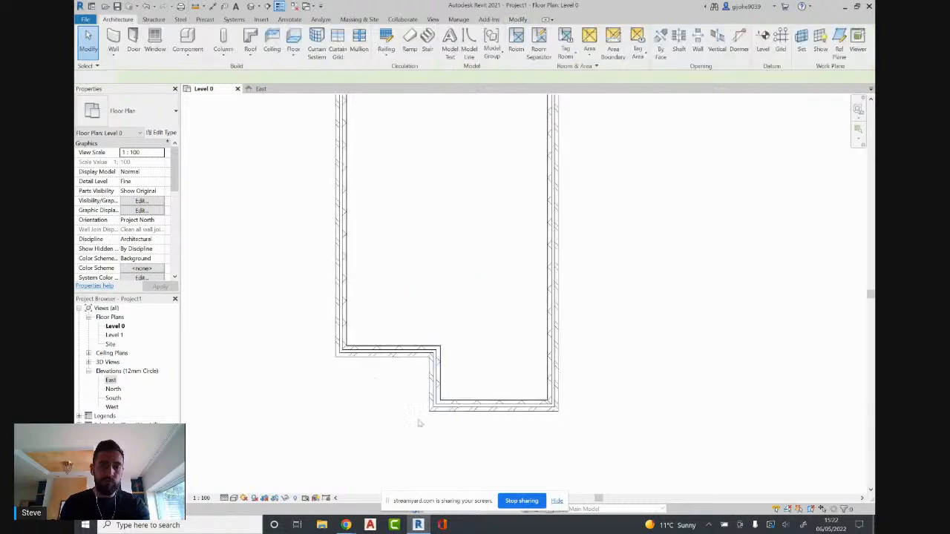
scroll(417, 386, "down", 1)
scroll(417, 387, "down", 1)
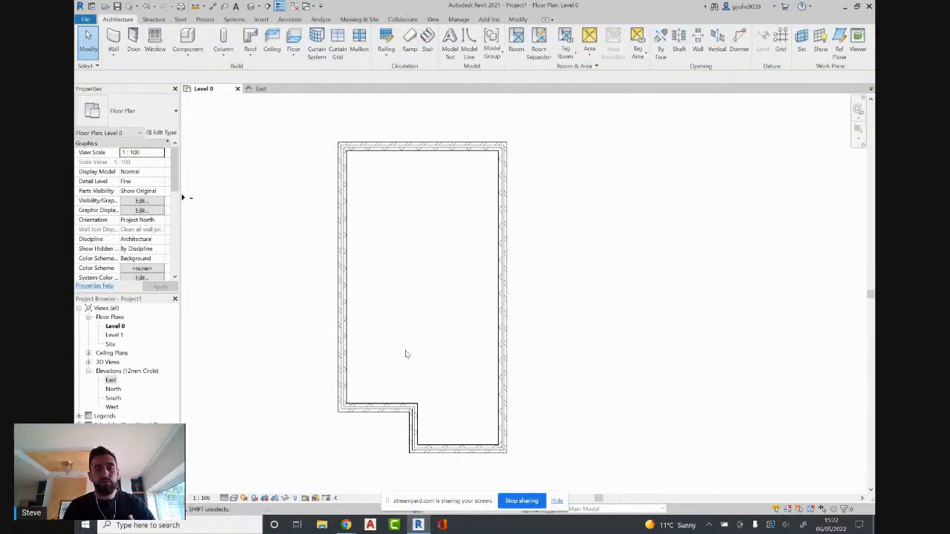
Start placing a wall with the internal wall type Wall-Int_12P-100Blk-12P.
left_click(113, 39)
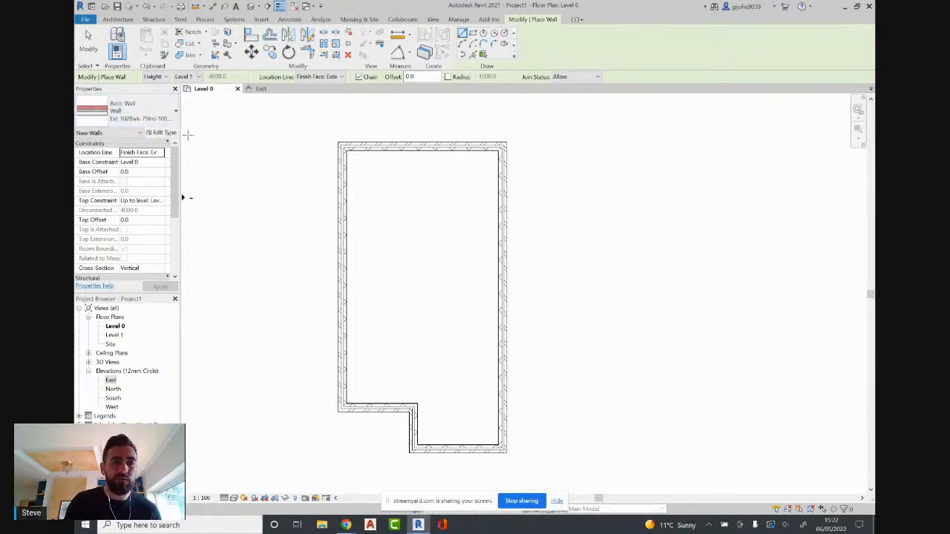
left_click(159, 104)
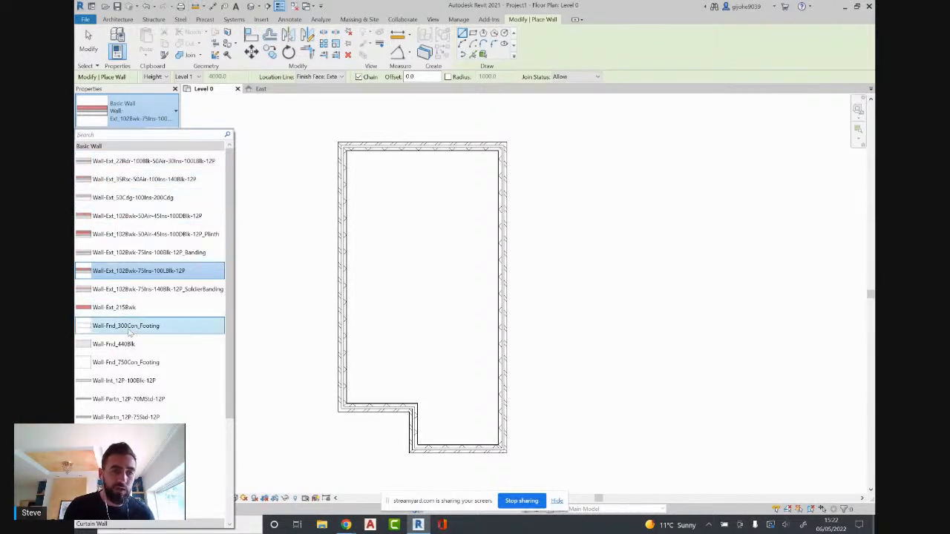
scroll(113, 334, "down", 1)
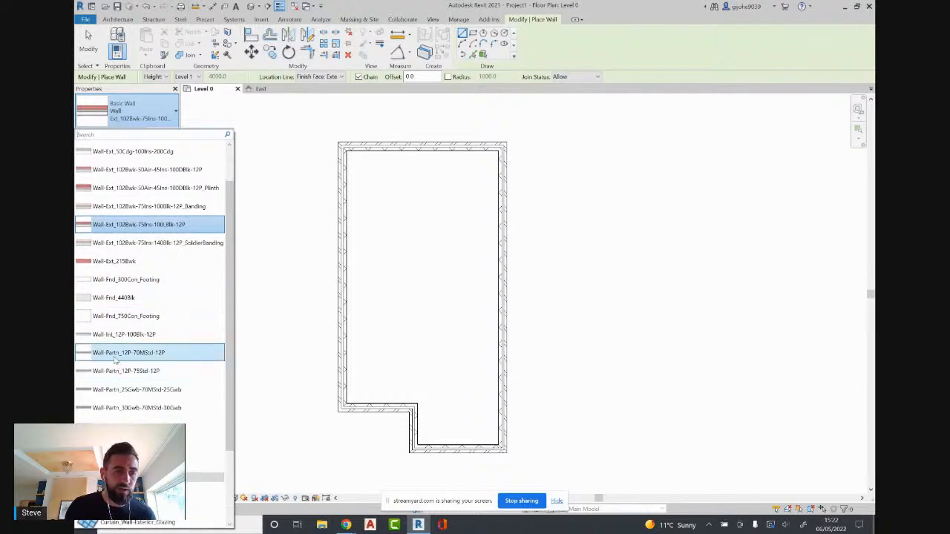
scroll(126, 371, "down", 1)
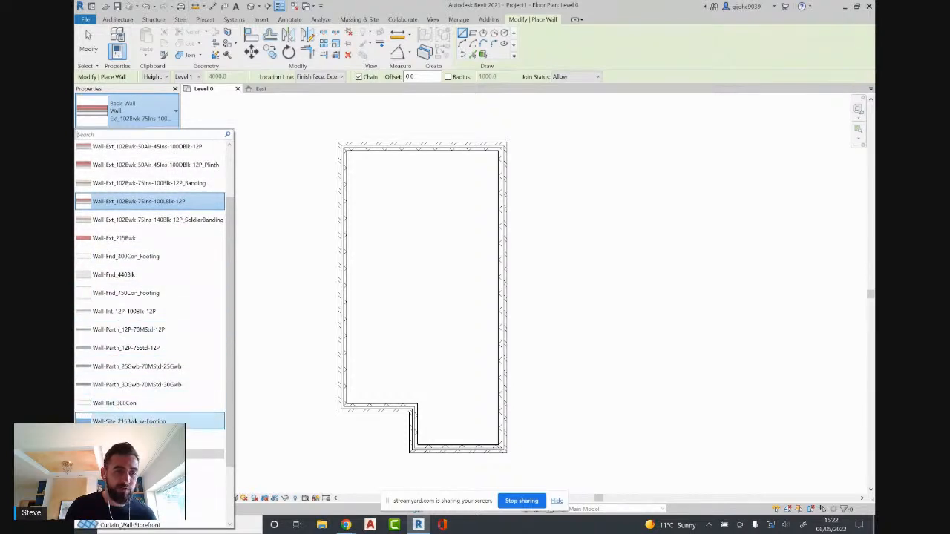
scroll(117, 416, "up", 2)
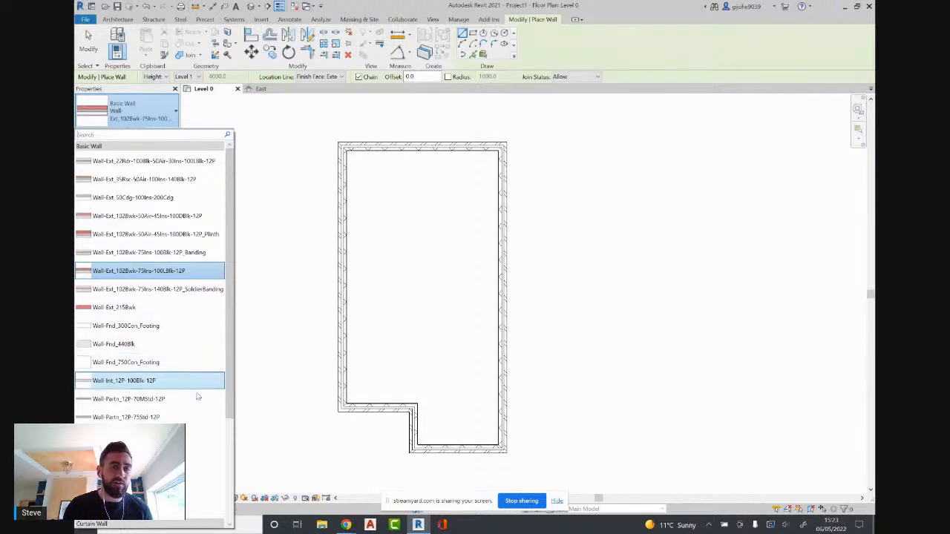
left_click(128, 381)
scroll(414, 401, "up", 2)
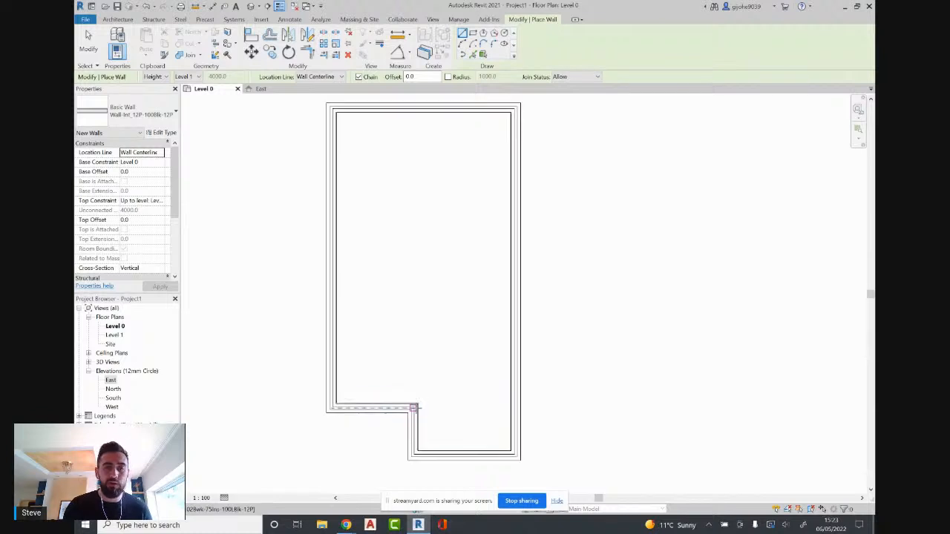
Abandon the started wall segment and set the wall's location line to Finish Face: Exterior.
left_click(418, 402)
key("Escape")
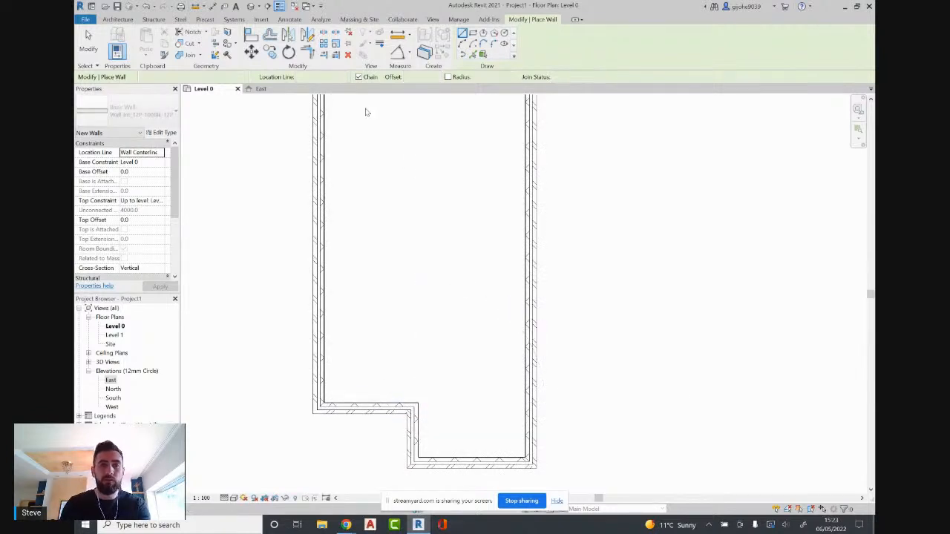
left_click(327, 78)
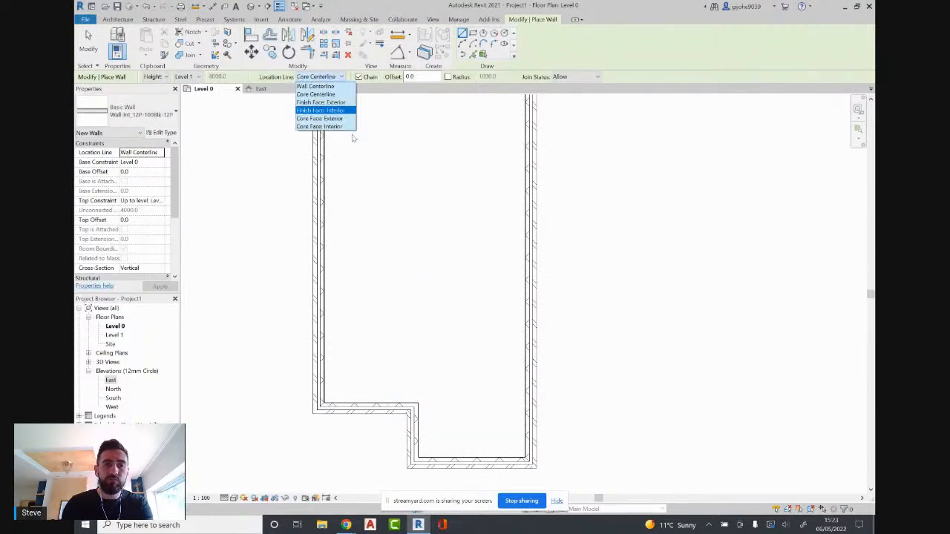
left_click(337, 104)
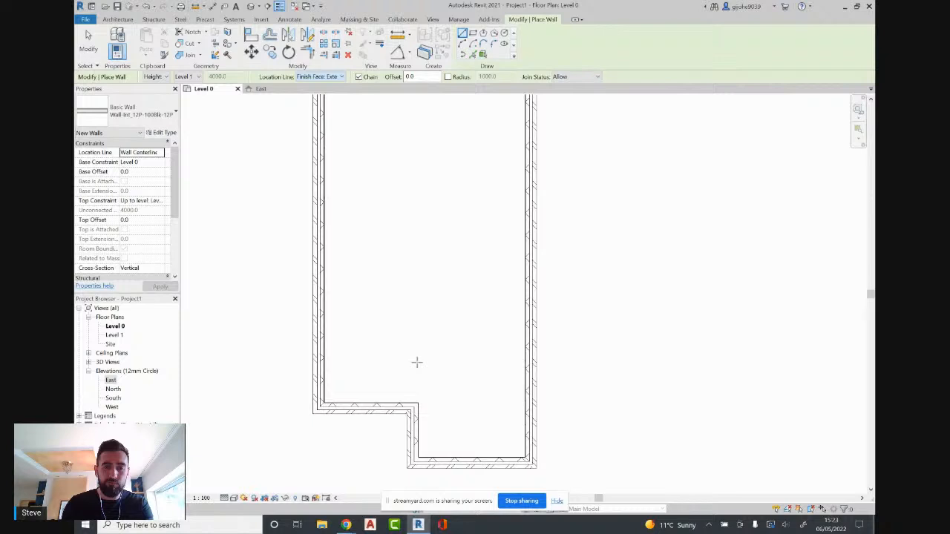
Draw a vertical internal wall about 8610 mm long from the notch's inner corner up to the building's top wall, aligned with the notch wall.
left_click(419, 402)
scroll(421, 354, "up", 3)
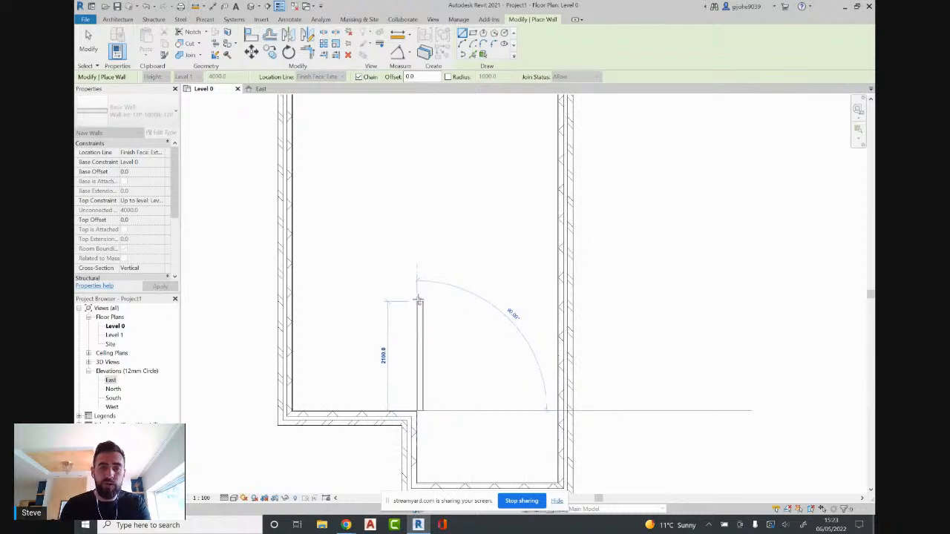
scroll(418, 300, "up", 3)
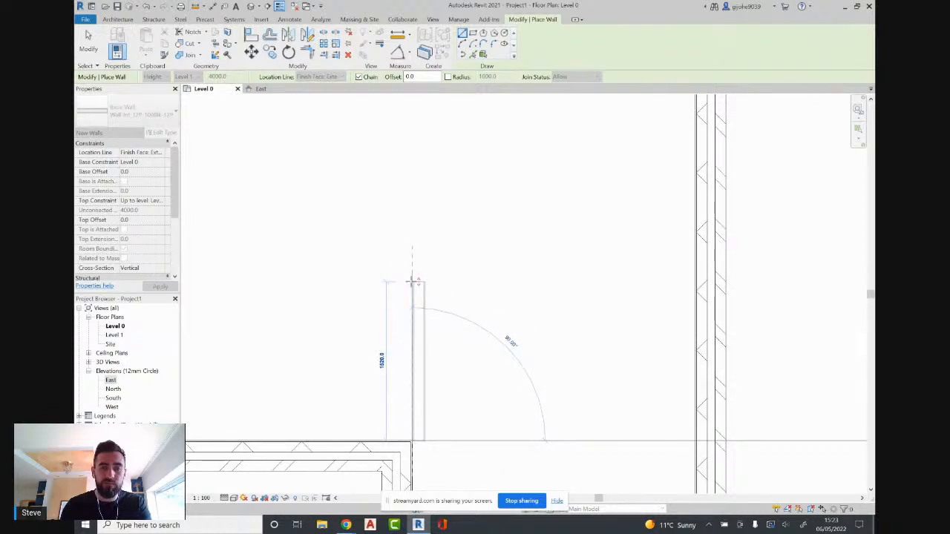
scroll(424, 327, "down", 3)
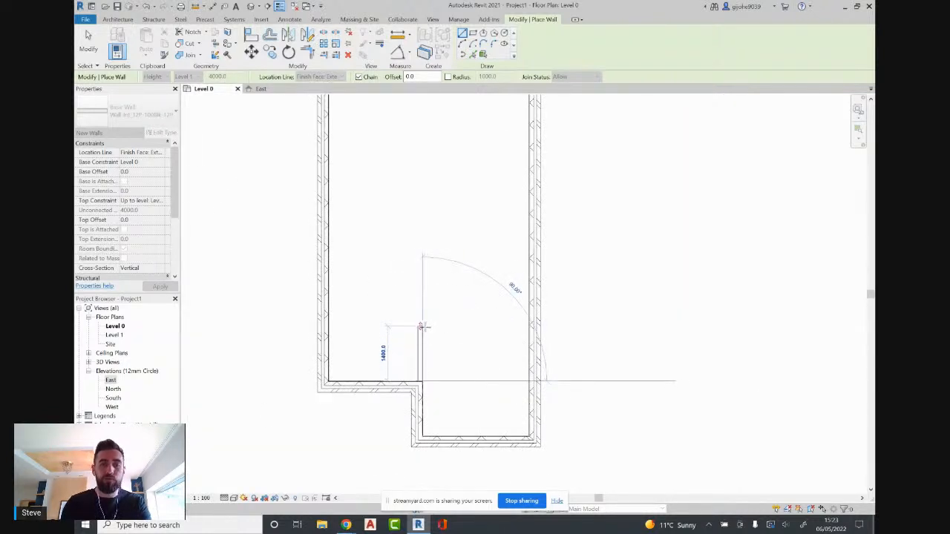
scroll(421, 327, "down", 2)
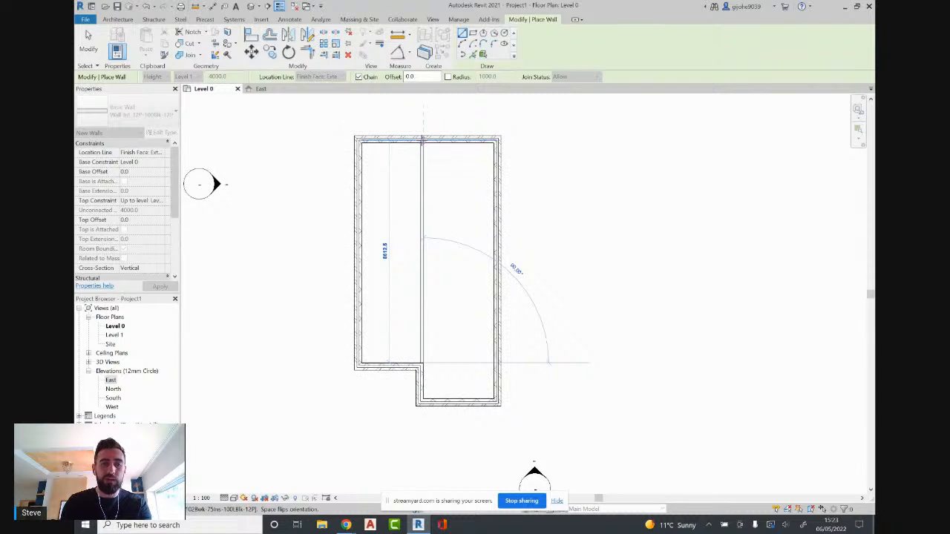
left_click(423, 141)
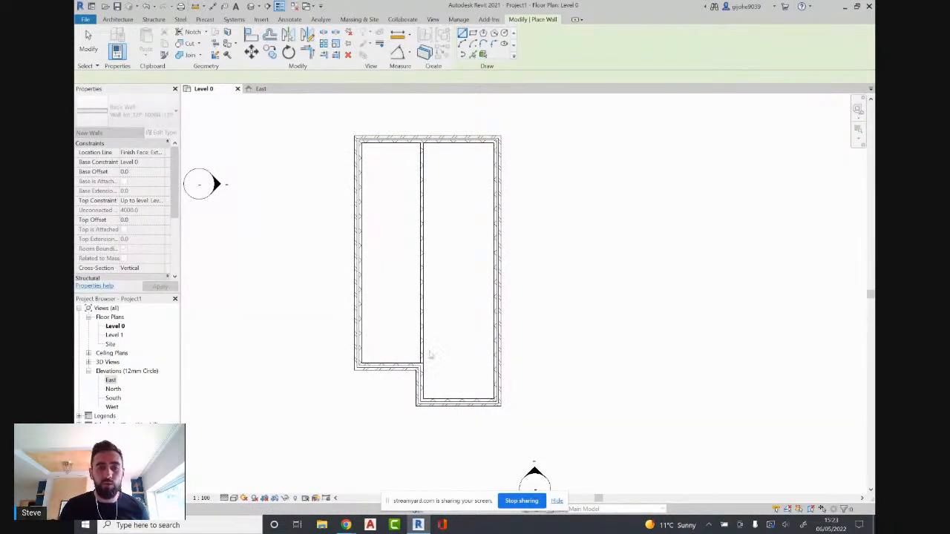
scroll(421, 364, "up", 3)
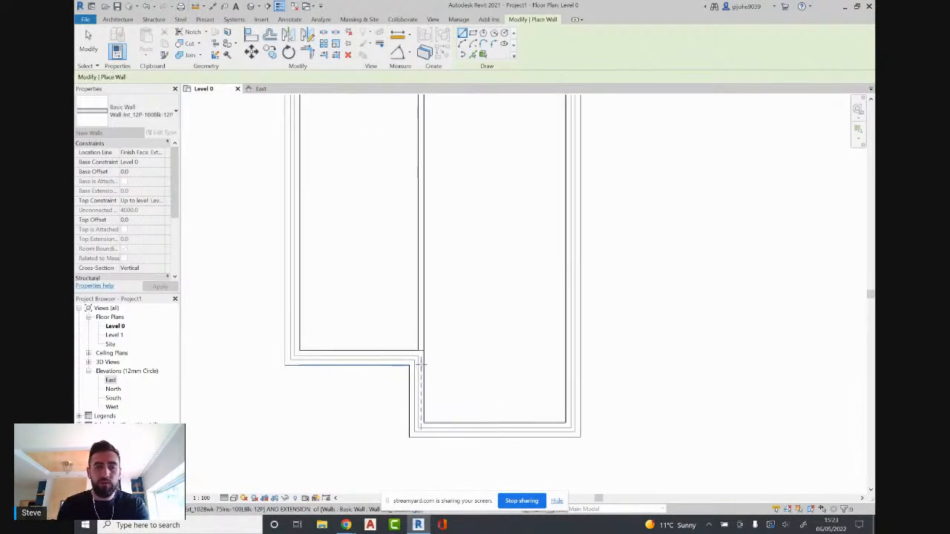
scroll(421, 364, "up", 4)
key("Escape")
key("Escape")
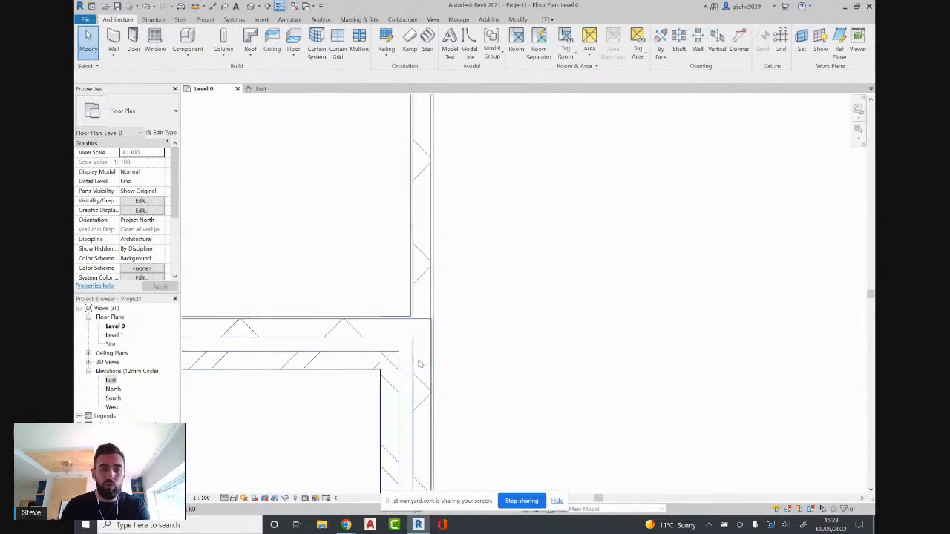
Draw a horizontal internal wall from the left to the right external wall, about 3400 mm below the top wall, crossing the vertical internal wall.
scroll(433, 372, "down", 3)
scroll(386, 331, "down", 2)
scroll(398, 424, "up", 3)
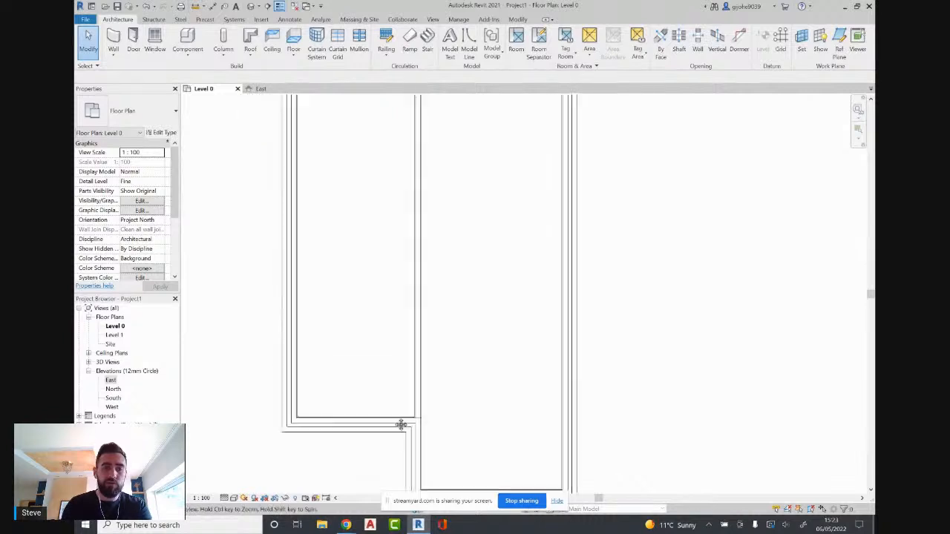
scroll(391, 386, "down", 4)
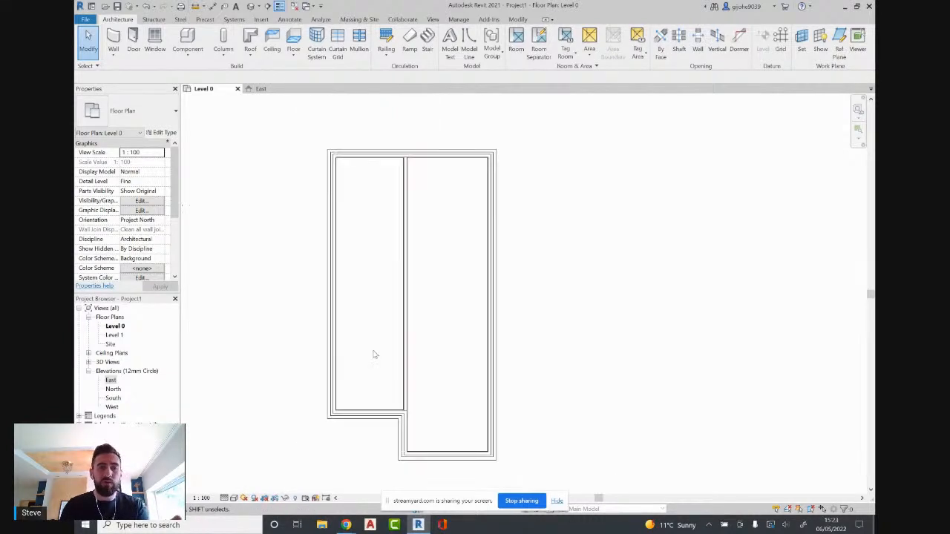
scroll(376, 312, "up", 1)
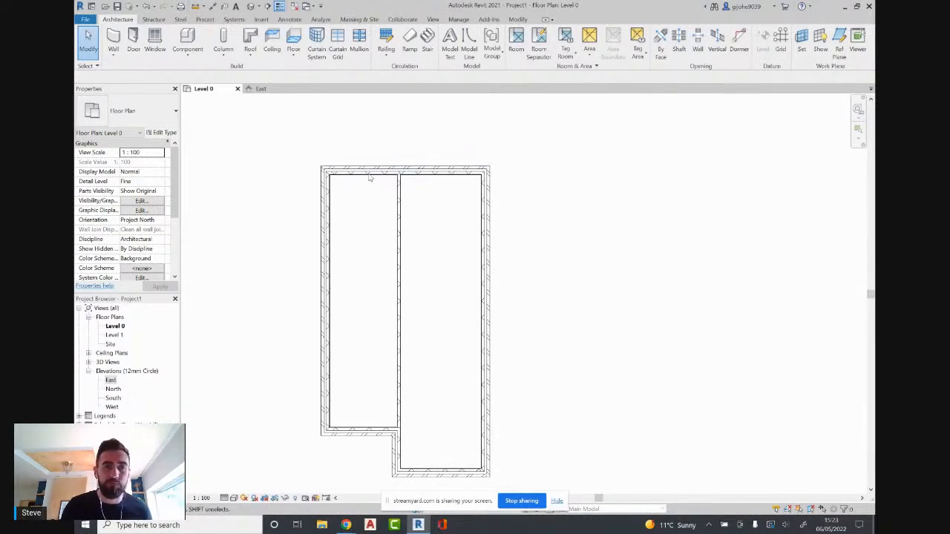
key("w")
key("a")
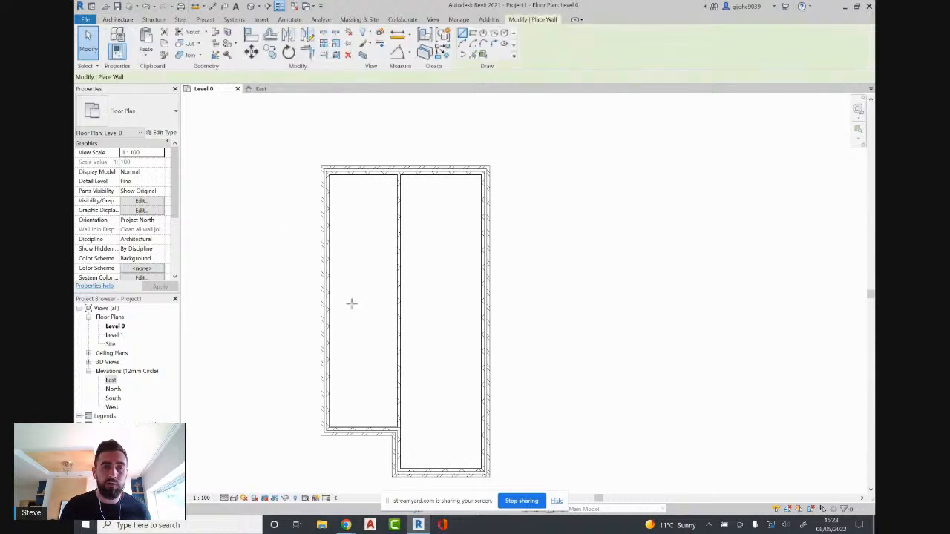
left_click(329, 277)
left_click(483, 277)
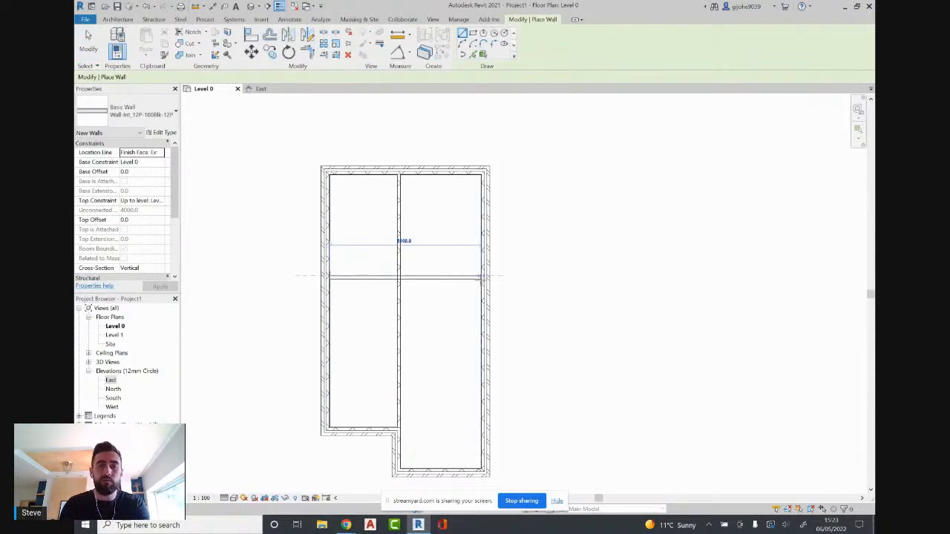
key("Escape")
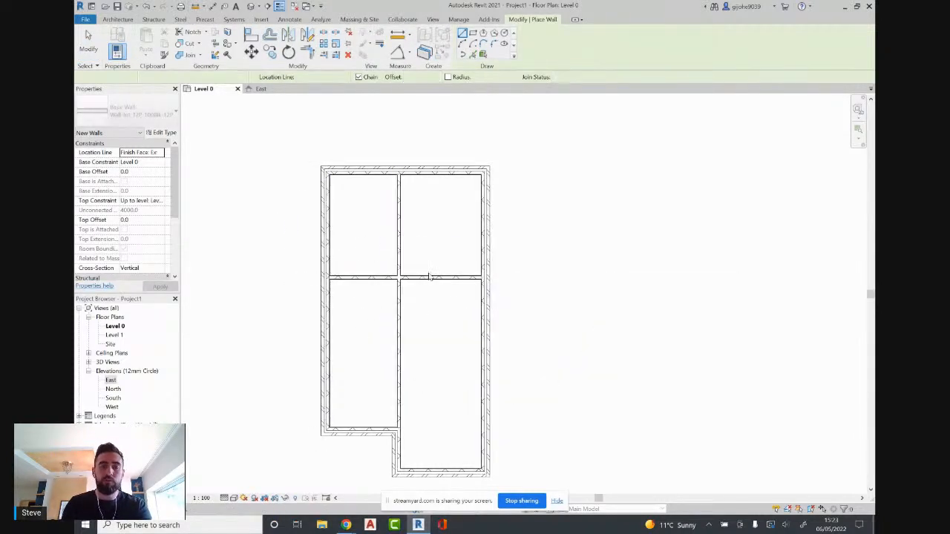
key("Escape")
Trim the two crossing internal walls into a corner, keeping the horizontal wall's left part and the vertical wall's lower part.
scroll(413, 270, "up", 1)
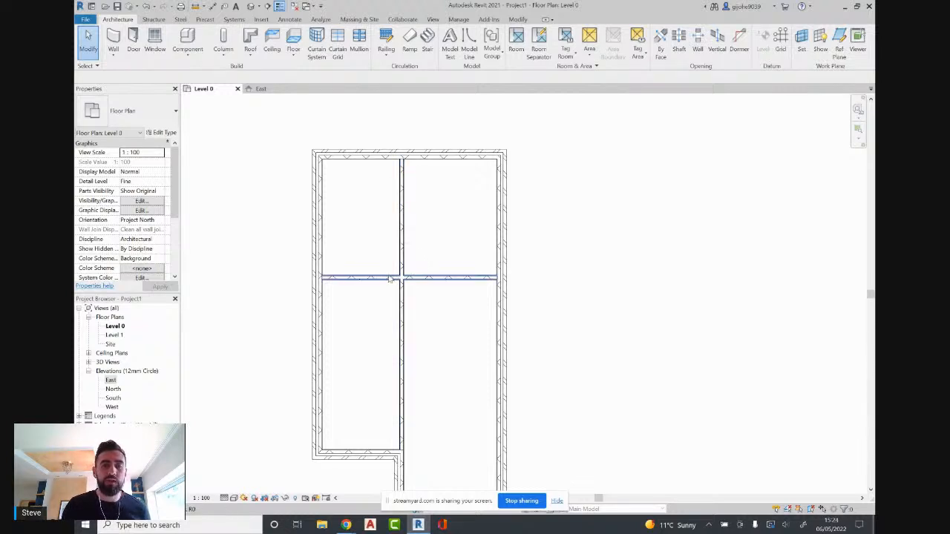
left_click(424, 278)
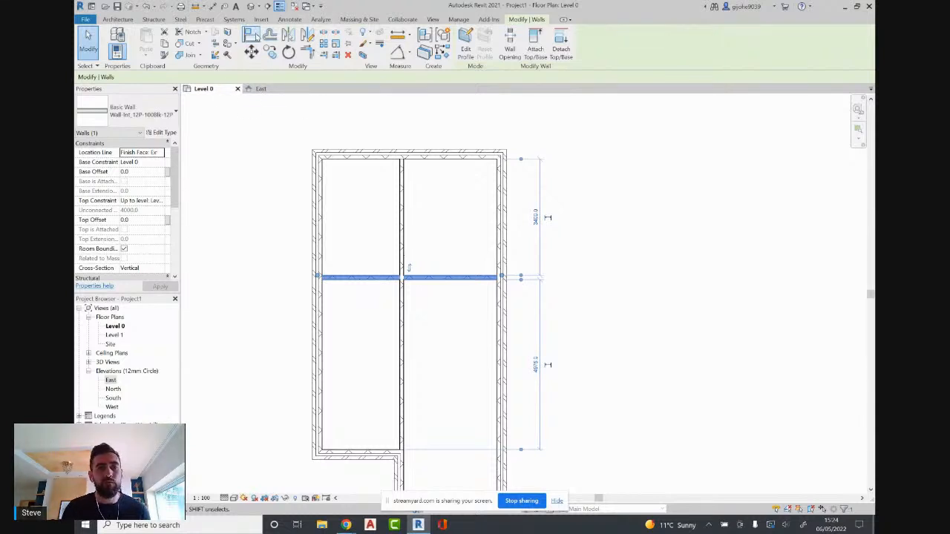
left_click(306, 52)
left_click(384, 281)
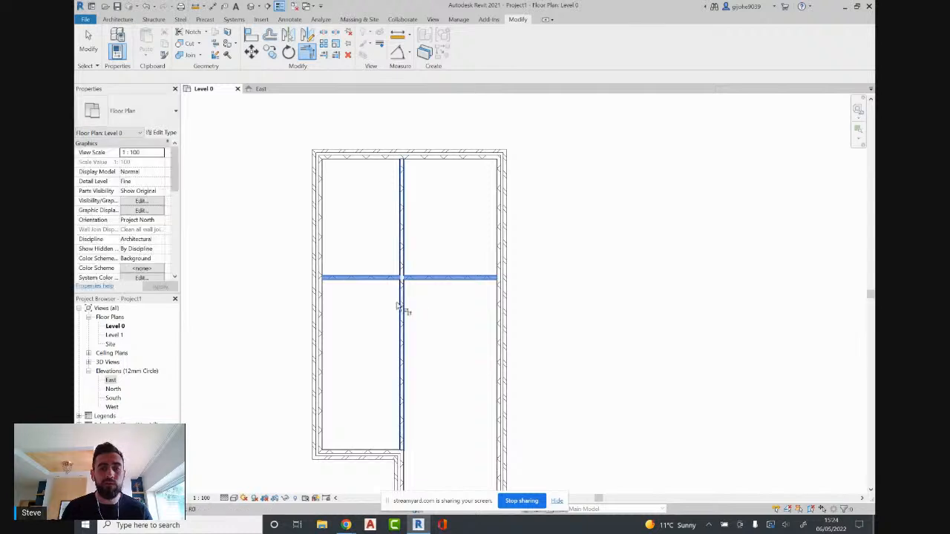
left_click(402, 311)
middle_click_drag(383, 399, 362, 345)
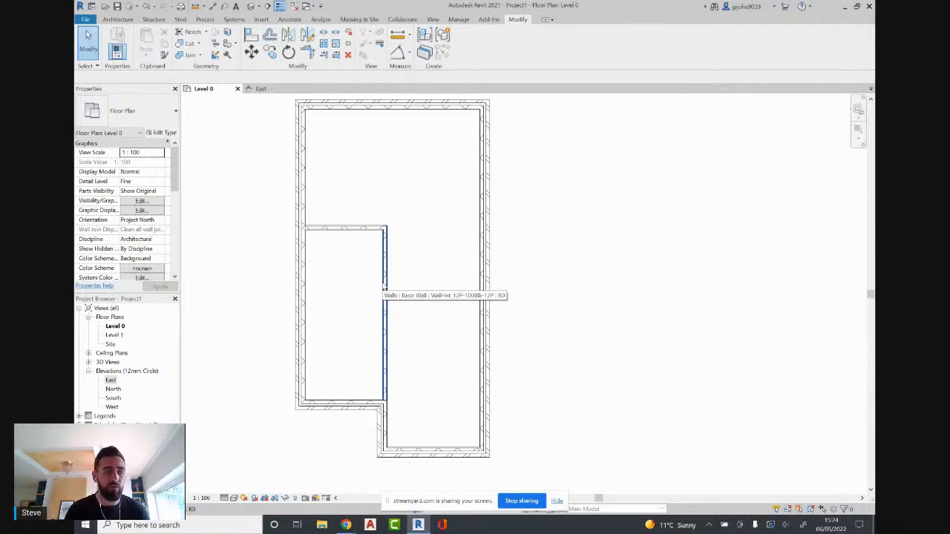
Start the Door command and review the door types already loaded in the project.
left_click(117, 20)
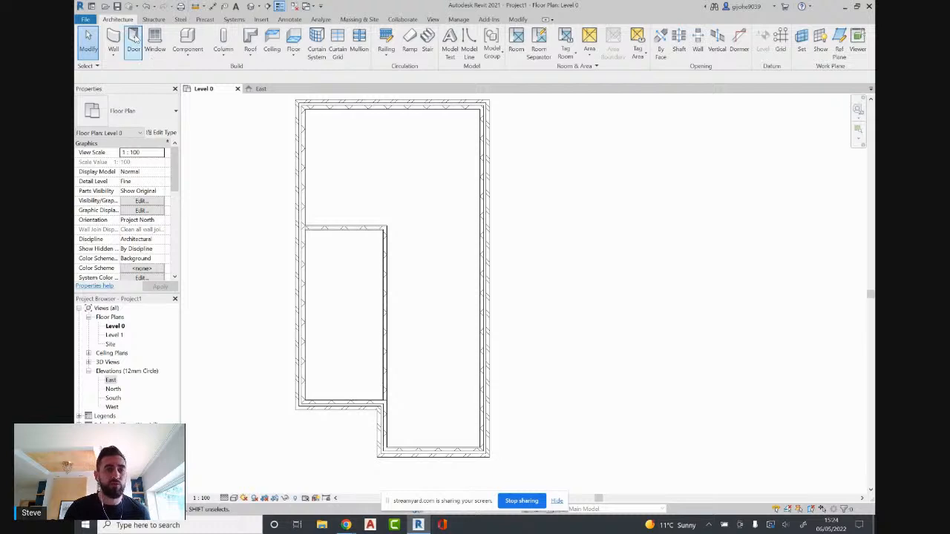
left_click(134, 39)
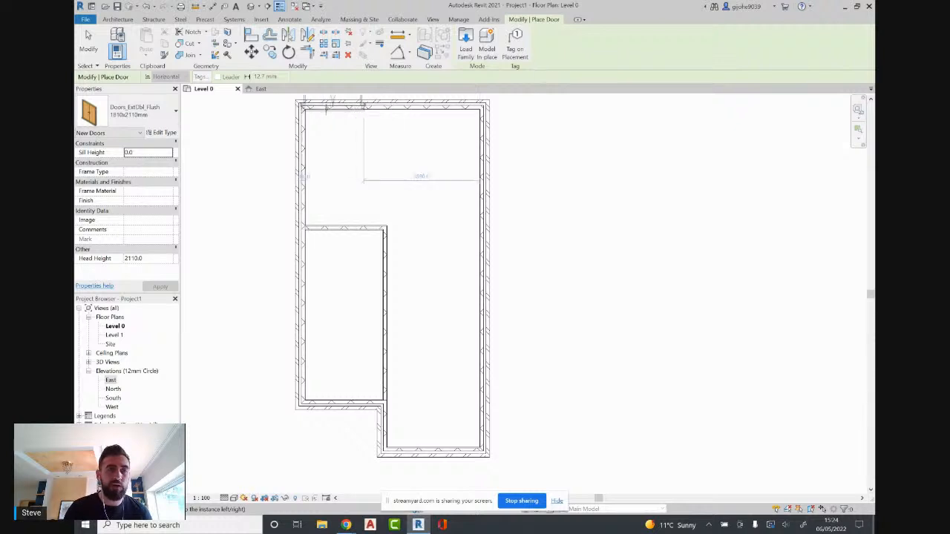
left_click(158, 111)
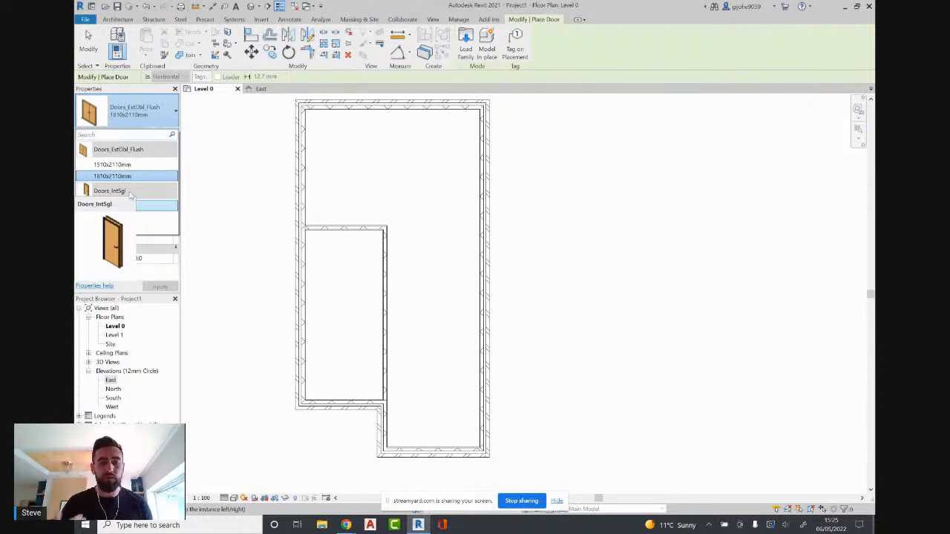
left_click(219, 175)
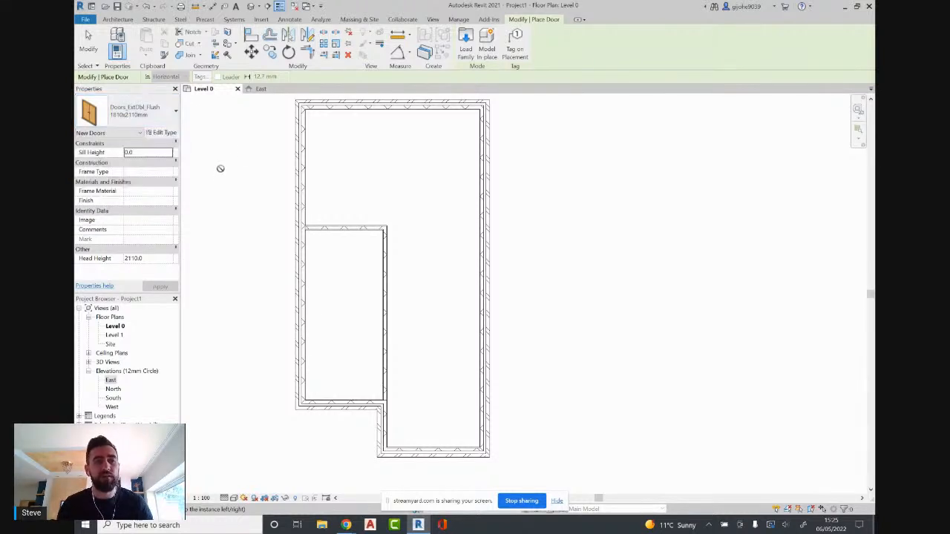
Browse the UK family library to the External Doors folder to load a door family.
left_click(467, 54)
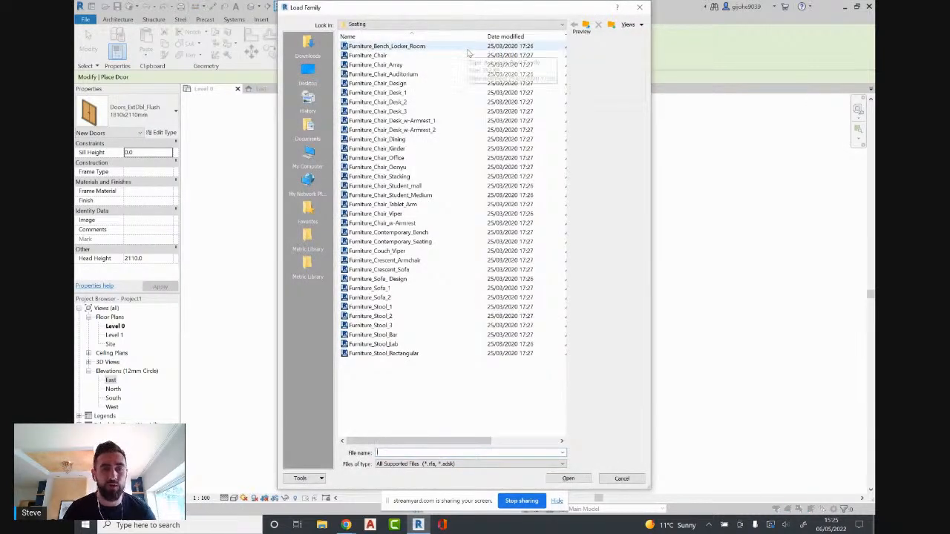
left_click(586, 25)
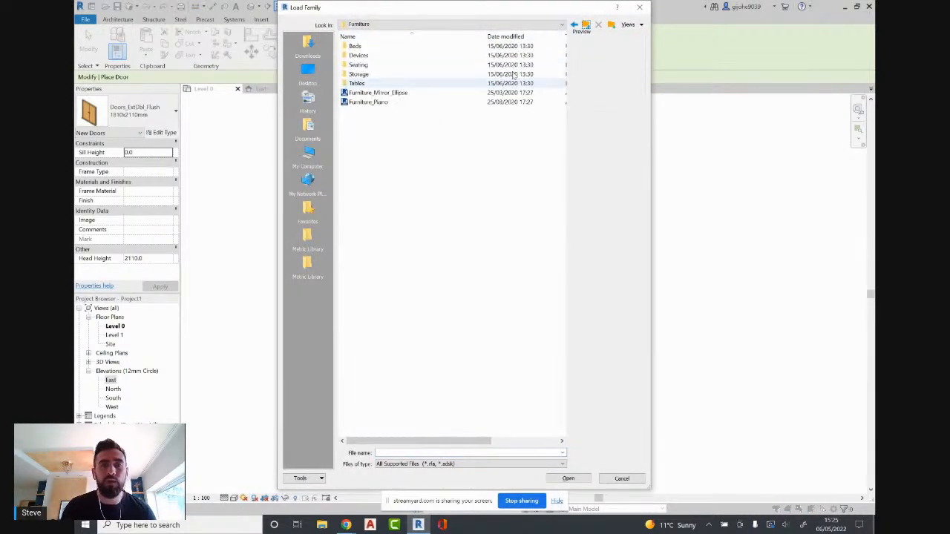
left_click(585, 25)
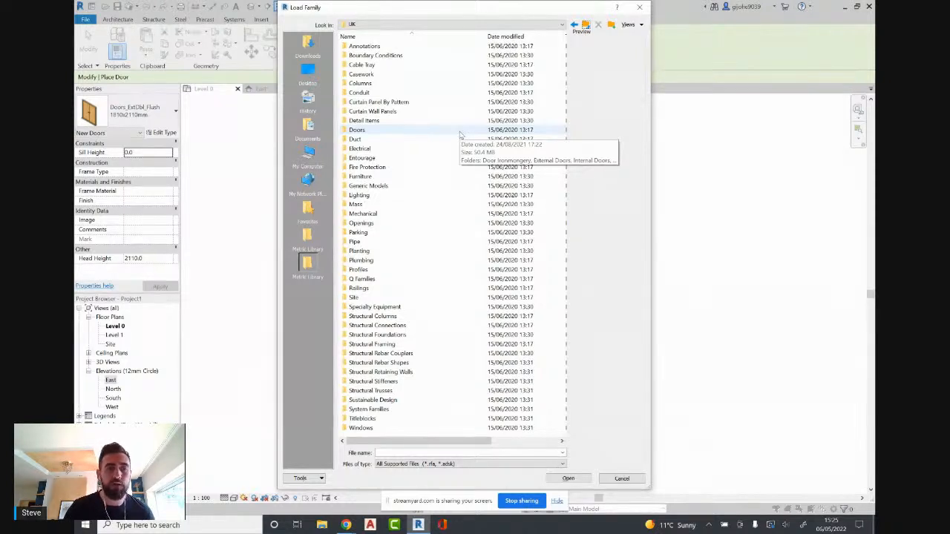
double_click(357, 130)
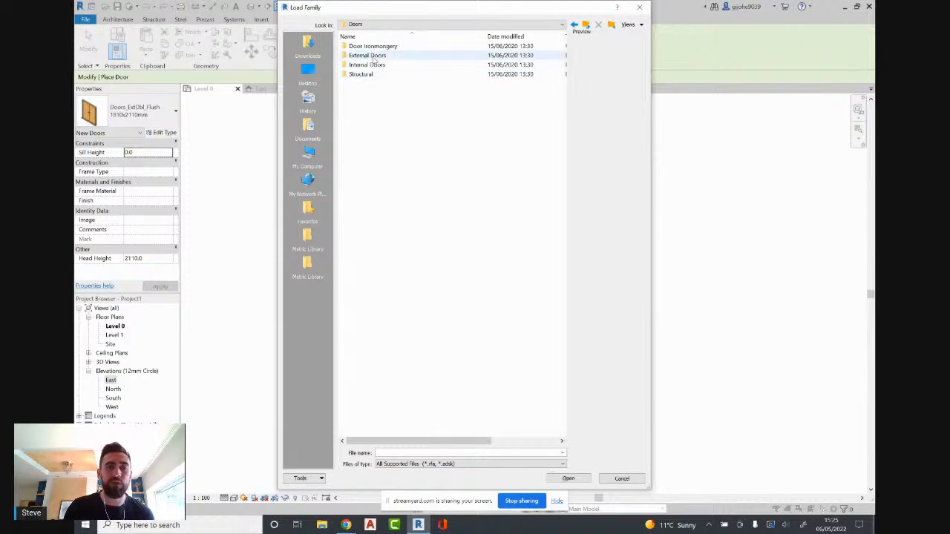
left_click(371, 56)
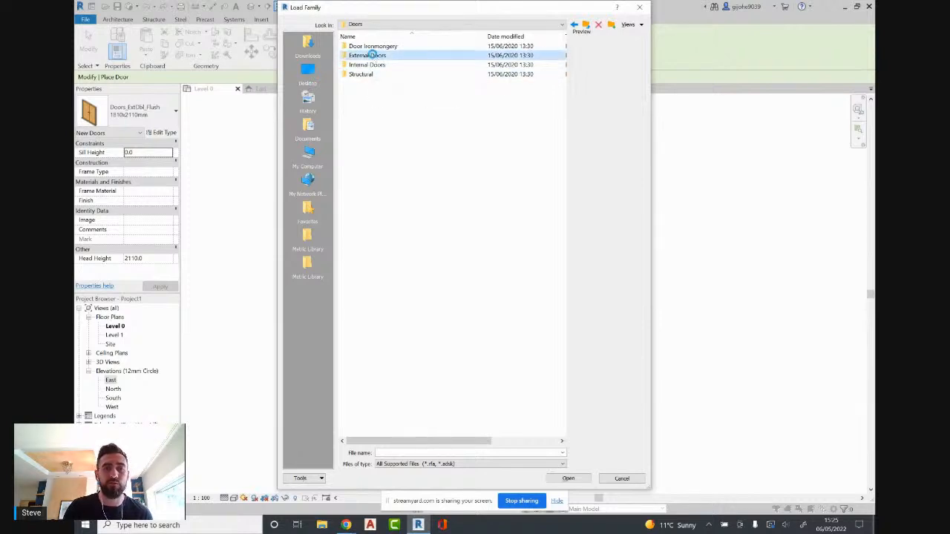
double_click(371, 56)
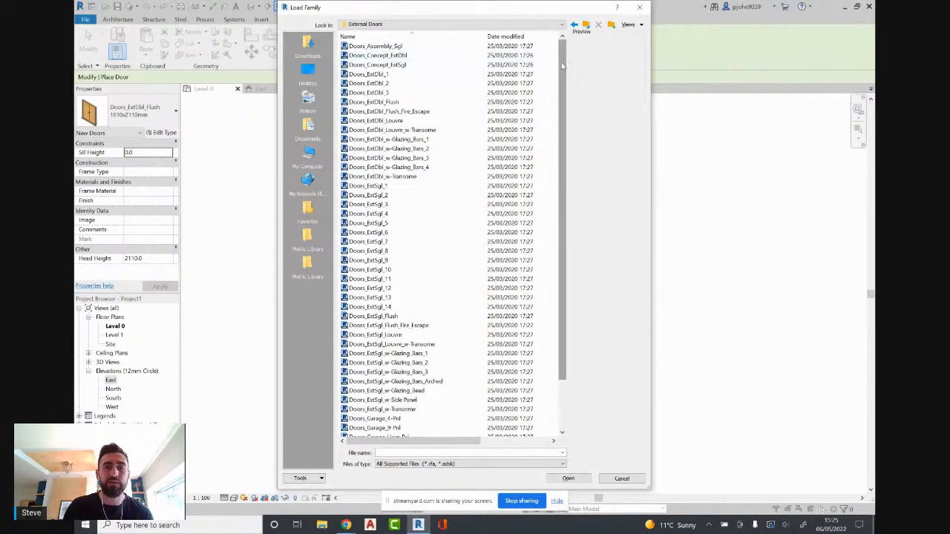
Preview a few external door families and load Doors_ExtSgl_2 into the project.
mouse_move(562, 66)
left_mouse_down()
mouse_move(562, 152)
mouse_move(565, 61)
left_mouse_up()
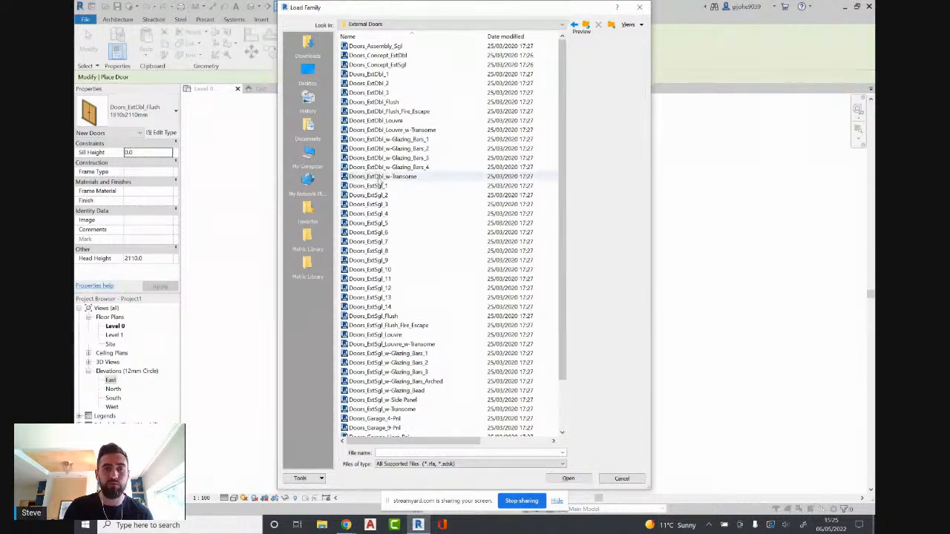
left_click(378, 179)
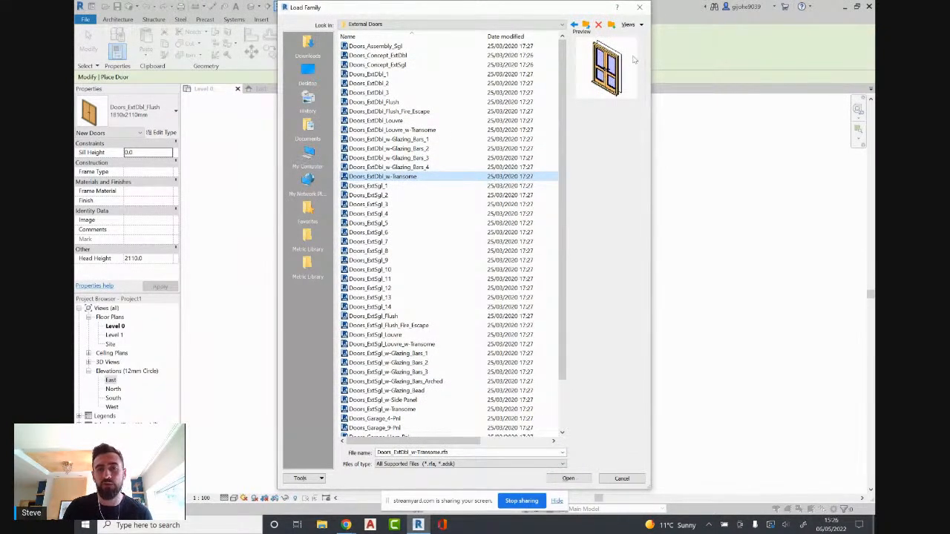
left_click(376, 186)
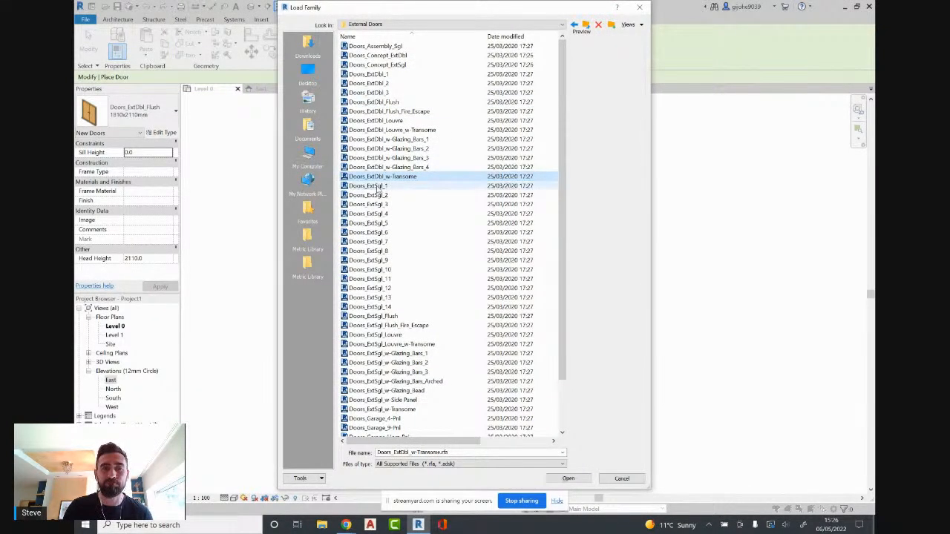
left_click(378, 195)
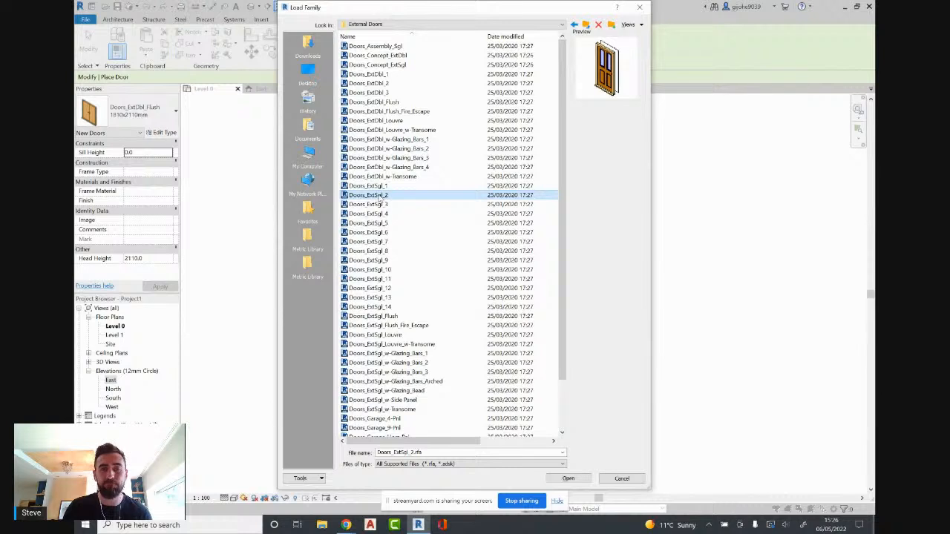
left_click(568, 479)
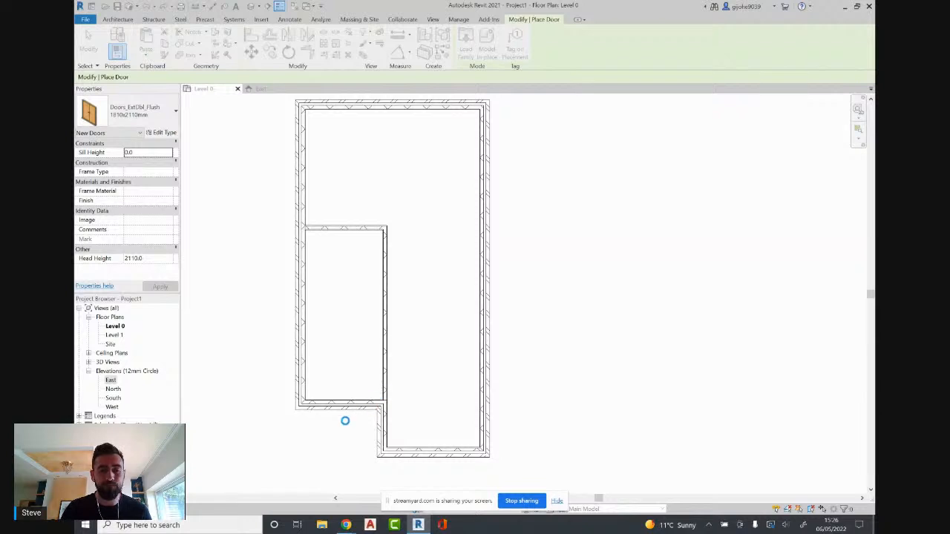
Place a 910x2110mm Doors_ExtSgl_2 door in the short wall beside the notch, opening inward, hinged towards the notch, about 200 mm from its corner.
scroll(345, 423, "up", 1)
scroll(345, 422, "up", 3)
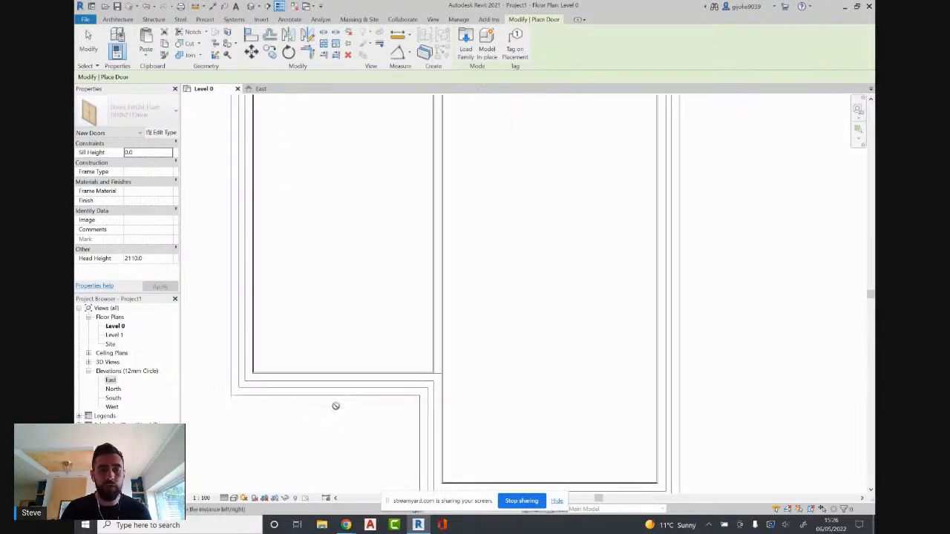
middle_click_drag(333, 409, 438, 379)
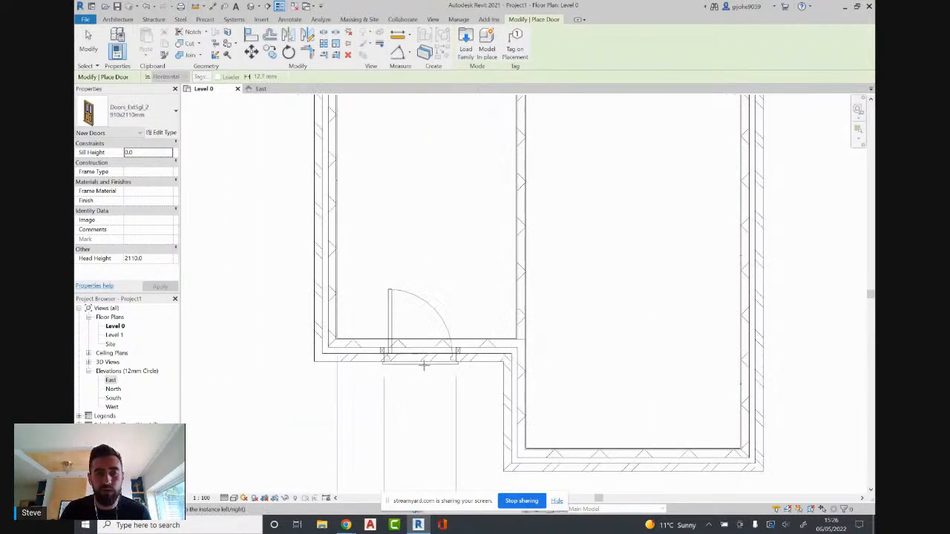
scroll(434, 353, "down", 1)
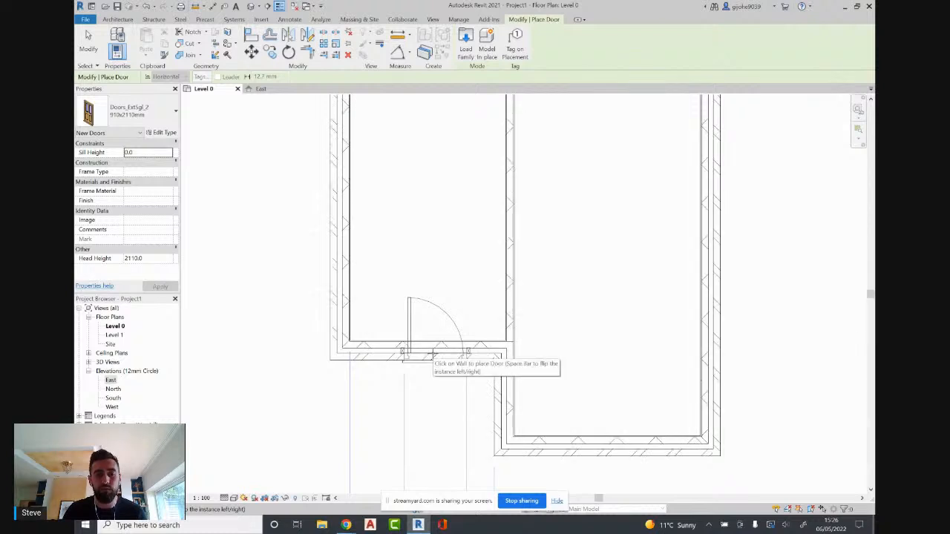
scroll(435, 353, "down", 3)
scroll(430, 353, "up", 2)
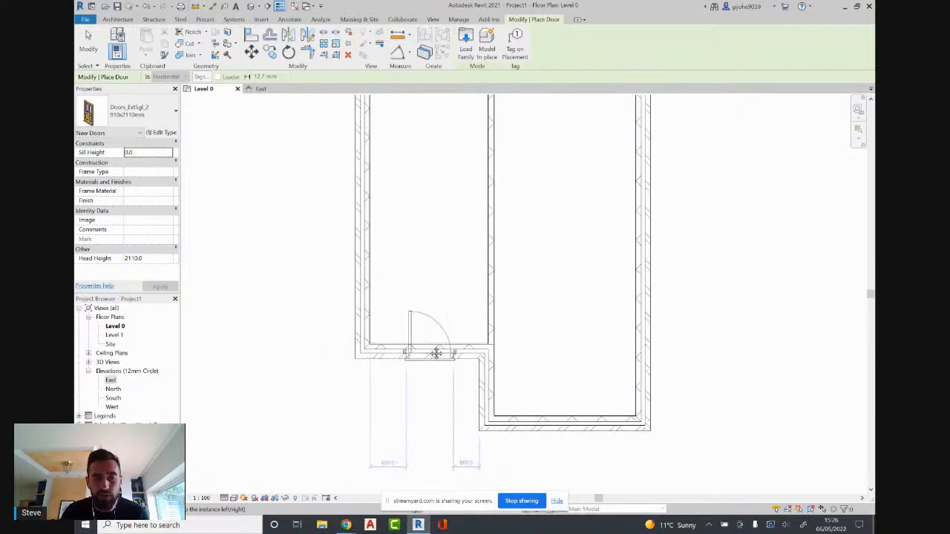
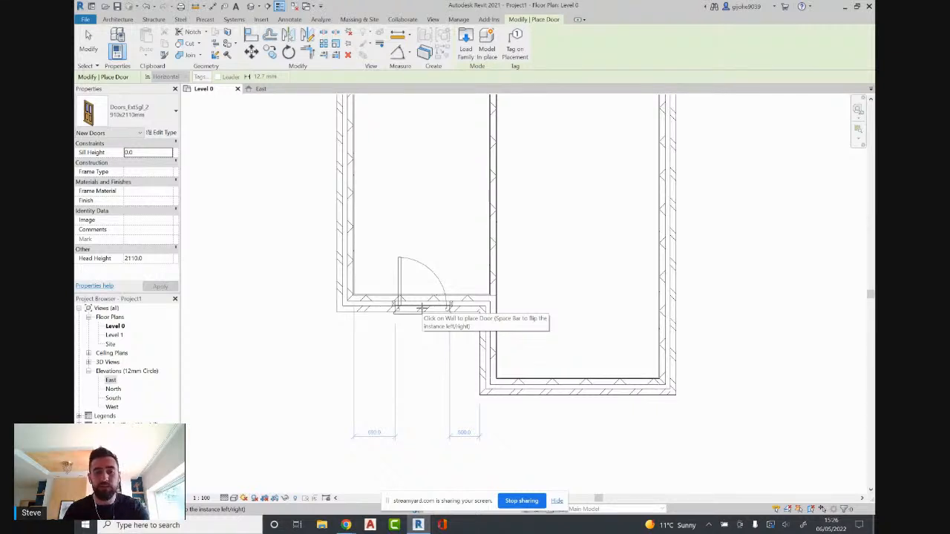
key("space")
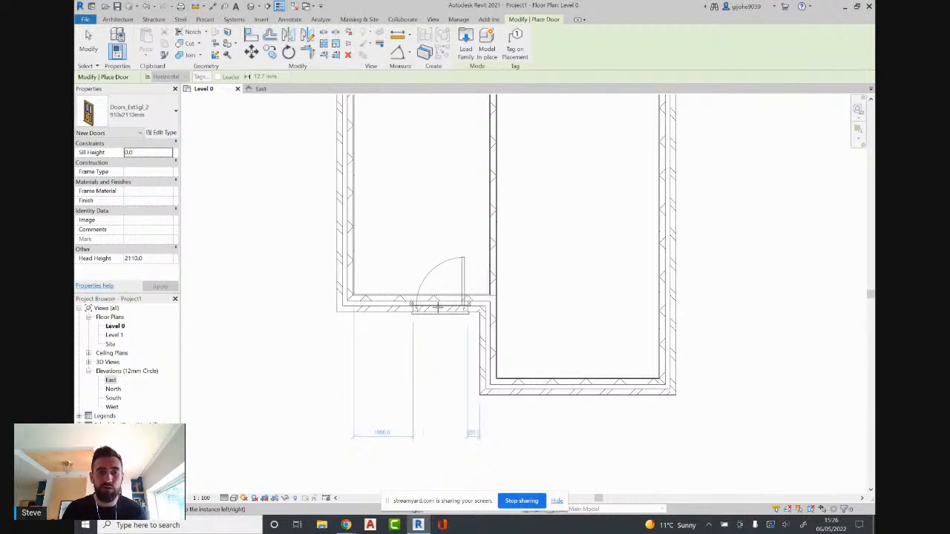
left_click(438, 308)
scroll(397, 361, "down", 2)
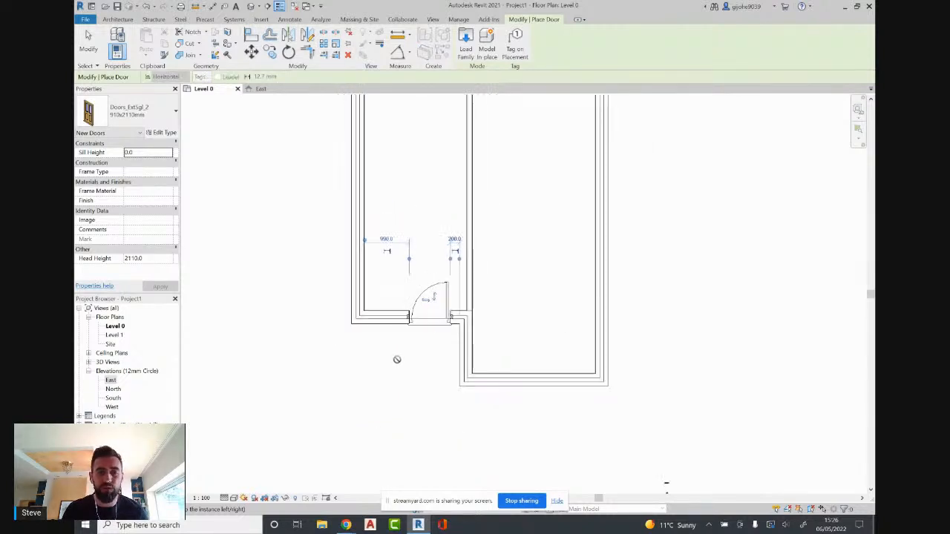
middle_click_drag(396, 361, 398, 419)
scroll(411, 390, "up", 2)
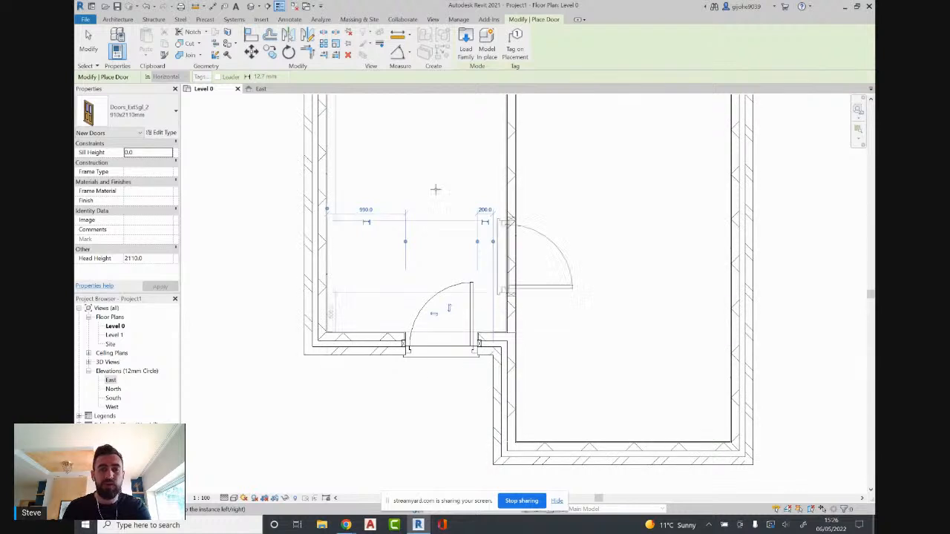
key("Escape")
key("Escape")
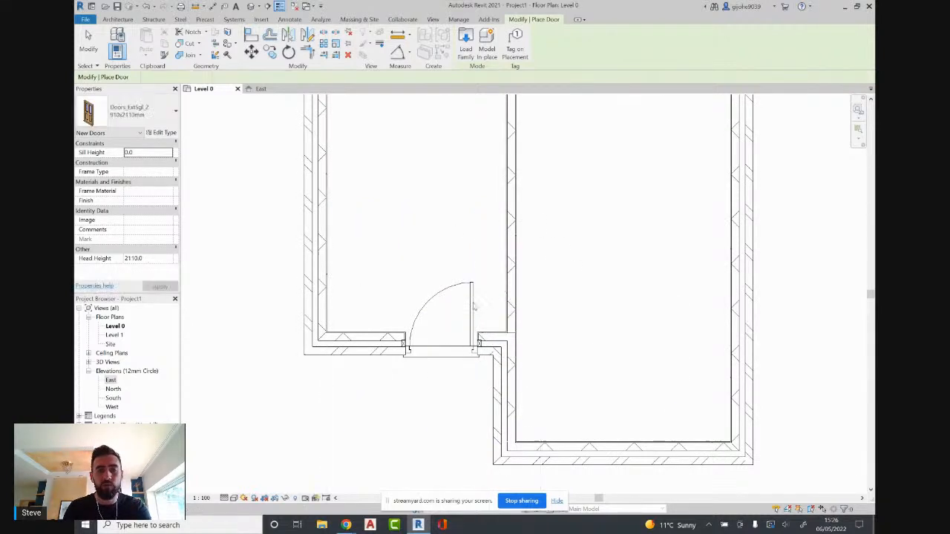
Flip the placed external door's hinge to the opposite side and turn its swing outward.
left_click(472, 305)
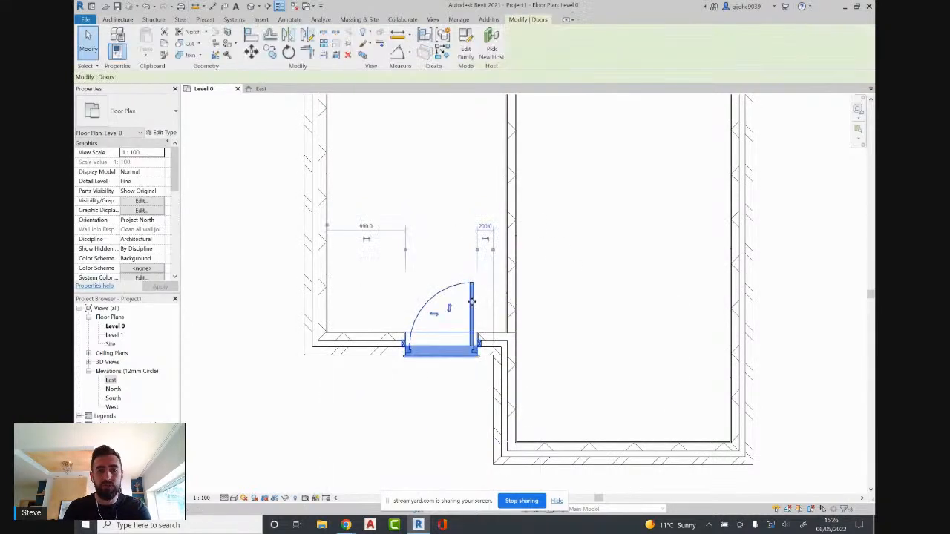
left_click(431, 317)
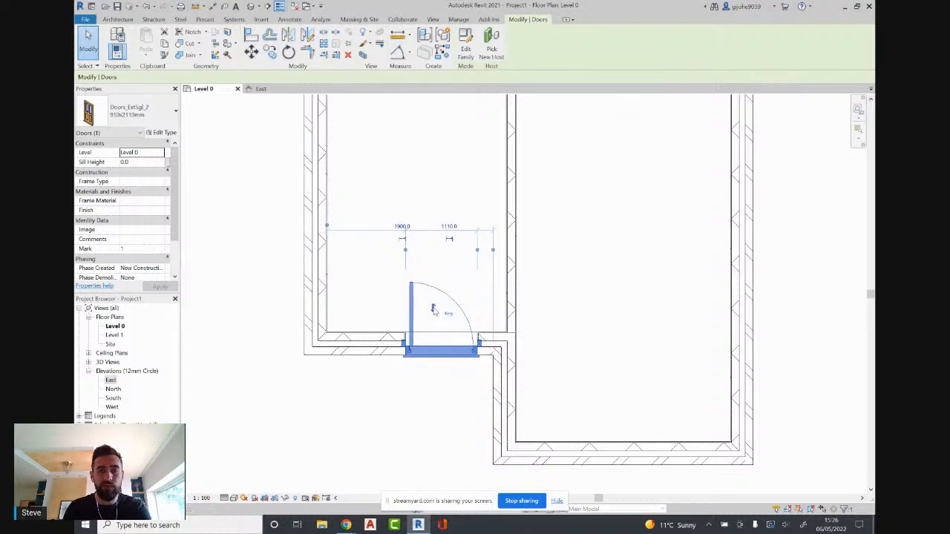
key("space")
scroll(395, 382, "up", 4)
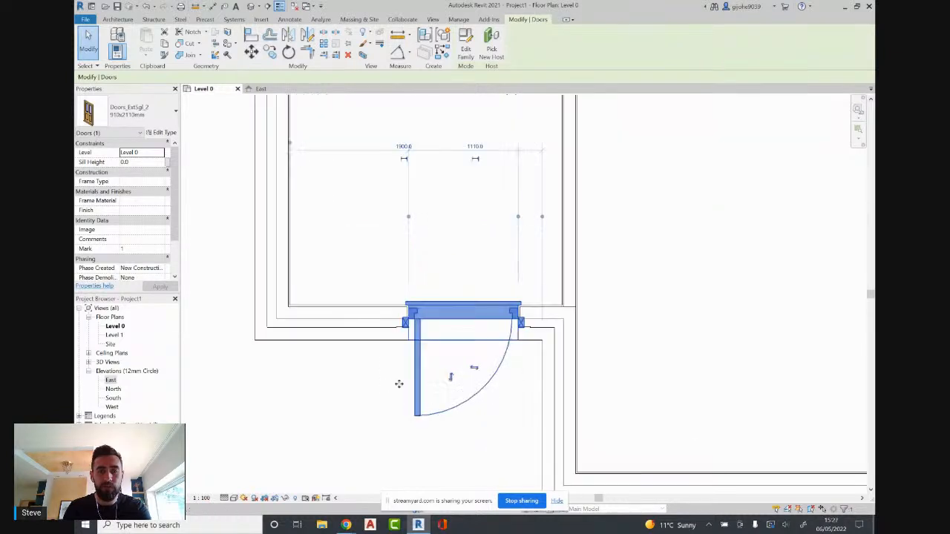
scroll(420, 331, "up", 3)
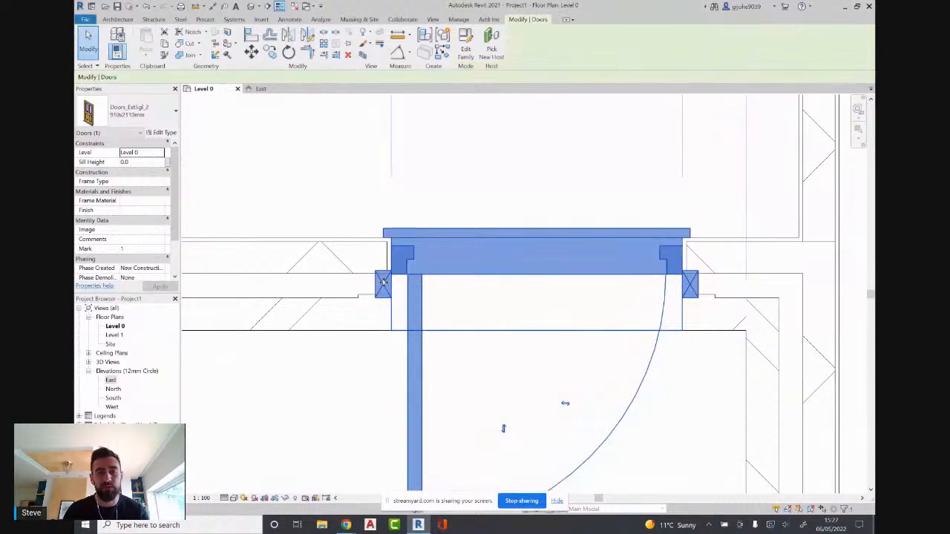
scroll(405, 288, "down", 3)
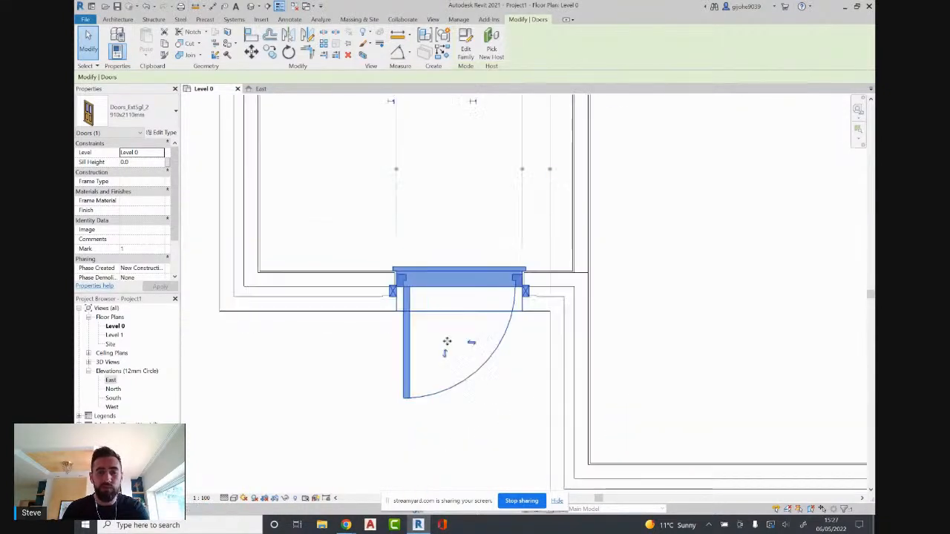
Flip the external door back to open inward with its hinge on the side nearest the notch.
left_click(445, 355)
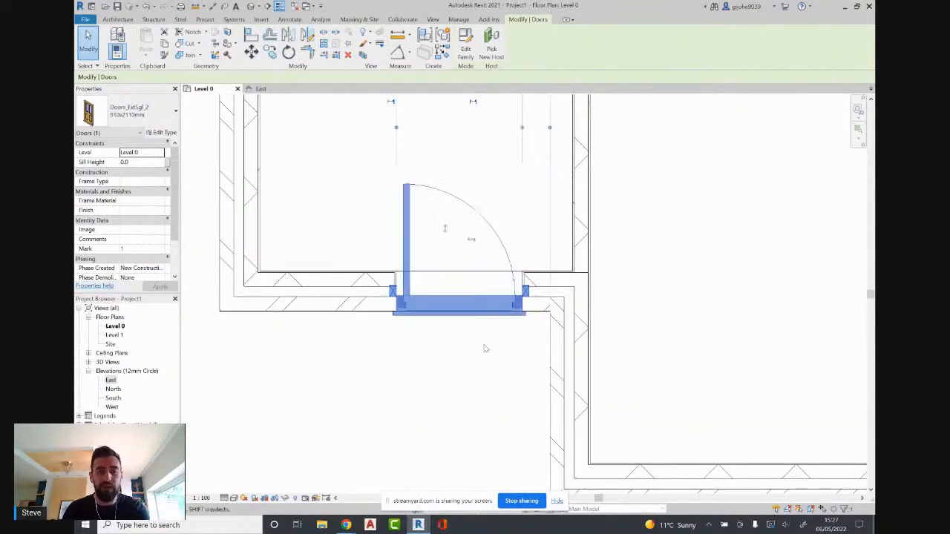
left_click(473, 243)
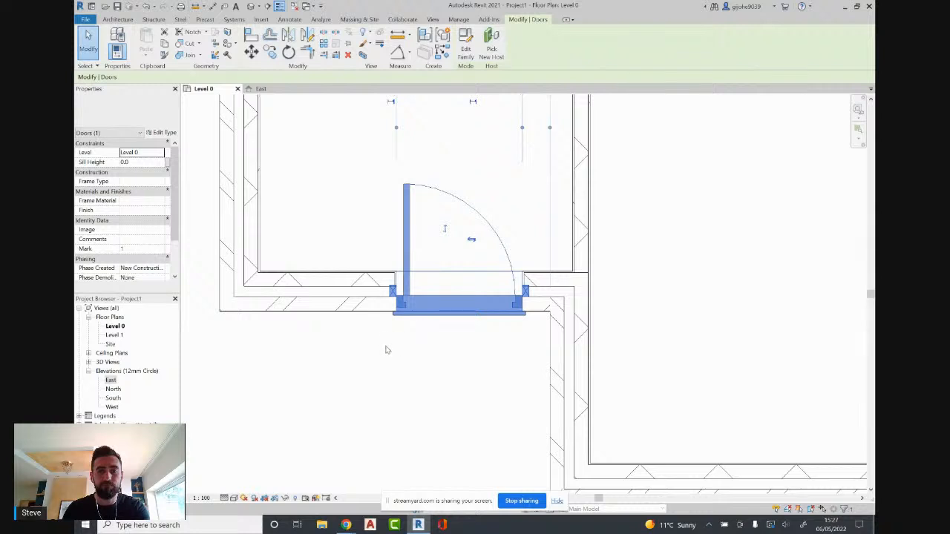
scroll(386, 349, "down", 2)
scroll(492, 269, "down", 1)
key("Escape")
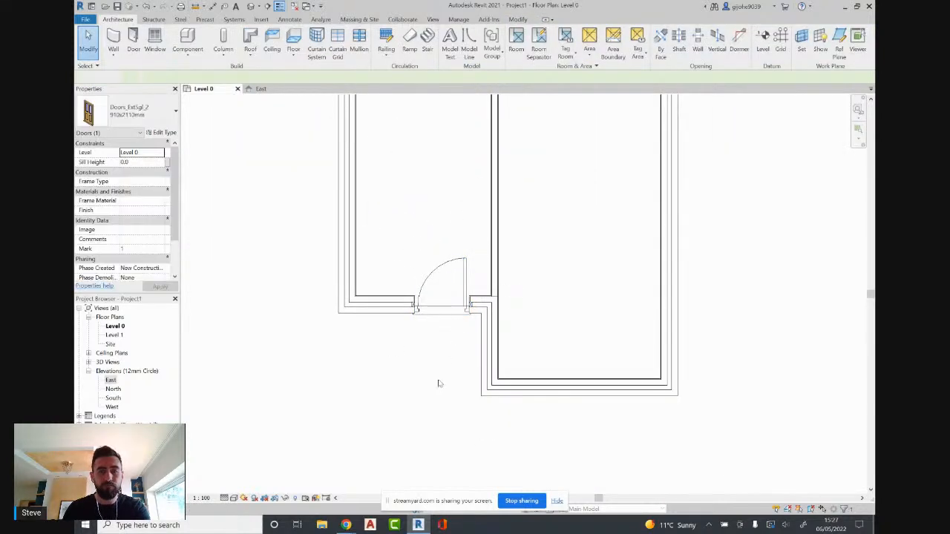
Place 810x2110mm Doors_IntSgl doors in the hall's short end wall and long partition, the latter about 600 mm from the front wall.
scroll(440, 383, "up", 1)
scroll(414, 394, "down", 4)
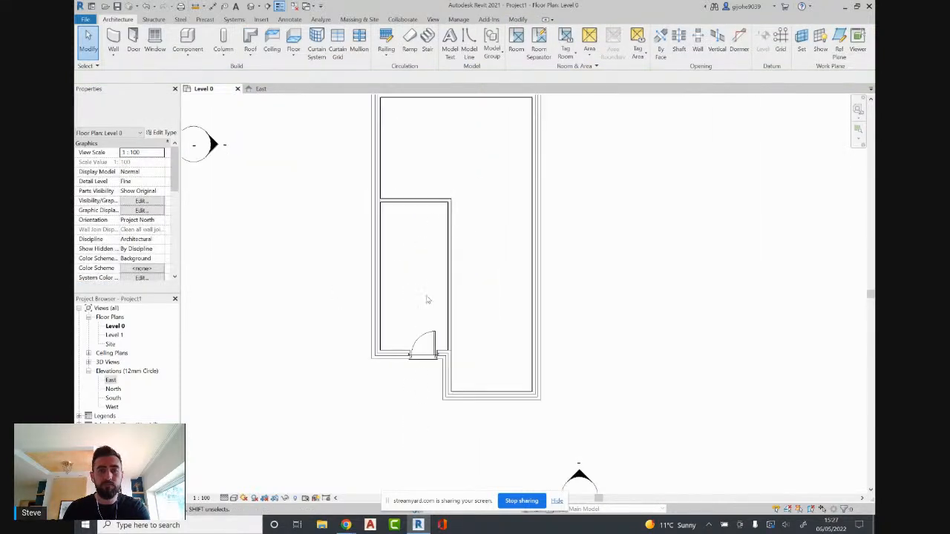
scroll(427, 300, "up", 1)
left_click(134, 40)
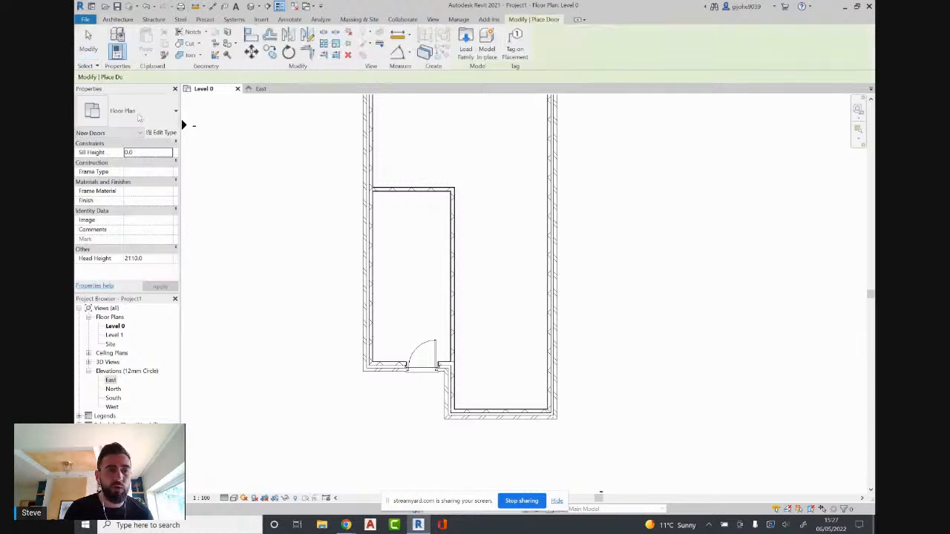
left_click(138, 117)
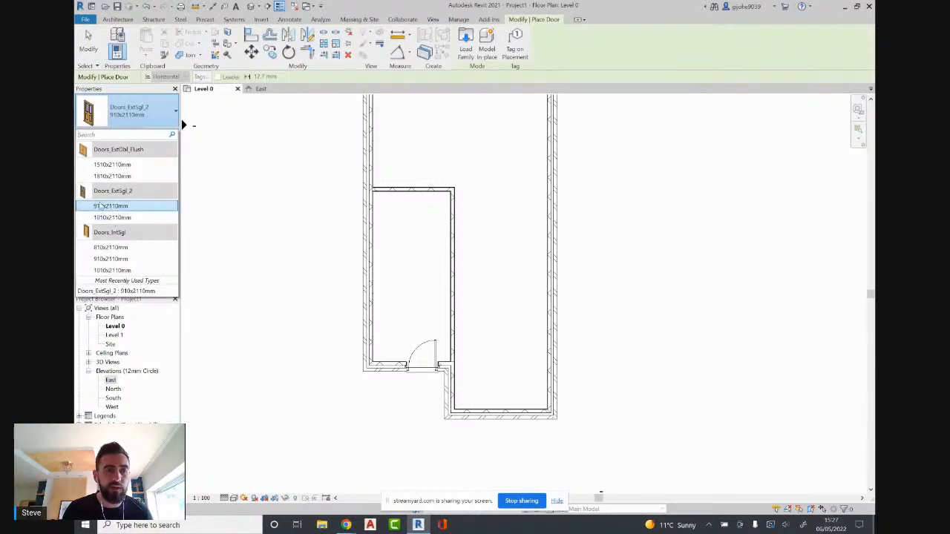
left_click(124, 249)
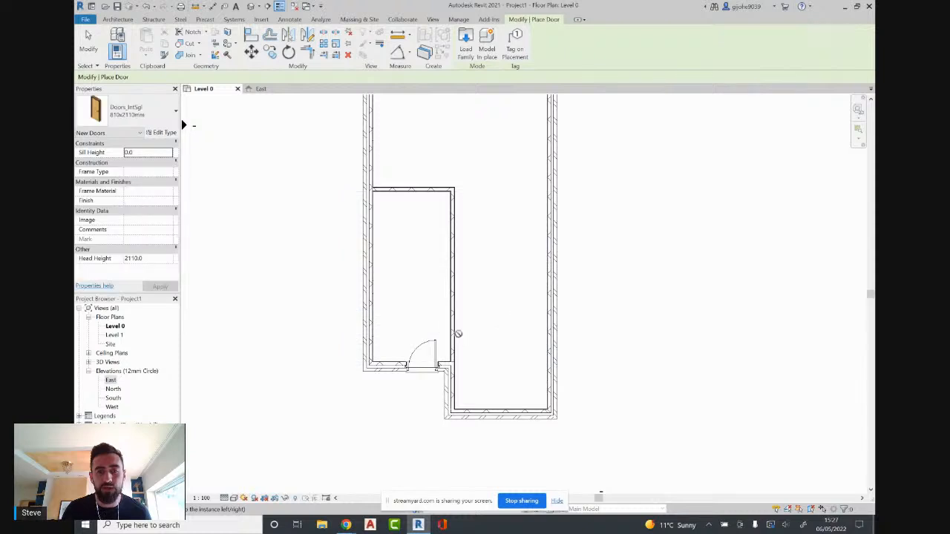
left_click(458, 328)
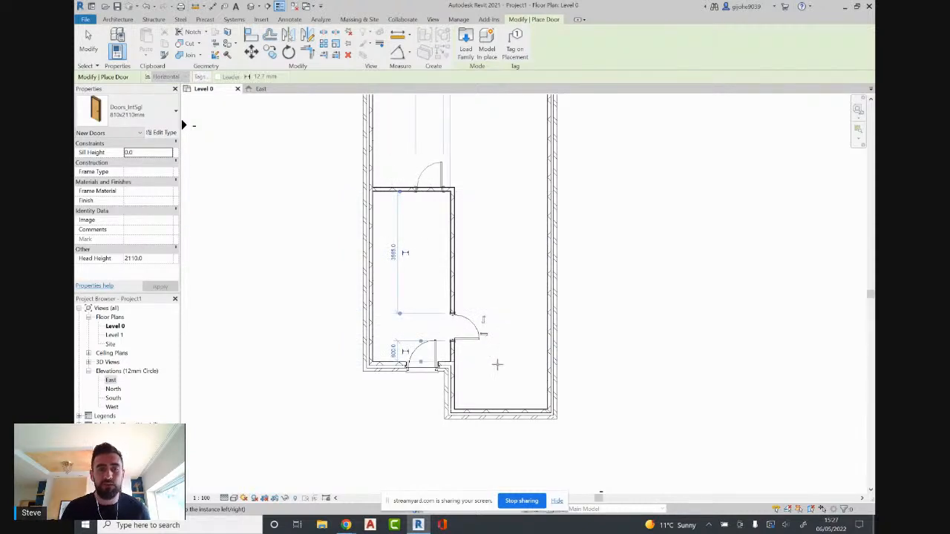
key("Escape")
key("Escape")
mouse_move(486, 274)
middle_mouse_down()
mouse_move(448, 339)
mouse_move(424, 320)
middle_mouse_up()
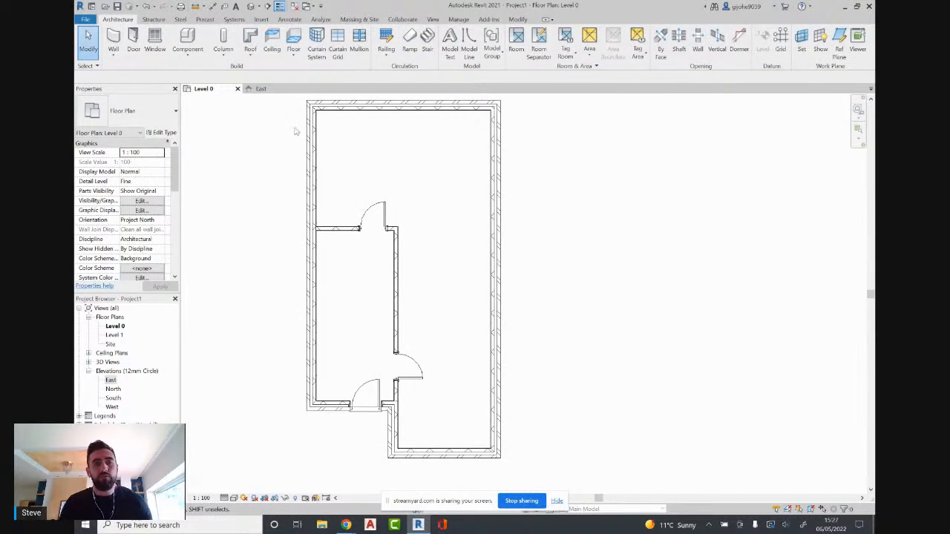
Open the default 3D view and examine the walls and the placed external and internal doors.
left_click(251, 6)
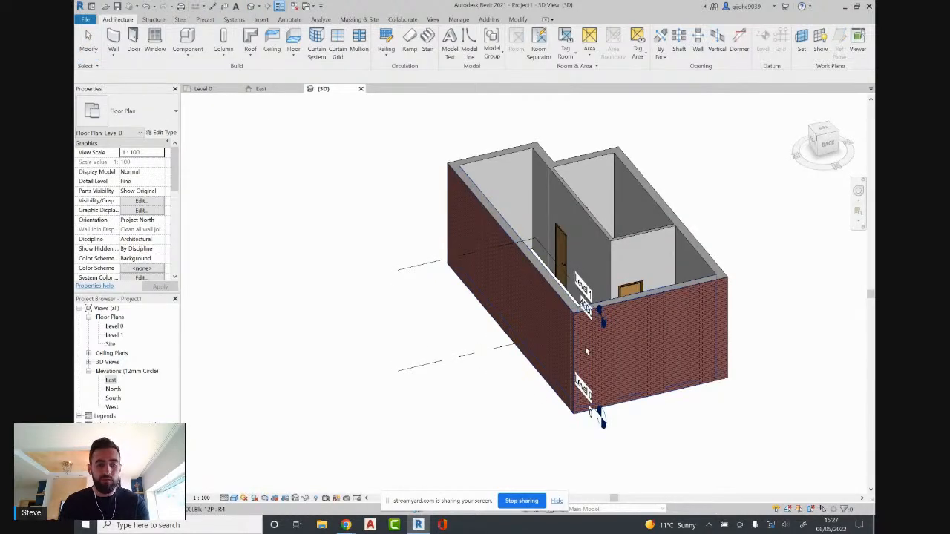
middle_click_drag(586, 351, 385, 352, "shift")
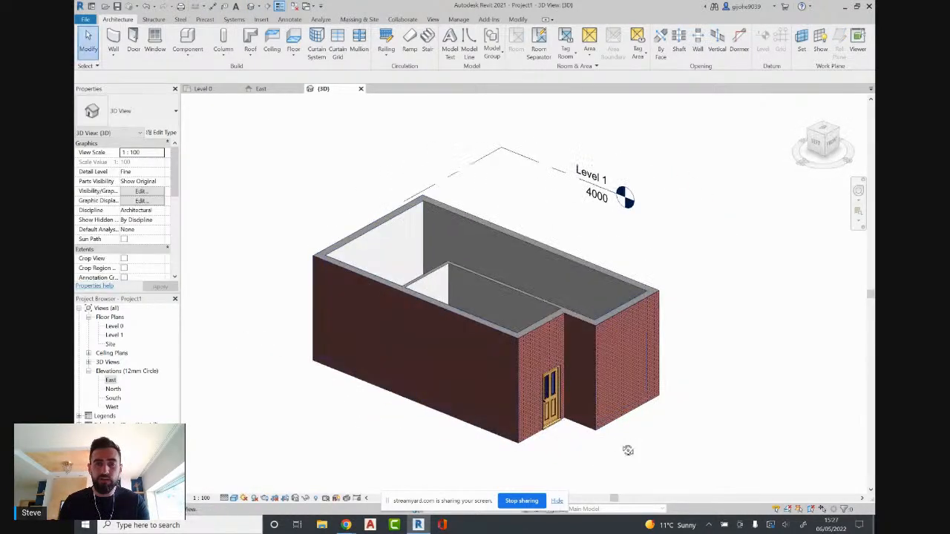
mouse_move(625, 450)
middle_mouse_down("shift")
mouse_move(519, 461)
mouse_move(479, 453)
mouse_move(507, 472)
mouse_move(606, 490)
mouse_move(585, 455)
mouse_move(524, 437)
mouse_move(503, 416)
middle_mouse_up("shift")
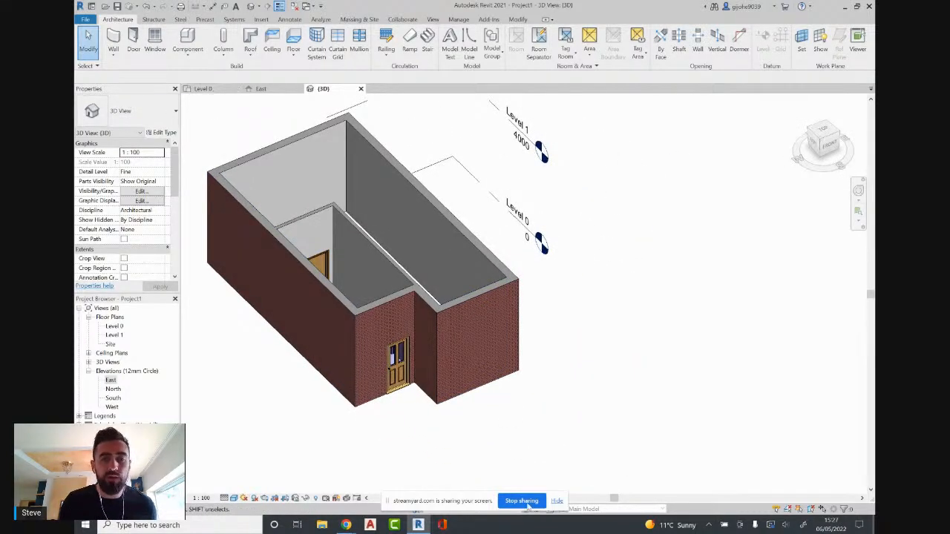
scroll(471, 357, "up", 4)
scroll(431, 344, "down", 1)
middle_click_drag(431, 343, 503, 372)
scroll(519, 384, "down", 2)
scroll(502, 372, "up", 1)
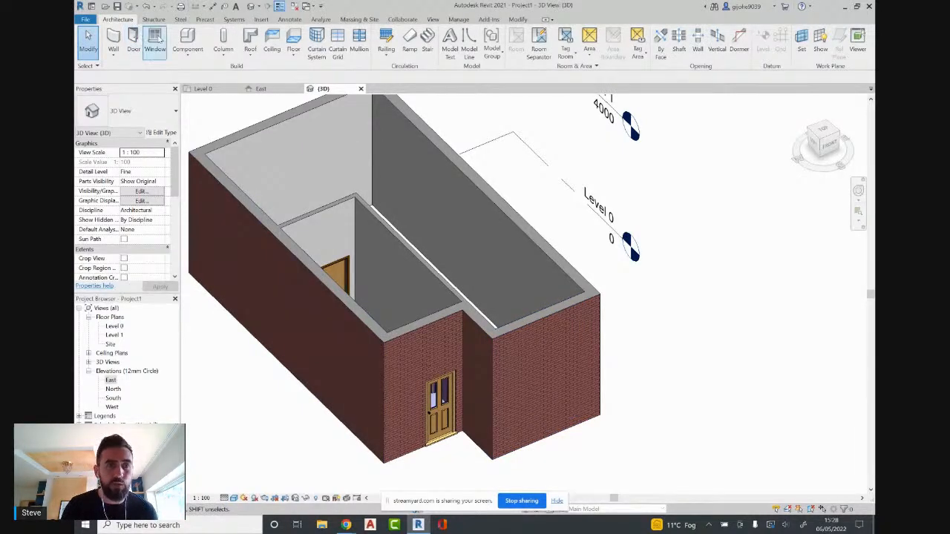
Start placing a window and load the Windows_Bay_Splayed family from the UK library's Windows folder.
left_click(155, 38)
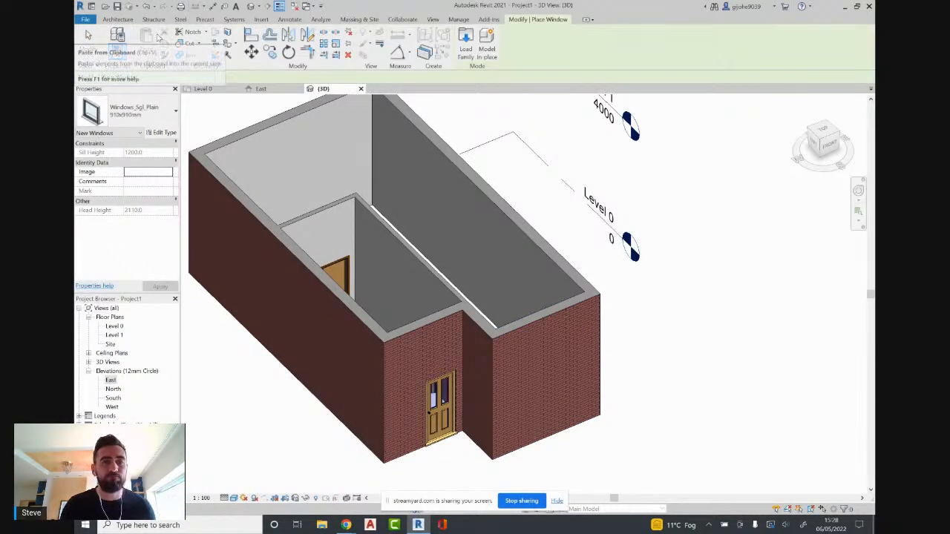
left_click(137, 113)
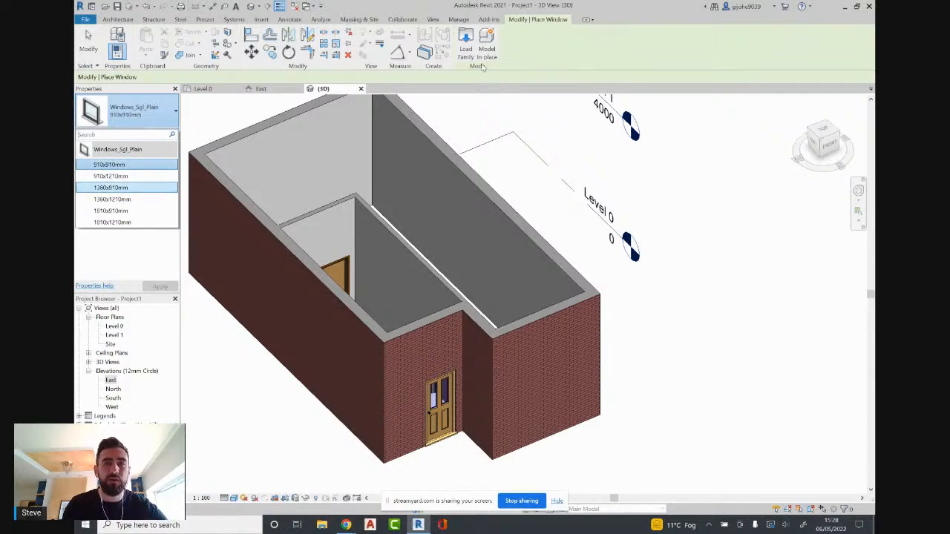
left_click(466, 44)
left_click(466, 44)
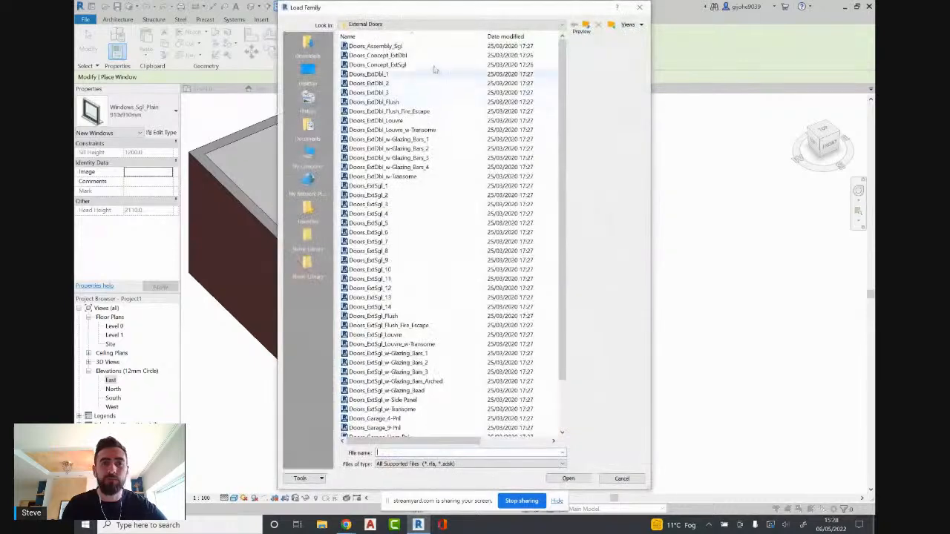
left_click(586, 25)
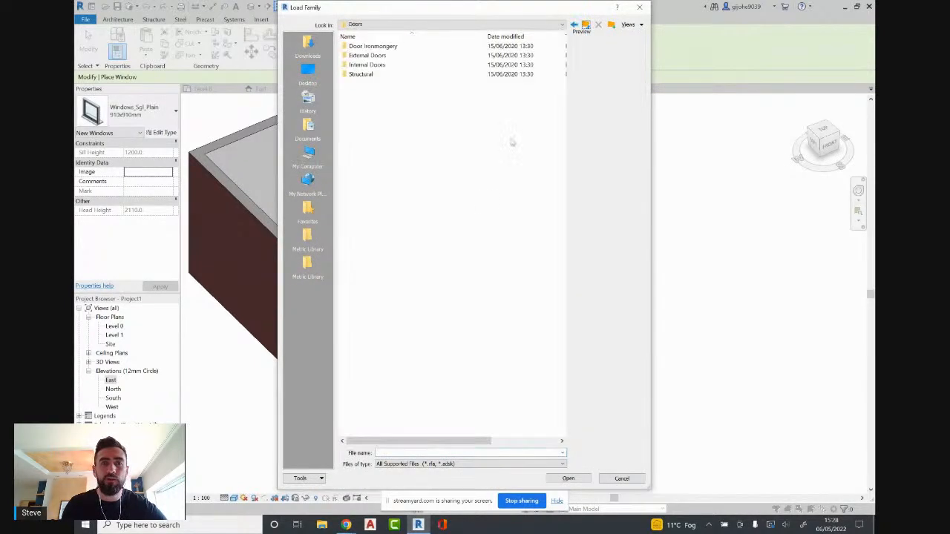
left_click(587, 25)
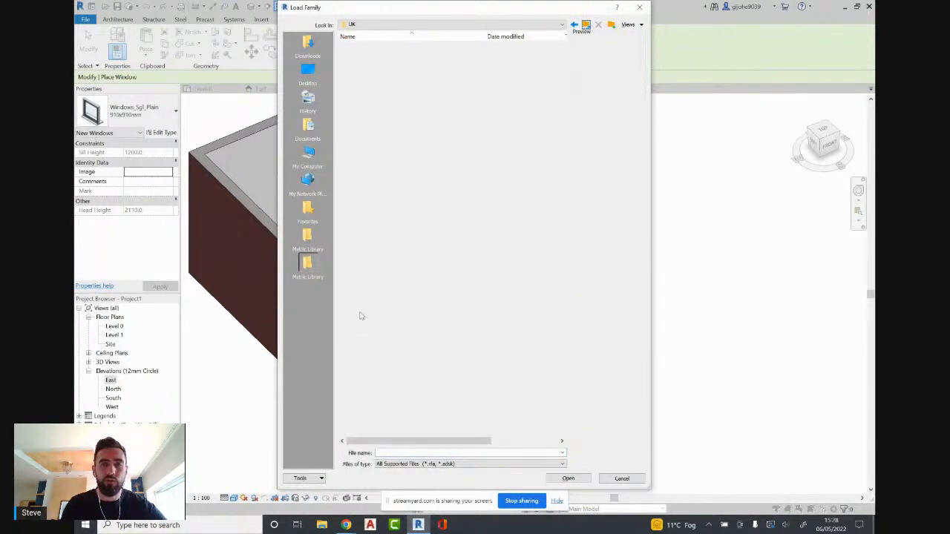
double_click(367, 428)
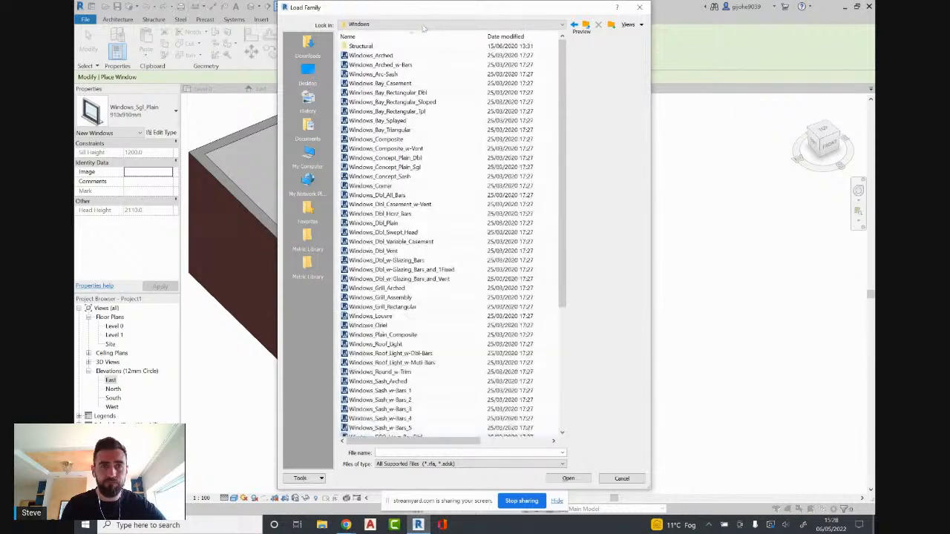
scroll(434, 383, "down", 5)
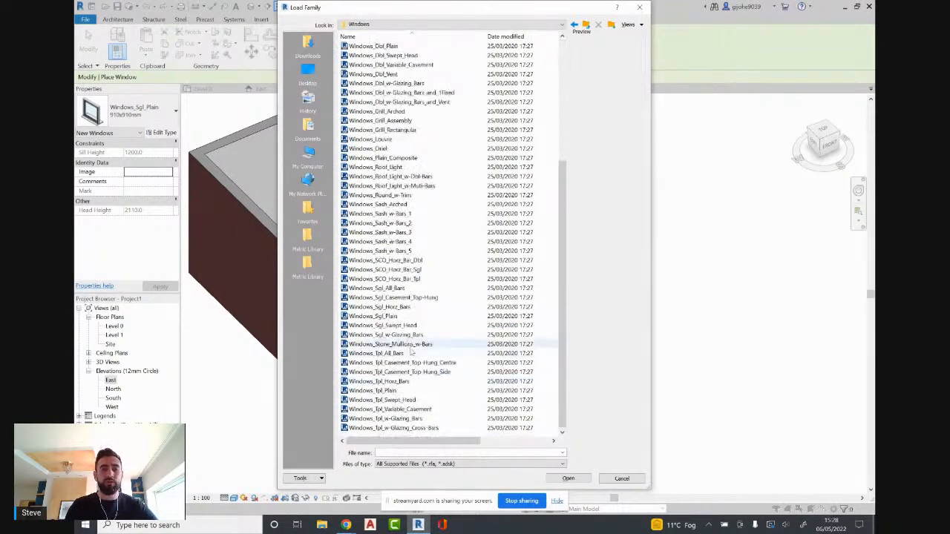
scroll(423, 334, "up", 6)
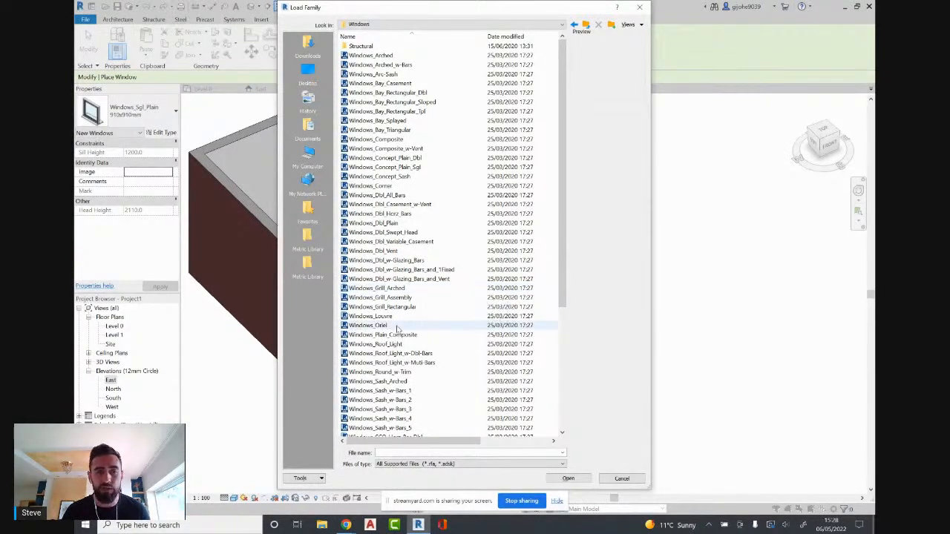
left_click(401, 122)
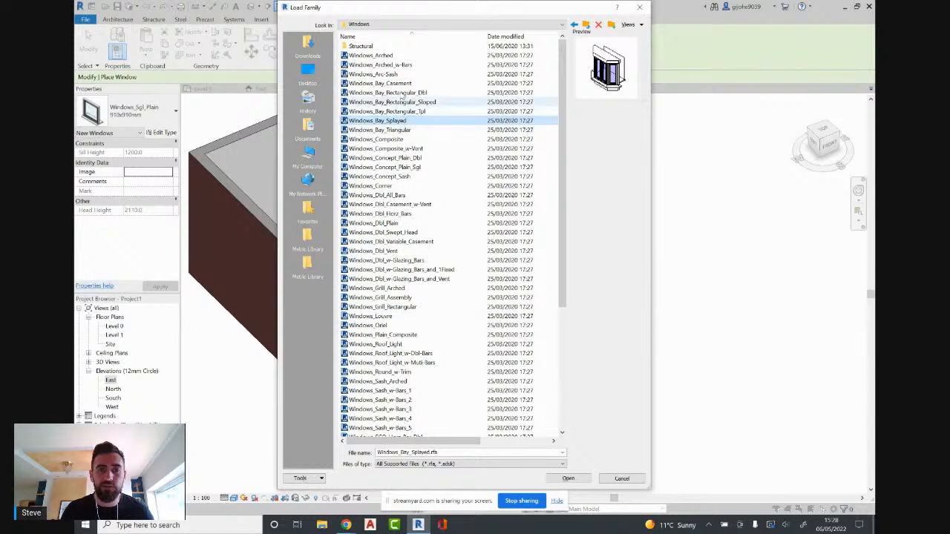
left_click(568, 478)
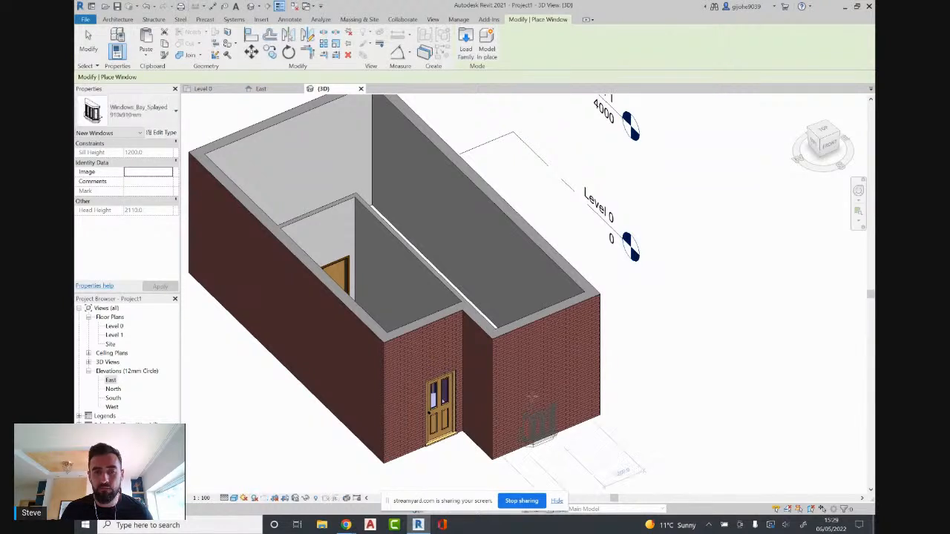
Place a 910x910mm splayed bay window in the projecting front wall beside the entrance, with its sill about 860 mm above Level 0.
left_click(545, 389)
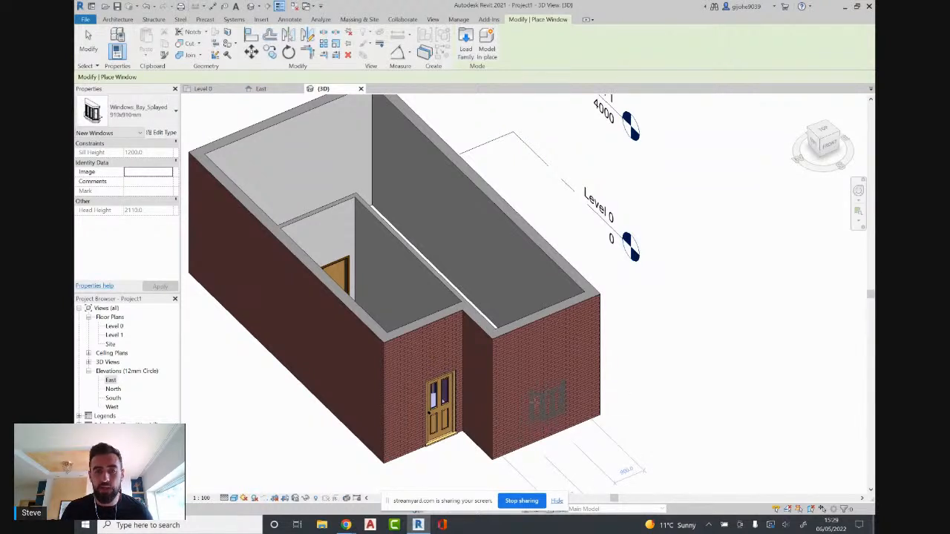
middle_click_drag(529, 395, 399, 389, "shift")
scroll(426, 367, "up", 6)
scroll(435, 401, "down", 3)
key("Escape")
key("Escape")
scroll(399, 388, "up", 3)
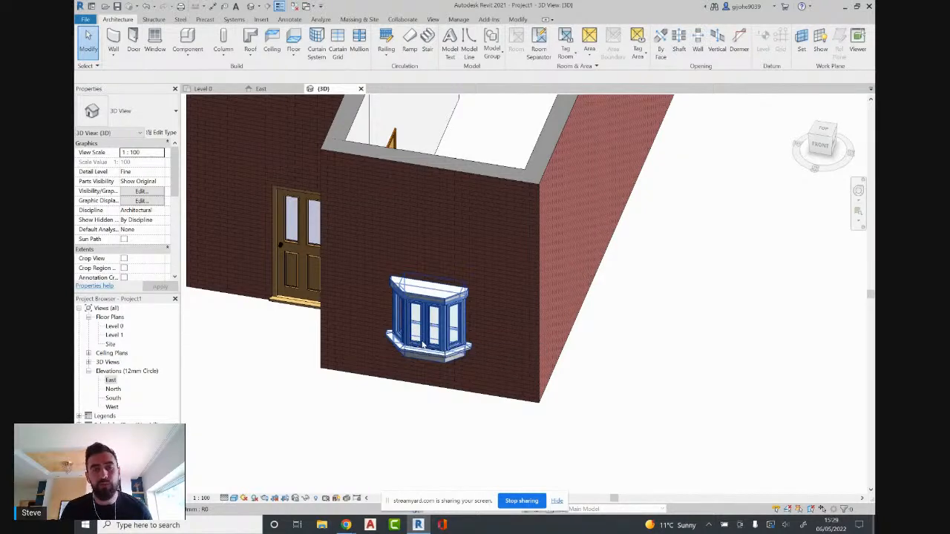
Change the placed splayed bay window to the 1810x1210mm type.
left_click(417, 345)
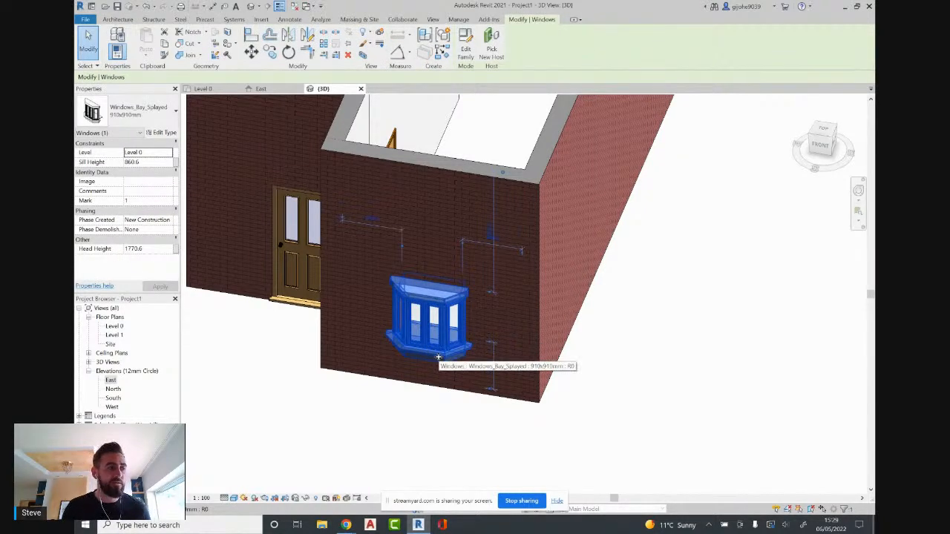
left_click(149, 120)
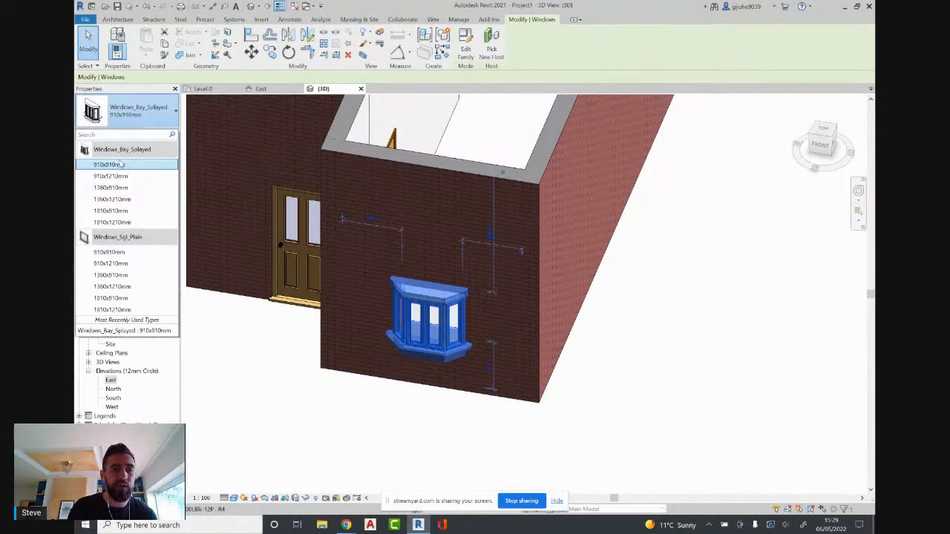
left_click(127, 224)
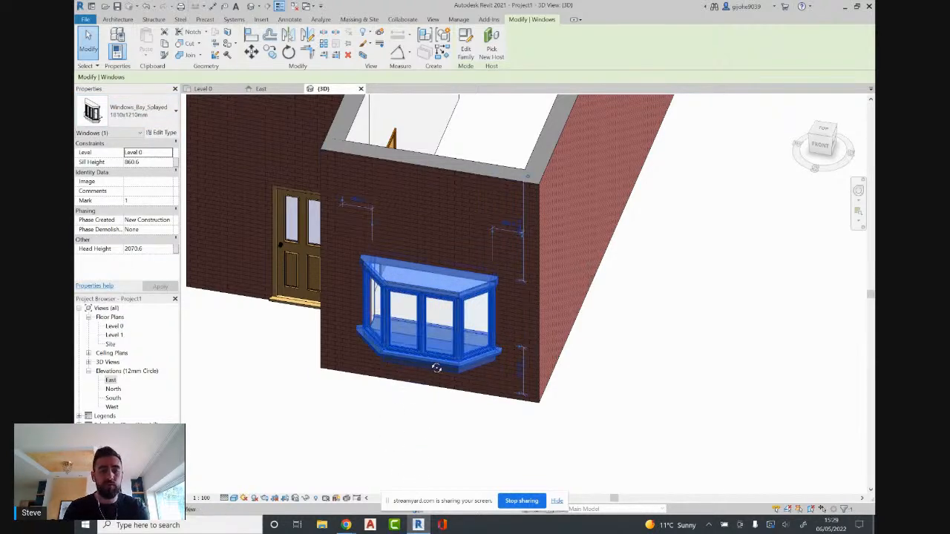
middle_click_drag(435, 364, 520, 319, "shift")
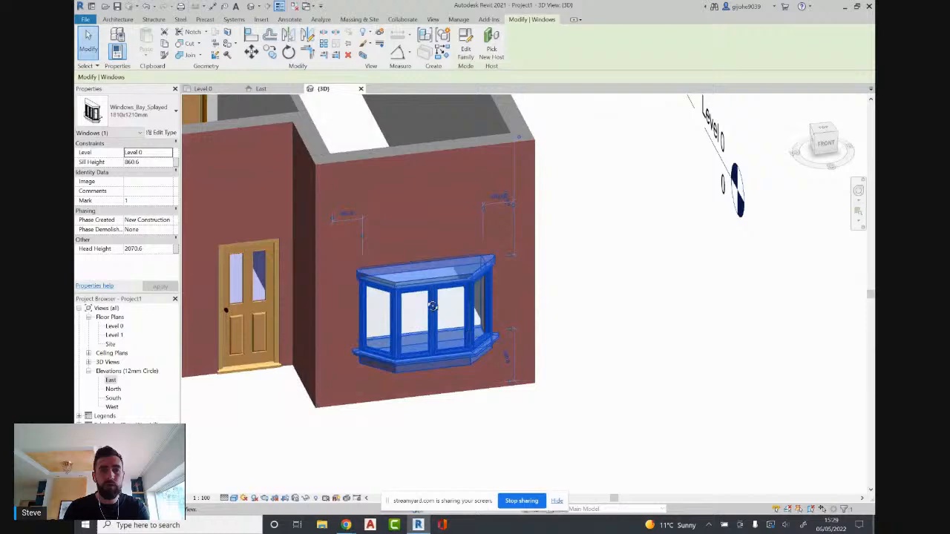
left_click(162, 132)
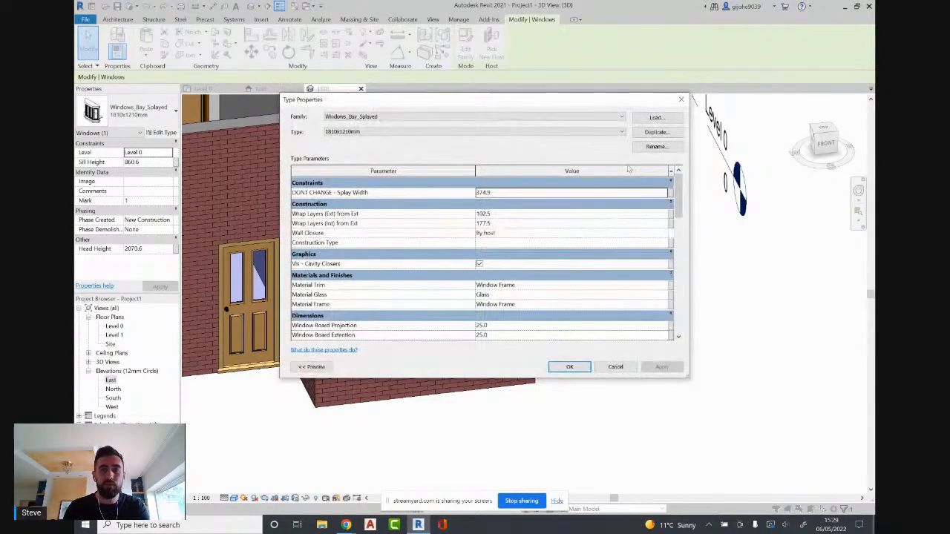
left_click(656, 132)
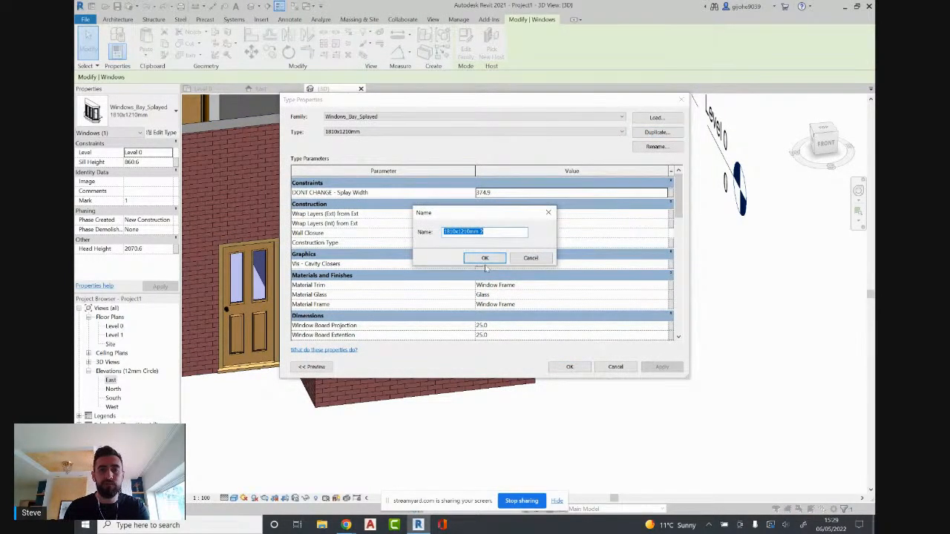
left_click(484, 258)
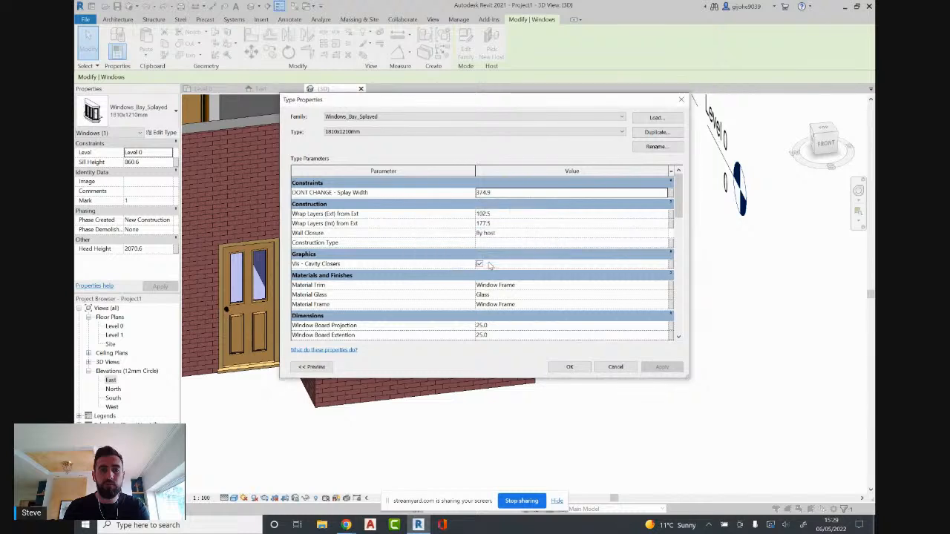
scroll(475, 267, "down", 2)
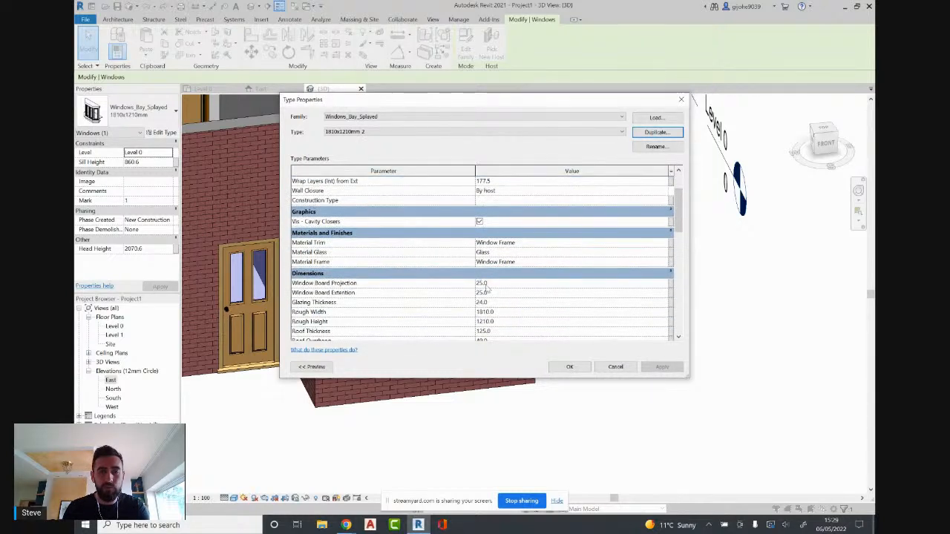
left_click(325, 320)
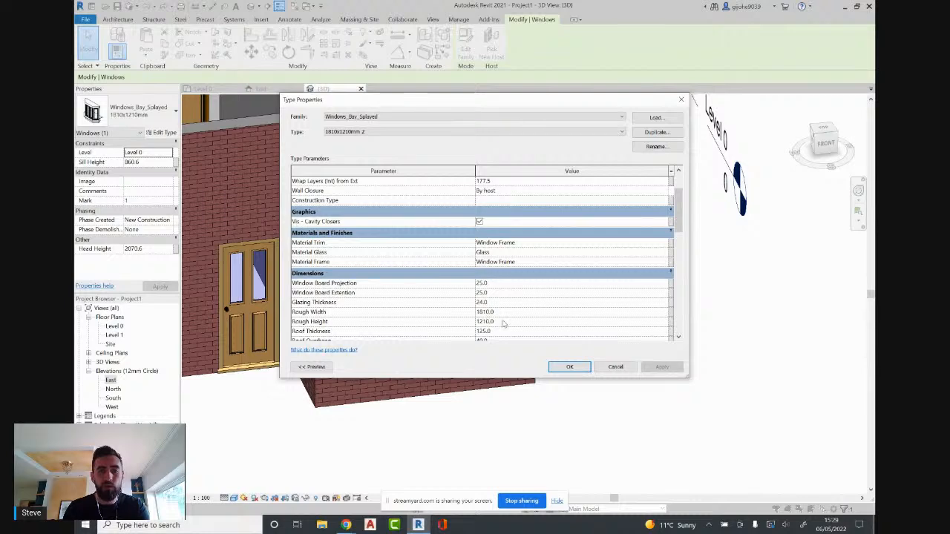
left_click(615, 367)
Examine the 1810x1210mm splayed bay window in the 3D view, and turn the model round to the rear wall.
scroll(429, 373, "up", 2)
middle_click_drag(453, 372, 359, 364, "shift")
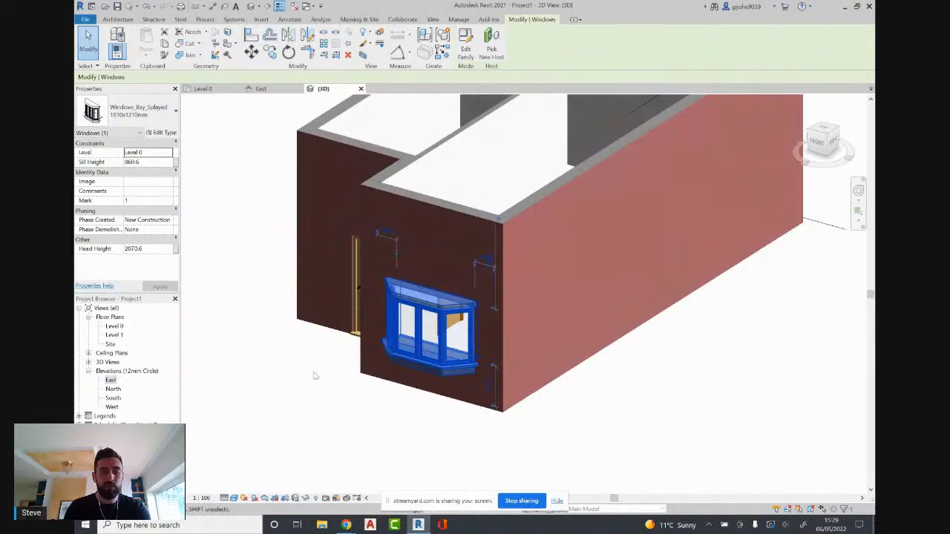
scroll(317, 375, "down", 3)
left_click(555, 364)
middle_click_drag(487, 368, 397, 375, "shift")
scroll(398, 376, "up", 4)
middle_click_drag(384, 417, 371, 417, "shift")
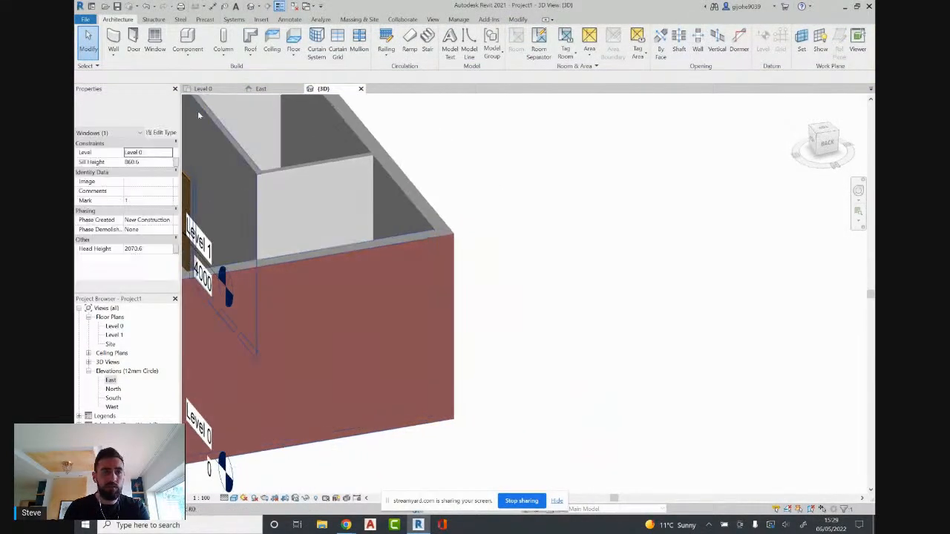
Start placing a window and load the Windows_Sash_w-Bars_4 family from the library's Windows folder.
left_click(156, 43)
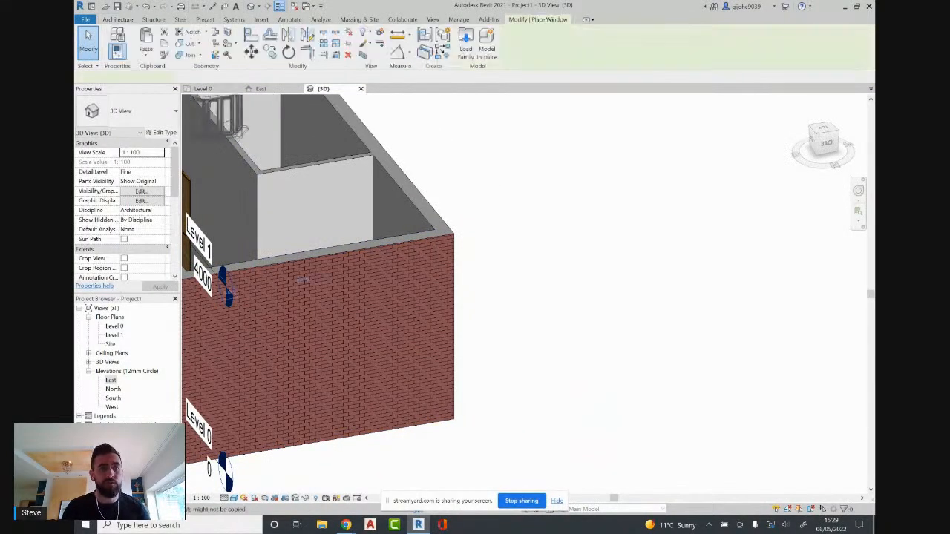
left_click(465, 44)
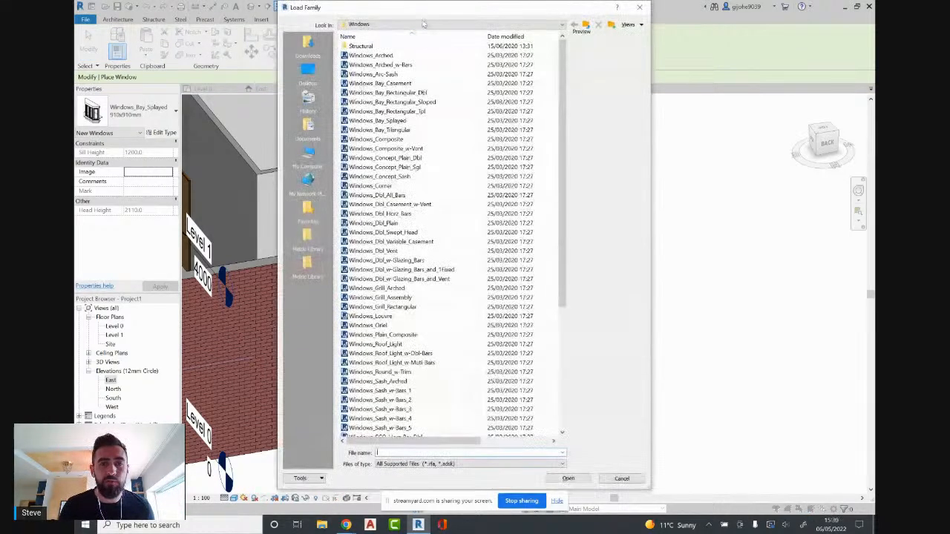
scroll(387, 367, "down", 5)
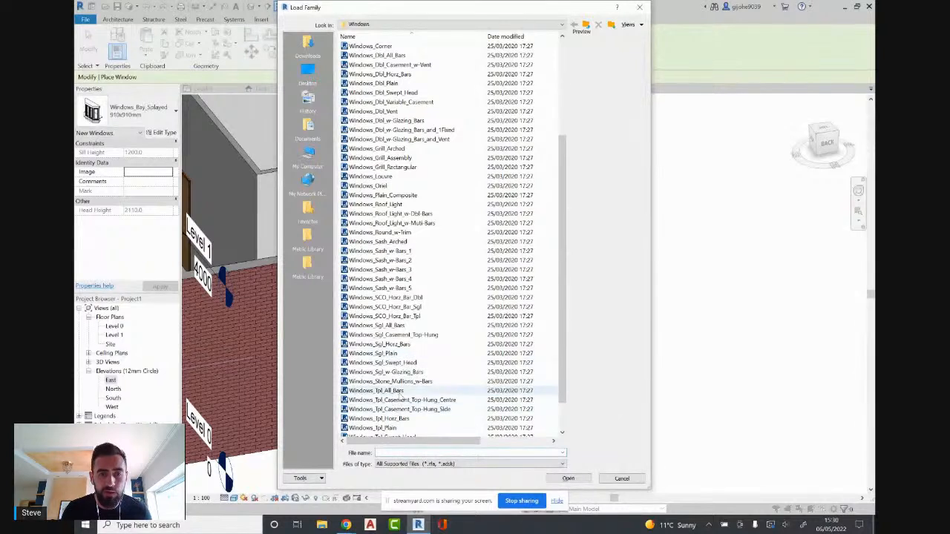
left_click(409, 253)
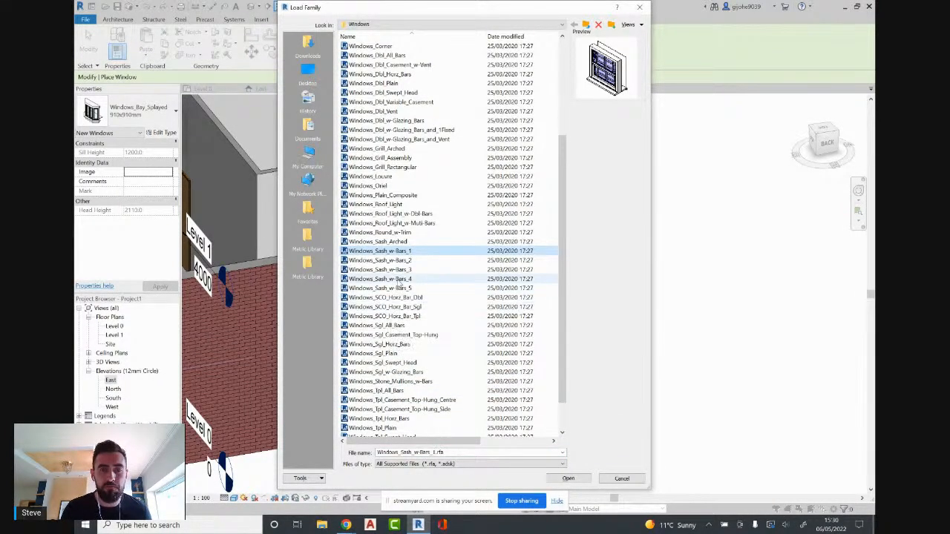
left_click(401, 280)
left_click(568, 478)
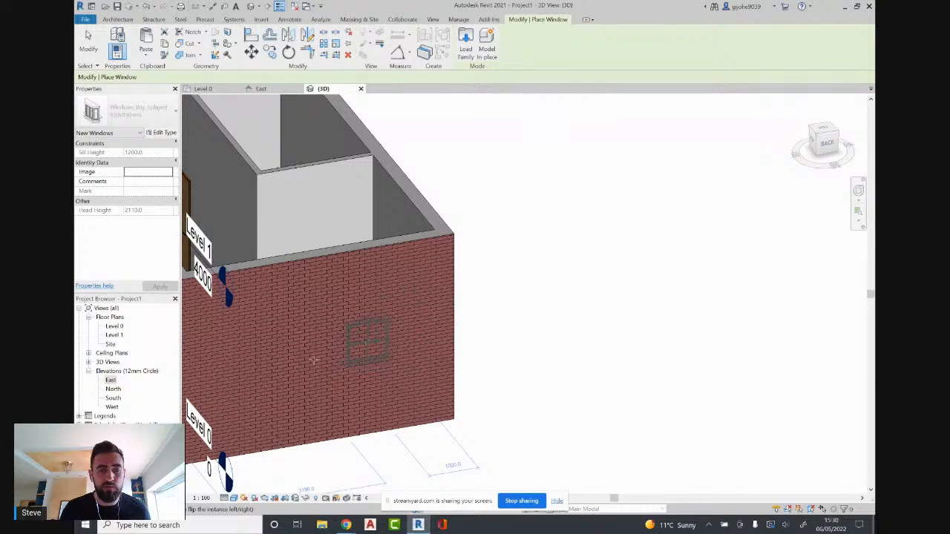
Place two 910x910mm sash windows side by side in the rear wall, with sills about 1458 mm and 1200 mm above Level 0.
left_click(386, 328)
middle_click_drag(386, 328, 421, 303, "shift")
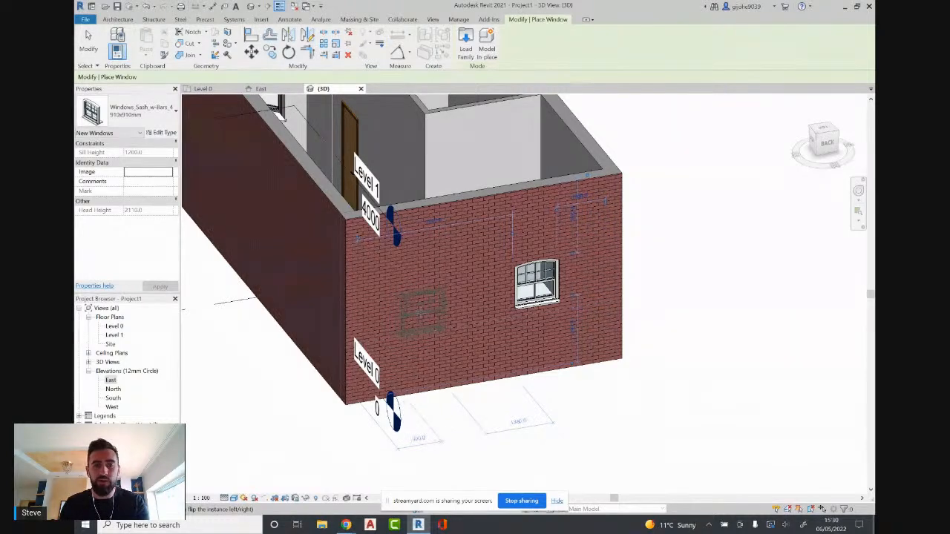
left_click(422, 313)
key("Escape")
key("Escape")
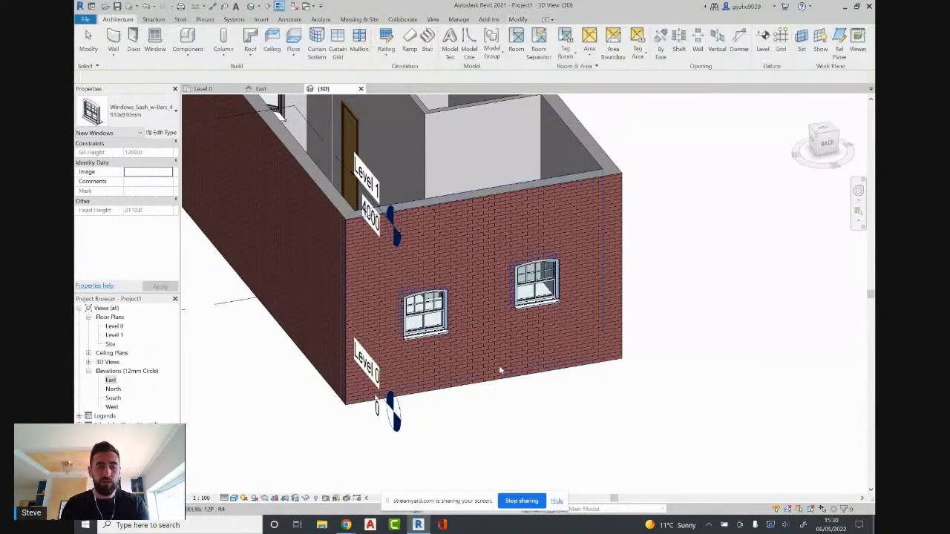
Set the sill height of the higher rear sash window to 1200 mm so that both windows align.
middle_click_drag(501, 370, 475, 340, "shift")
middle_click_drag(372, 312, 452, 329)
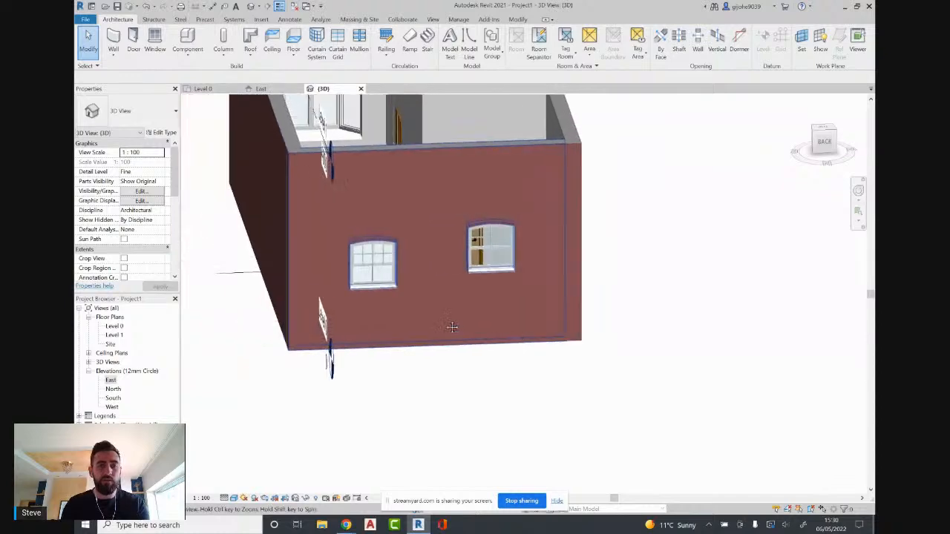
scroll(376, 268, "up", 2)
left_click(376, 268)
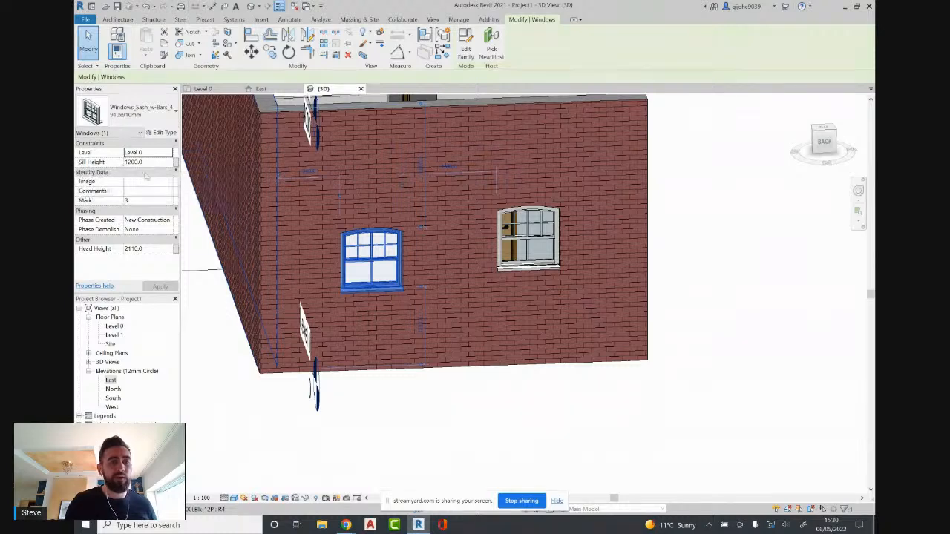
left_click(506, 227)
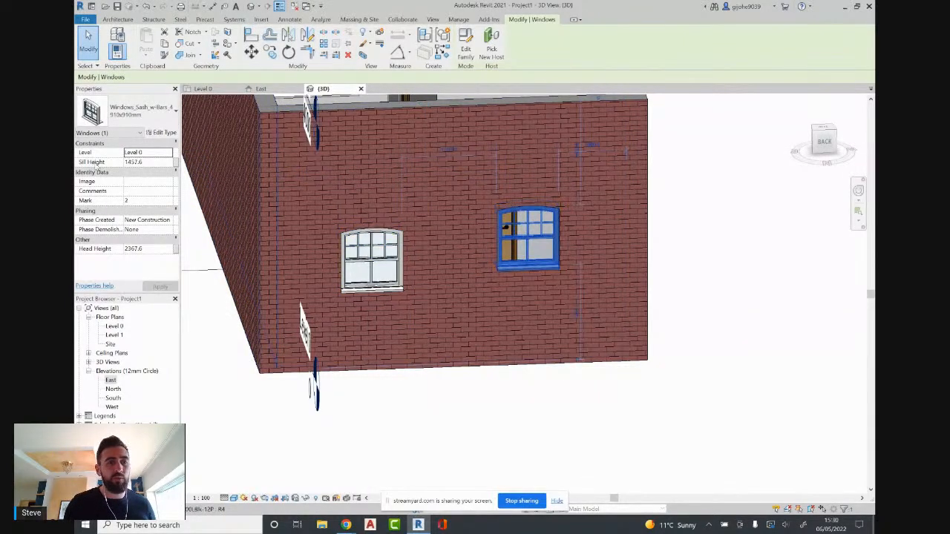
left_click(151, 163)
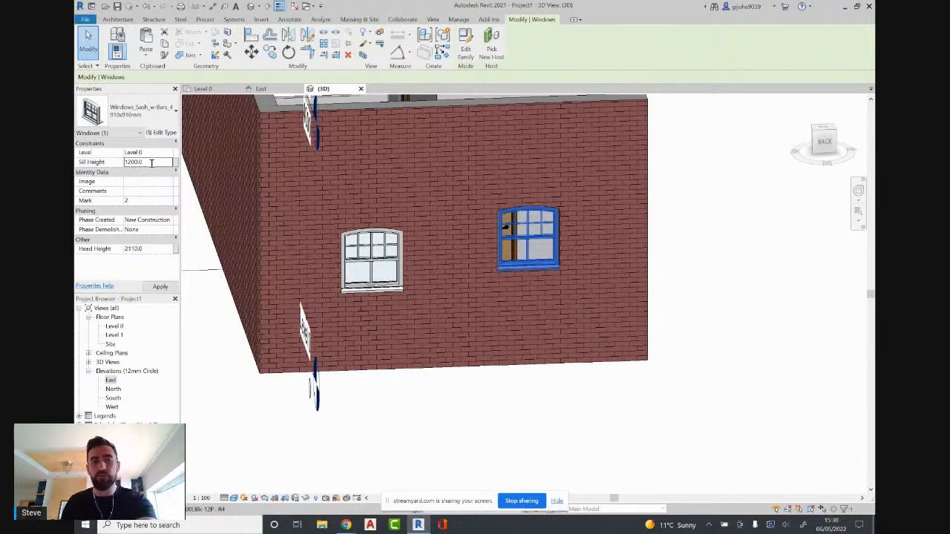
scroll(507, 402, "down", 2)
left_click(514, 404)
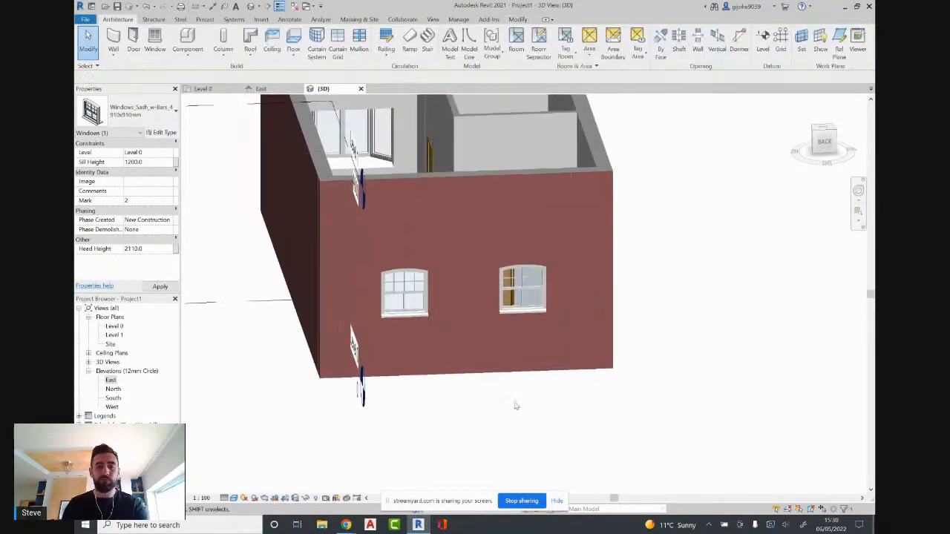
Inspect the Level 1 datum against the wall tops in the 3D view, and open the Level 1 floor plan.
middle_click_drag(516, 406, 558, 364, "shift")
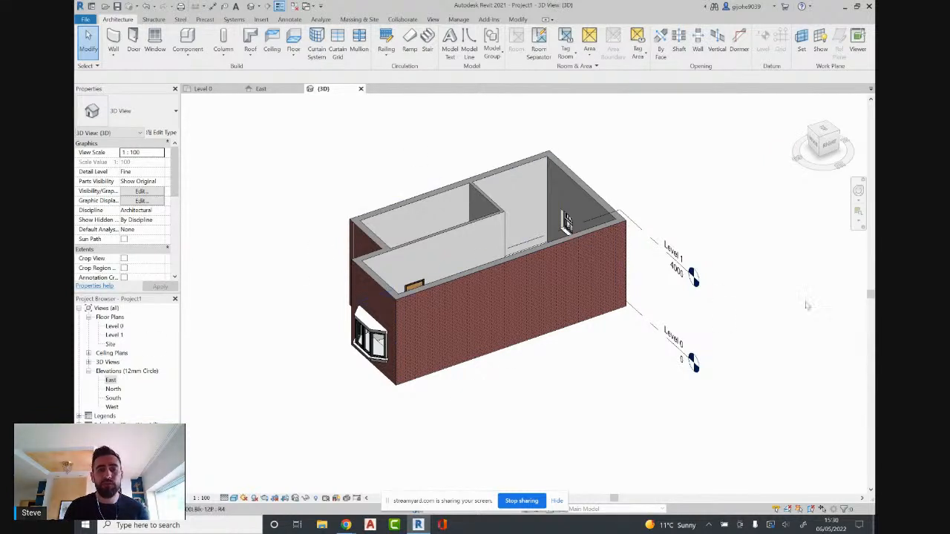
left_click(677, 262)
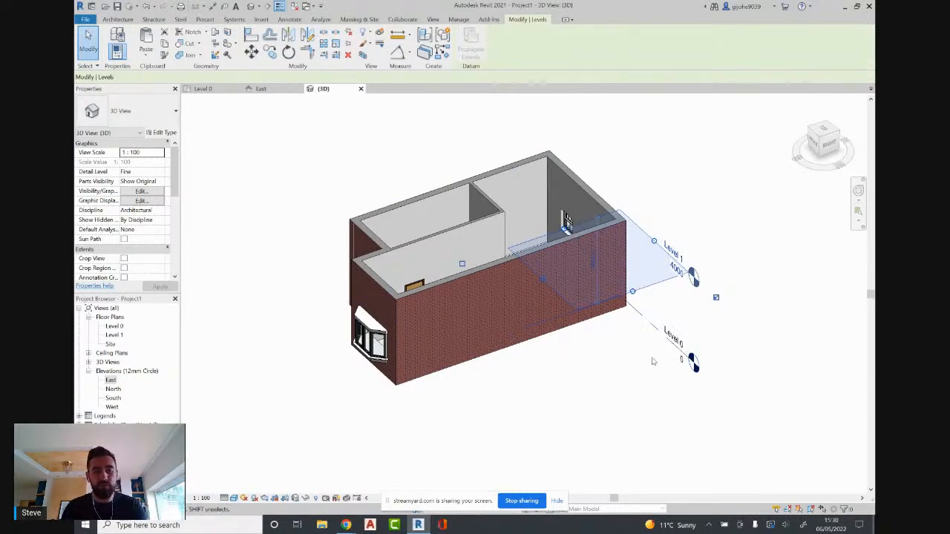
middle_click_drag(652, 362, 294, 352, "shift")
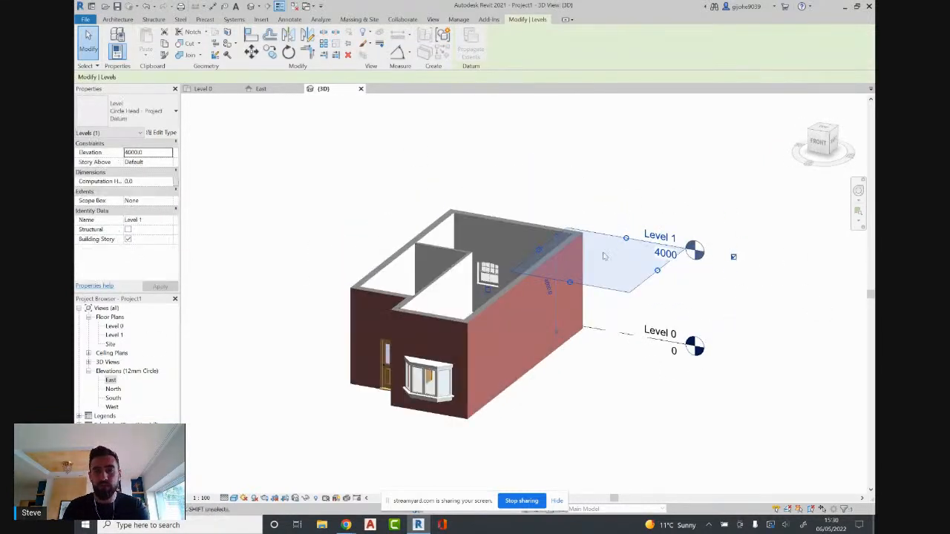
left_click(294, 352)
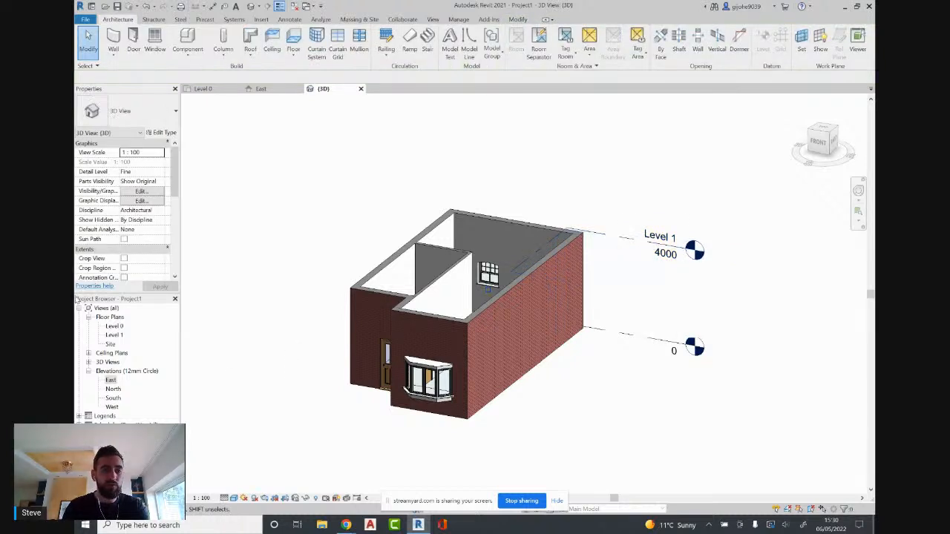
double_click(115, 335)
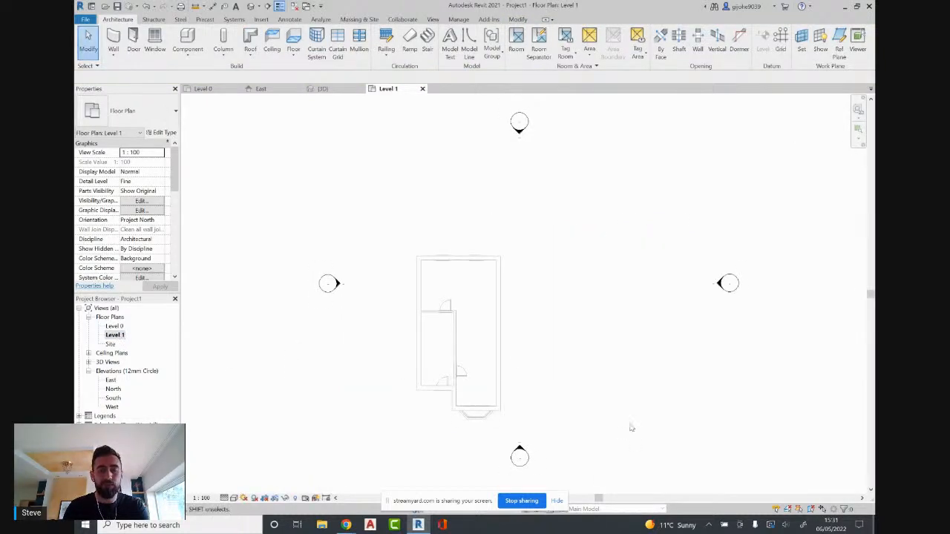
scroll(498, 374, "up", 2)
middle_click_drag(498, 374, 497, 340)
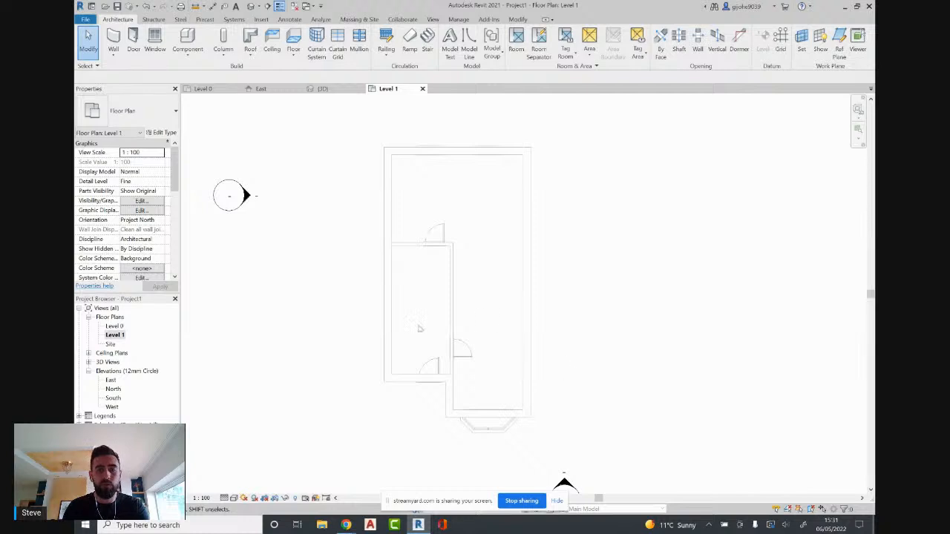
middle_click_drag(420, 324, 422, 332)
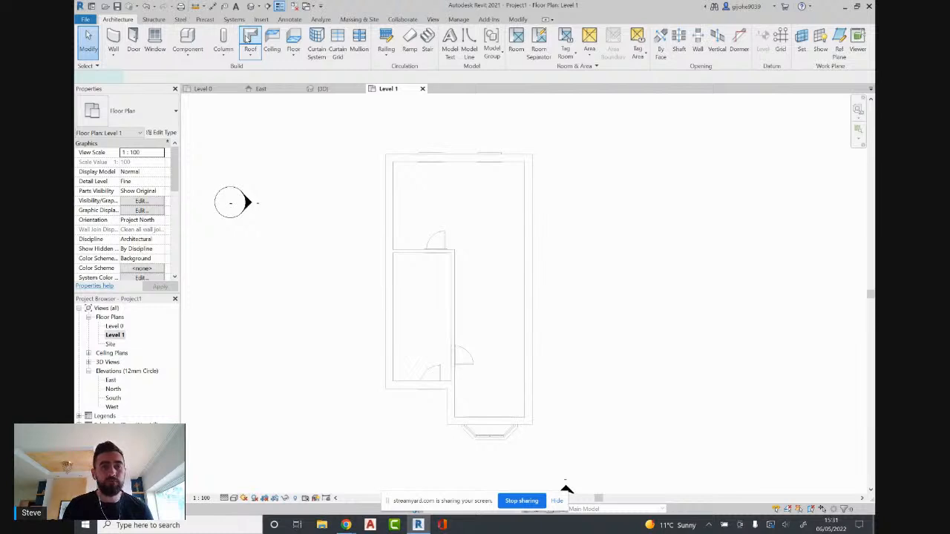
Create a pitched roof by footprint on Level 1, picking all six external walls as slope-defining boundaries with 30° slope and zero overhang.
left_click(250, 38)
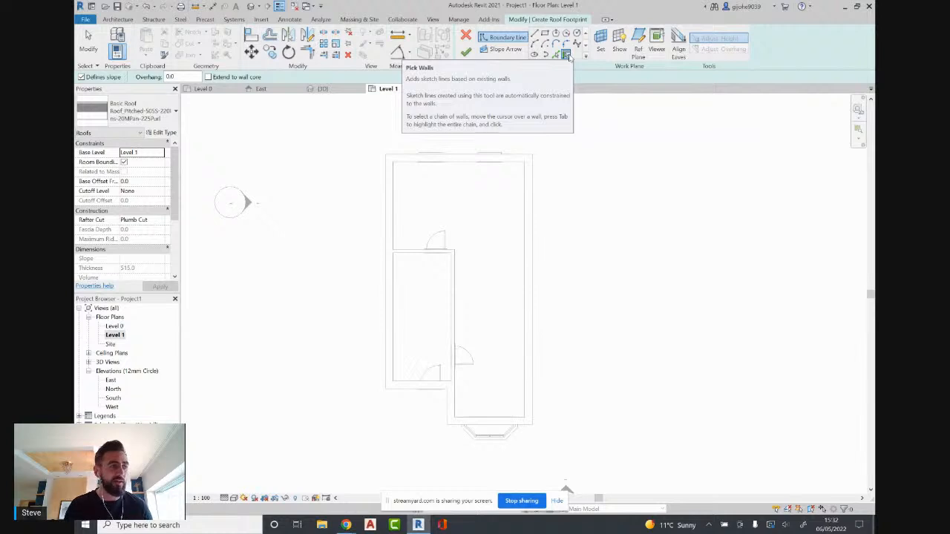
left_click(569, 57)
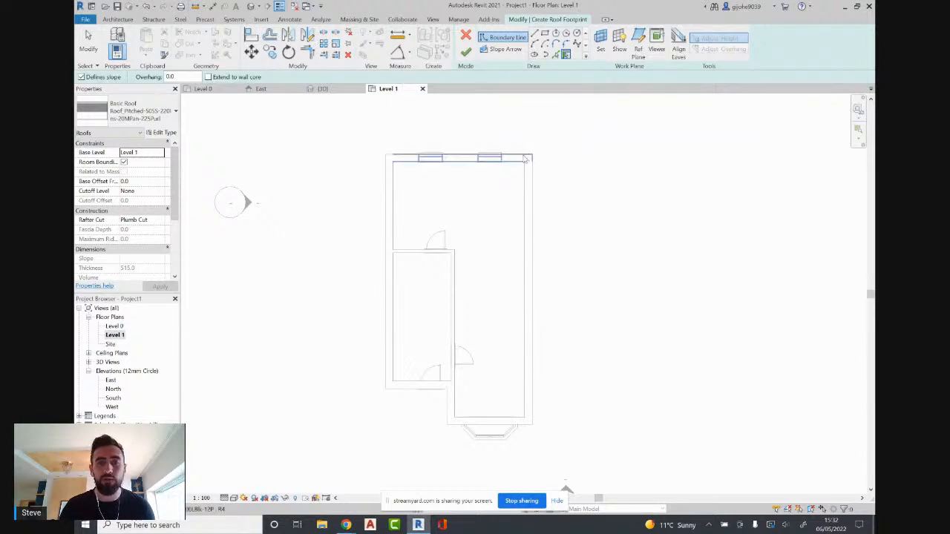
left_click(525, 155)
left_click(532, 290)
left_click(472, 431)
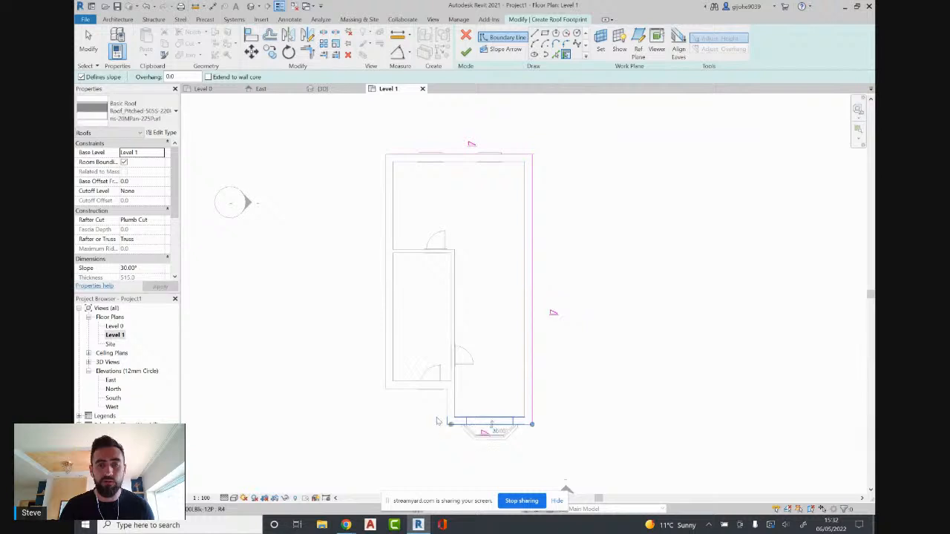
left_click(451, 405)
left_click(423, 388)
left_click(381, 376)
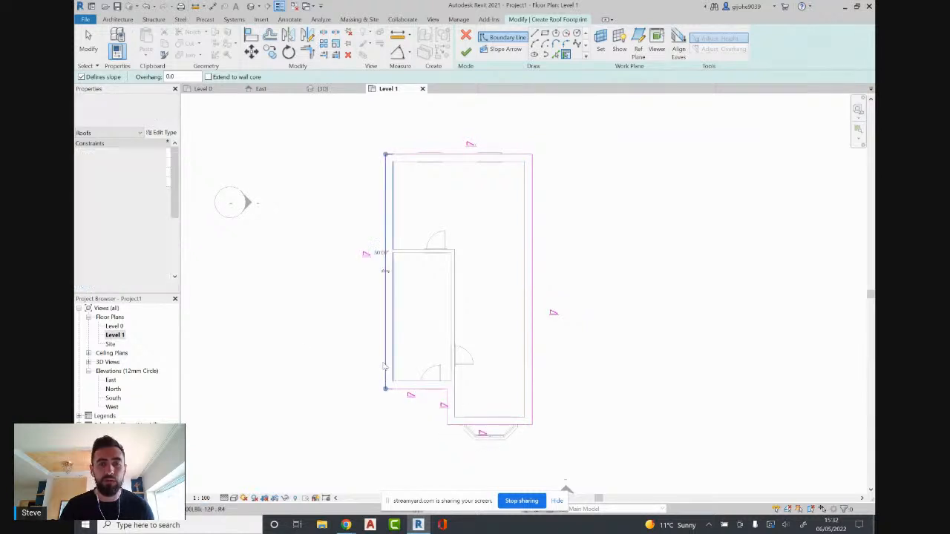
middle_click_drag(328, 317, 299, 314)
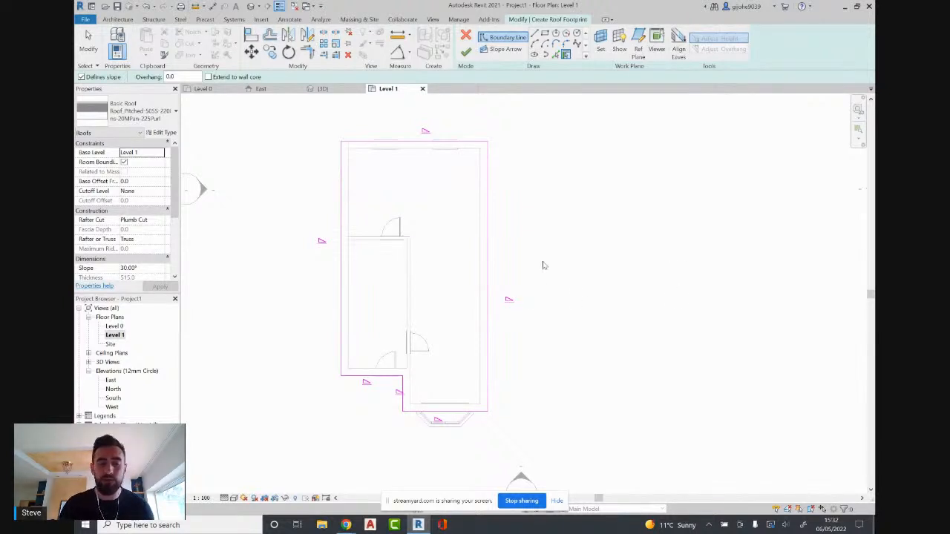
left_click(466, 53)
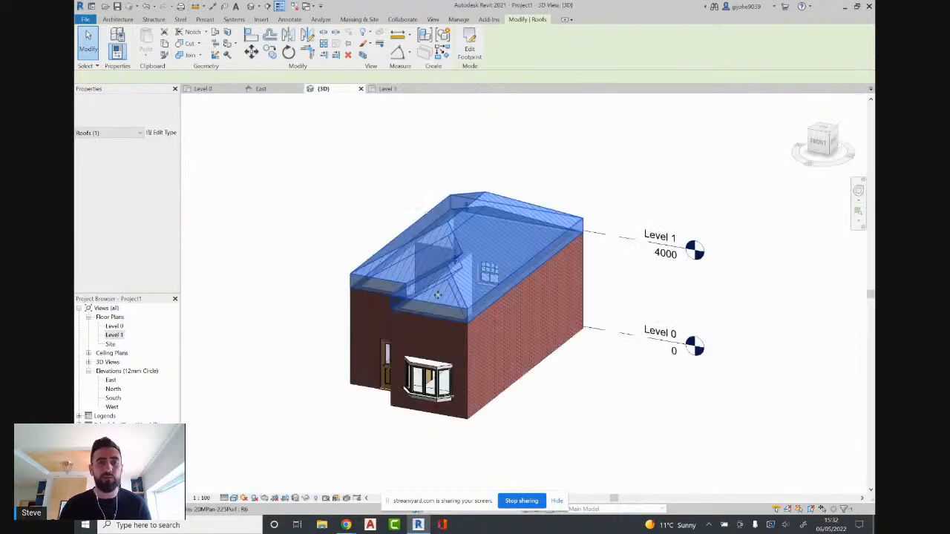
Examine the pitched roof's hips, valley and eaves from several sides in the 3D view.
middle_click_drag(505, 386, 681, 441, "shift")
scroll(562, 315, "up", 2)
key("Escape")
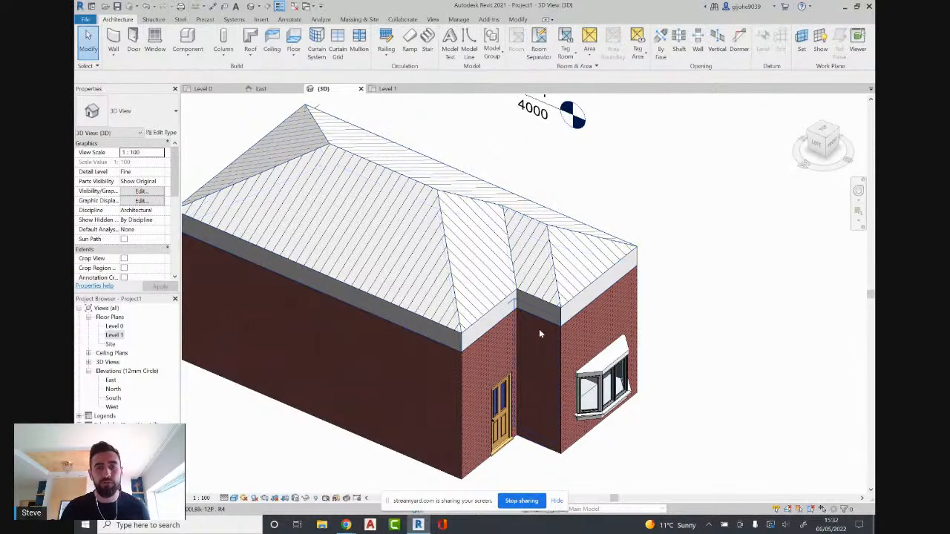
middle_click_drag(558, 333, 245, 362, "shift")
middle_click_drag(336, 399, 247, 418, "shift")
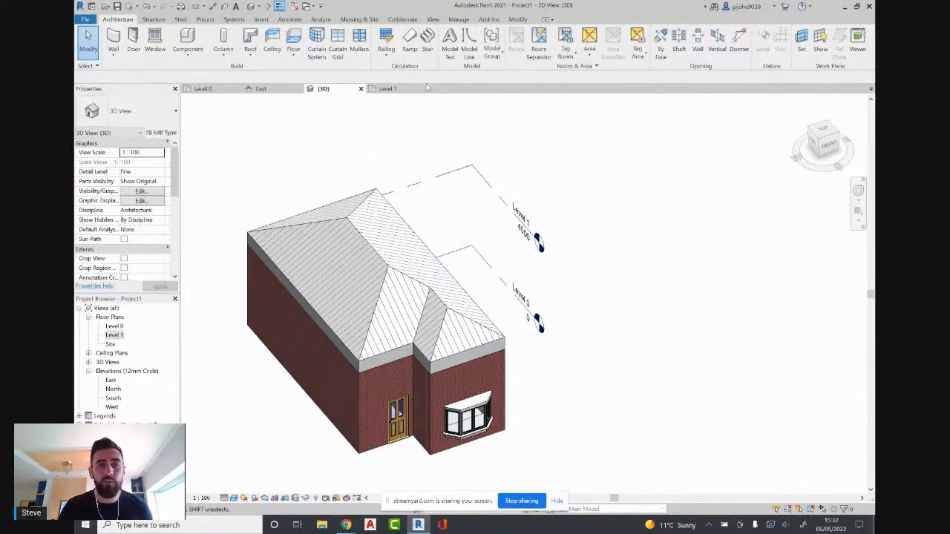
Edit the pitched roof's footprint from the Level 1 plan, giving all six boundary lines a 200 mm overhang, and finish the sketch.
left_click(387, 89)
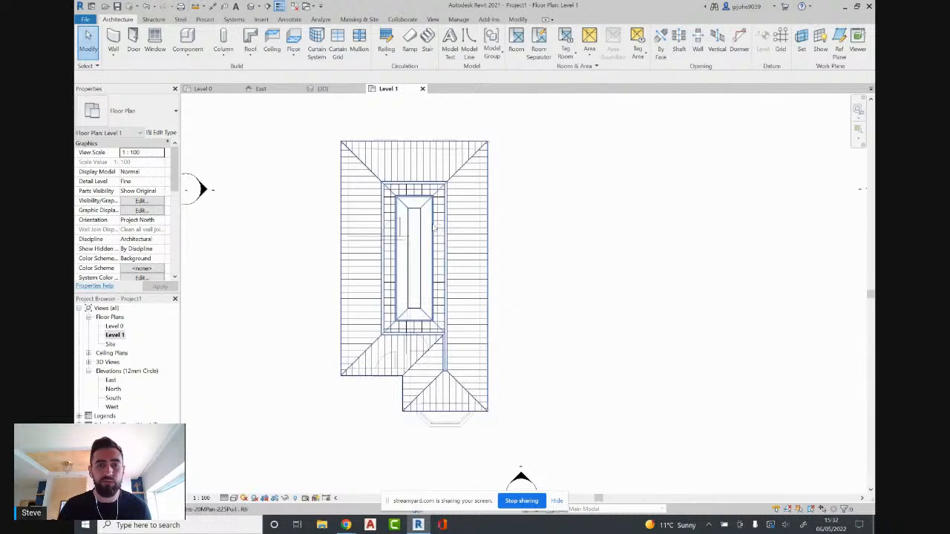
left_click(433, 224)
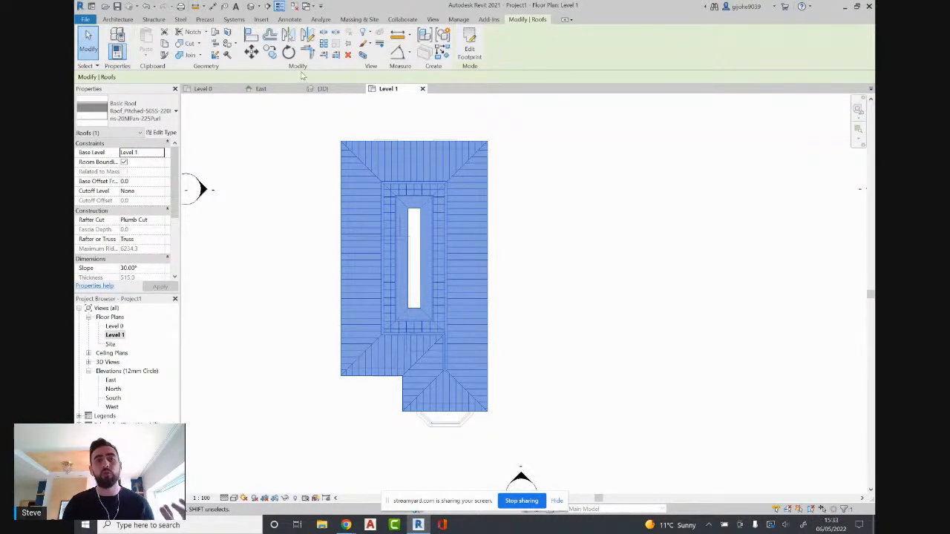
left_click(482, 60)
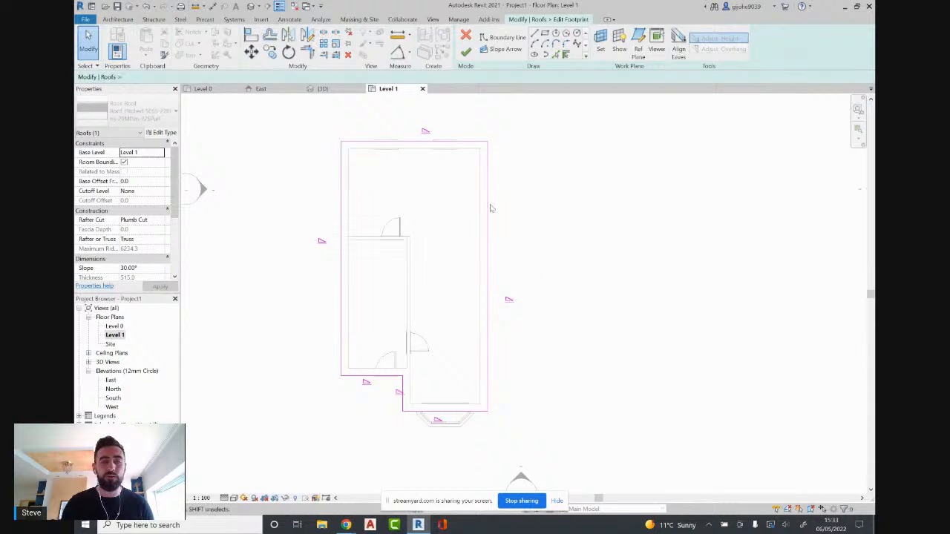
key("Tab")
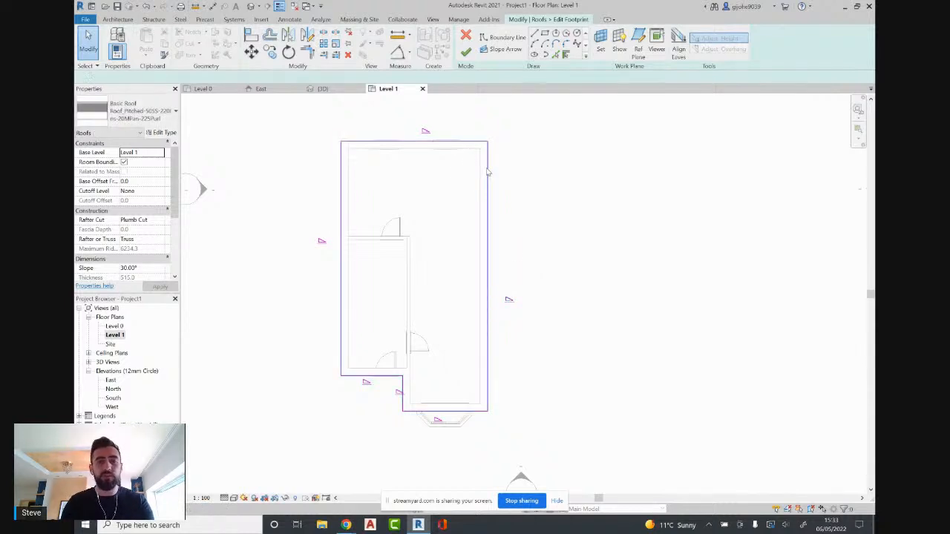
left_click(488, 171)
left_click_drag(228, 77, 202, 82)
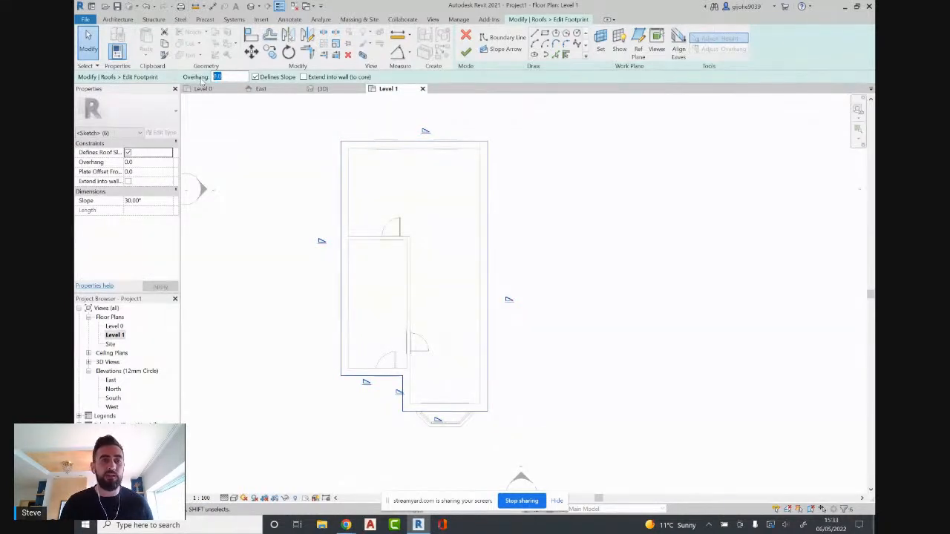
type("20")
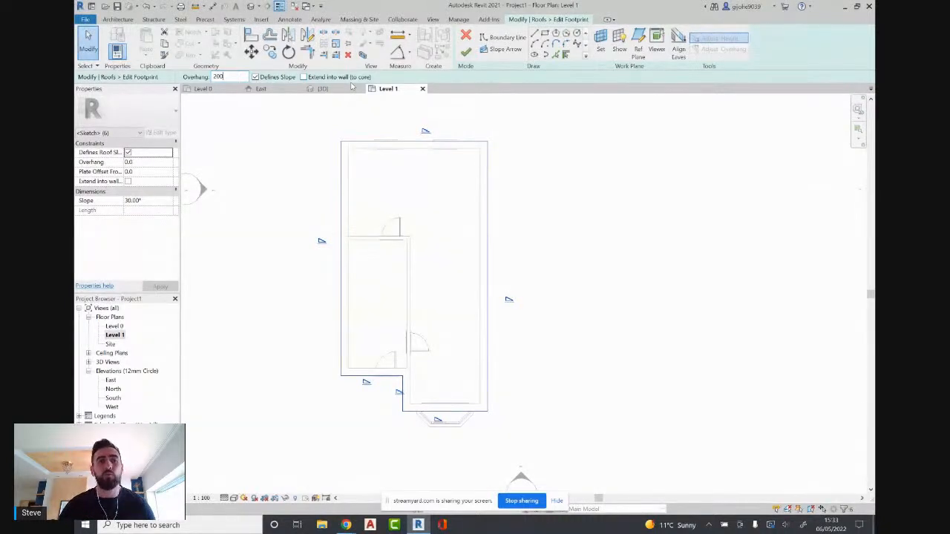
key("Return")
left_click(466, 51)
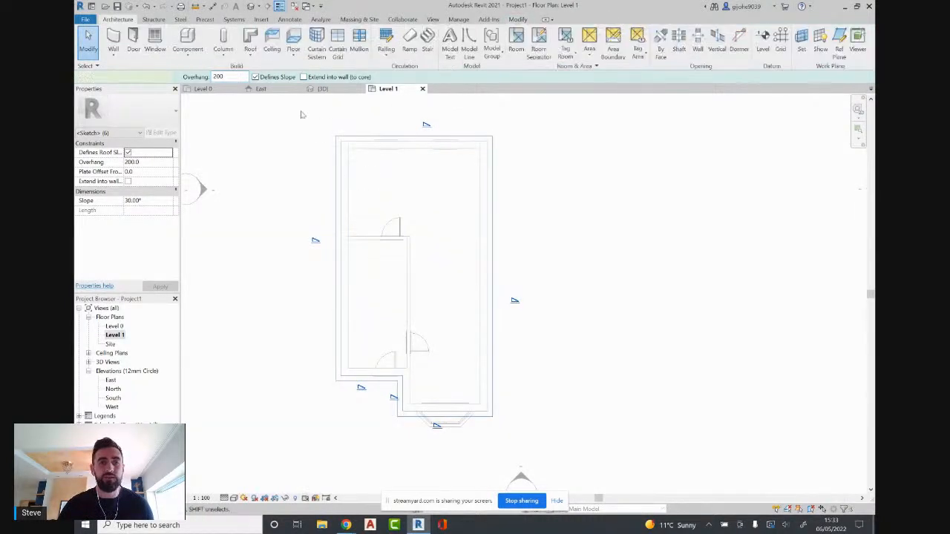
Examine the roof's overhanging eaves against the external walls from several sides in the 3D view.
left_click(322, 88)
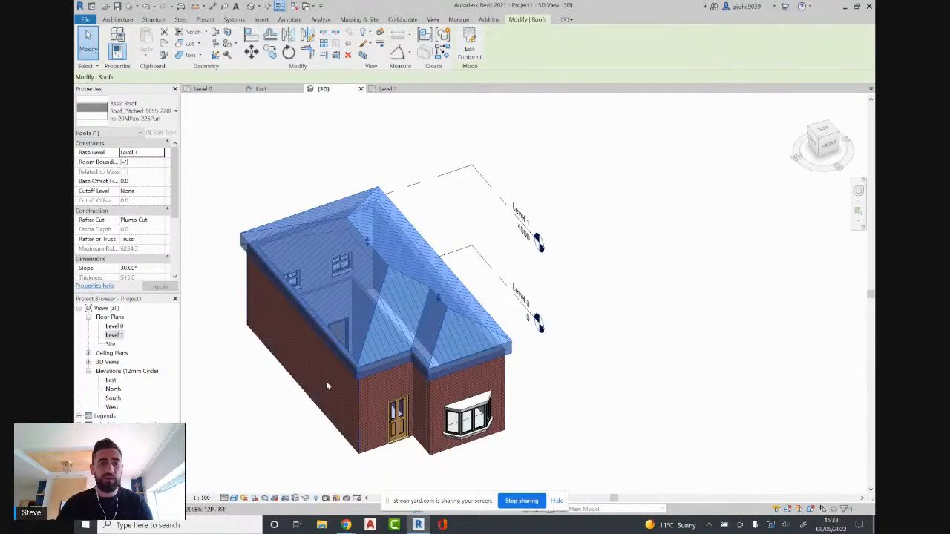
middle_click_drag(329, 383, 234, 251, "shift")
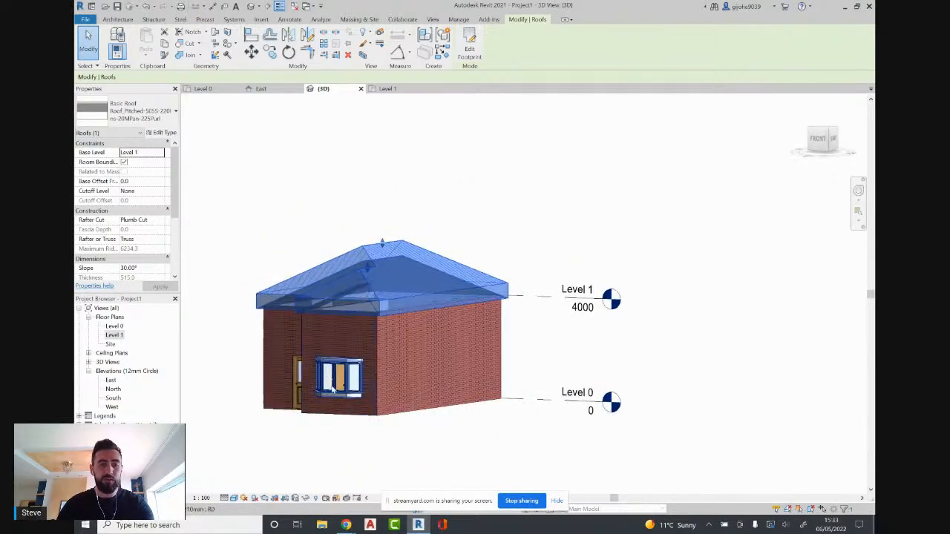
key("Escape")
scroll(306, 377, "up", 2)
middle_click_drag(345, 416, 691, 402, "shift")
key("Escape")
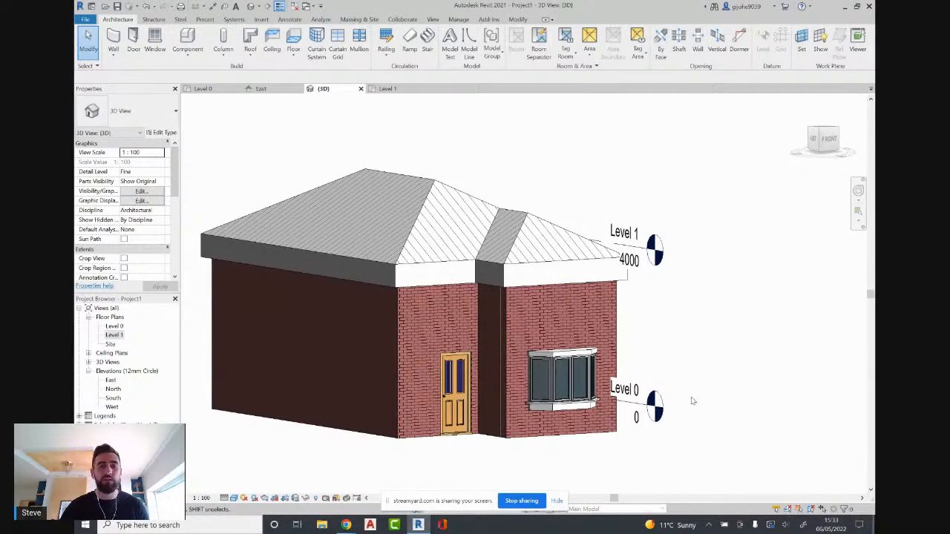
middle_click_drag(717, 349, 478, 412, "shift")
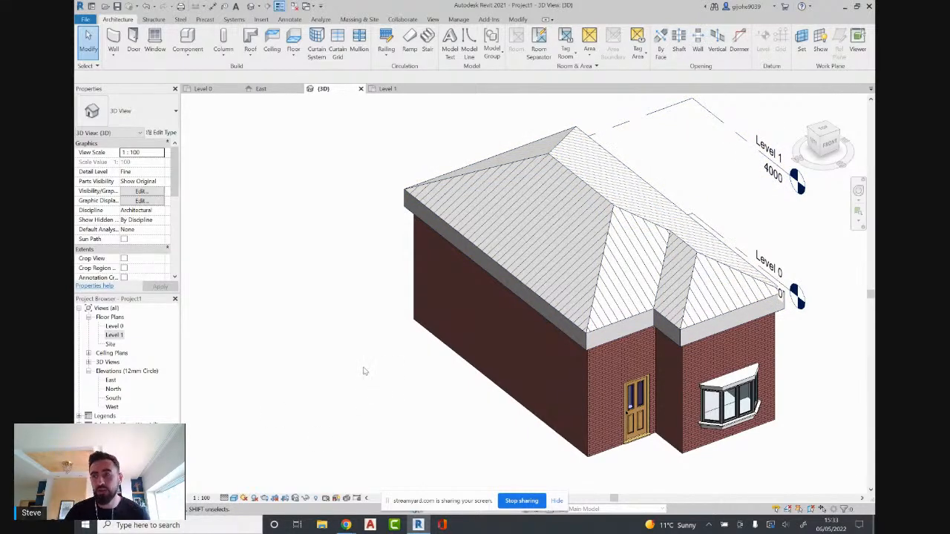
Switch to the IST Webinar presentation in Google Slides and show the Quick Quiz slide on Revit Practical.
mouse_move(346, 525)
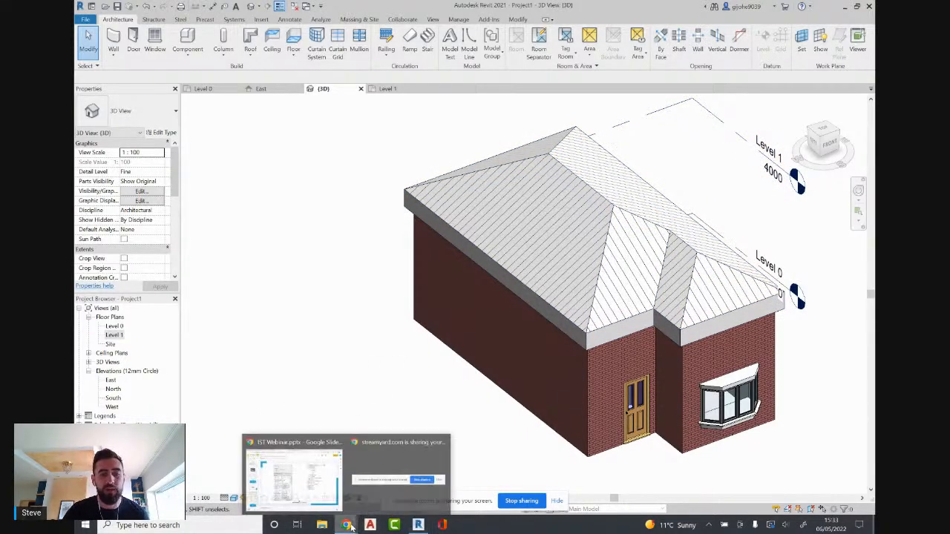
left_click(295, 483)
scroll(139, 415, "down", 1)
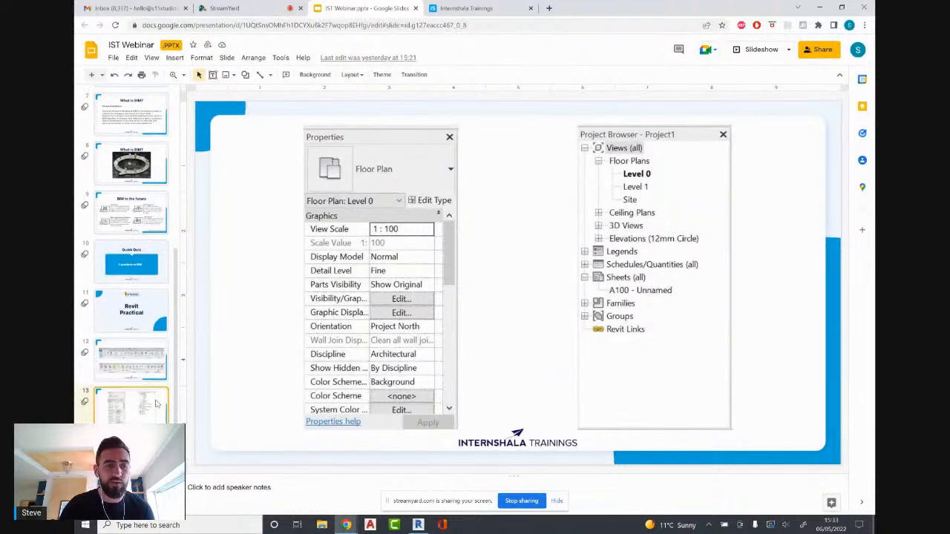
left_click(131, 412)
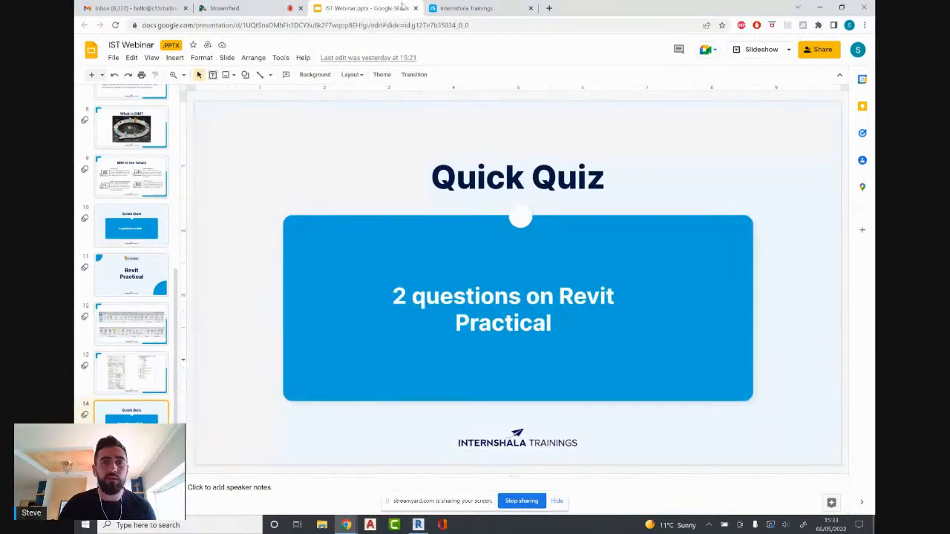
In the Internshala Trainings quiz, answer question 5 with "in tabs, ribbons, and panels", submit it, and advance to question 6.
left_click(464, 8)
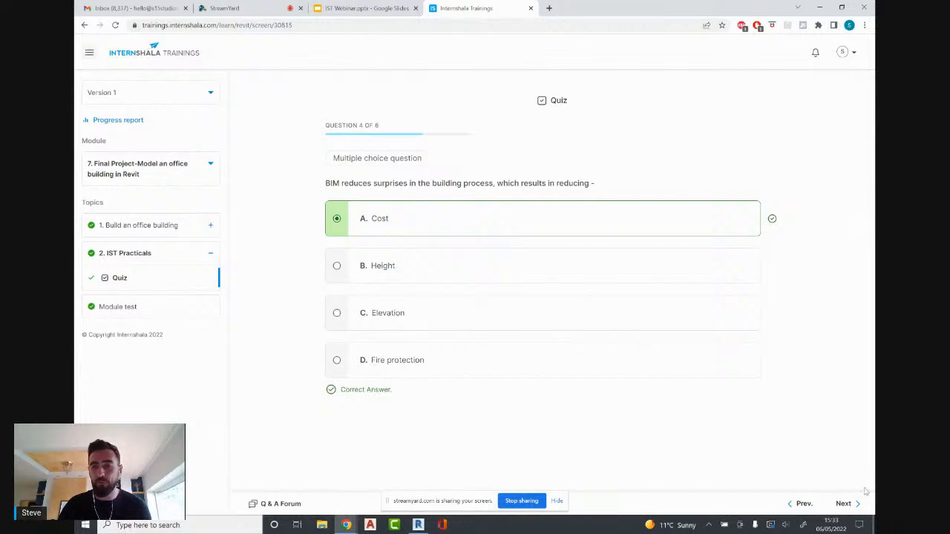
left_click(844, 504)
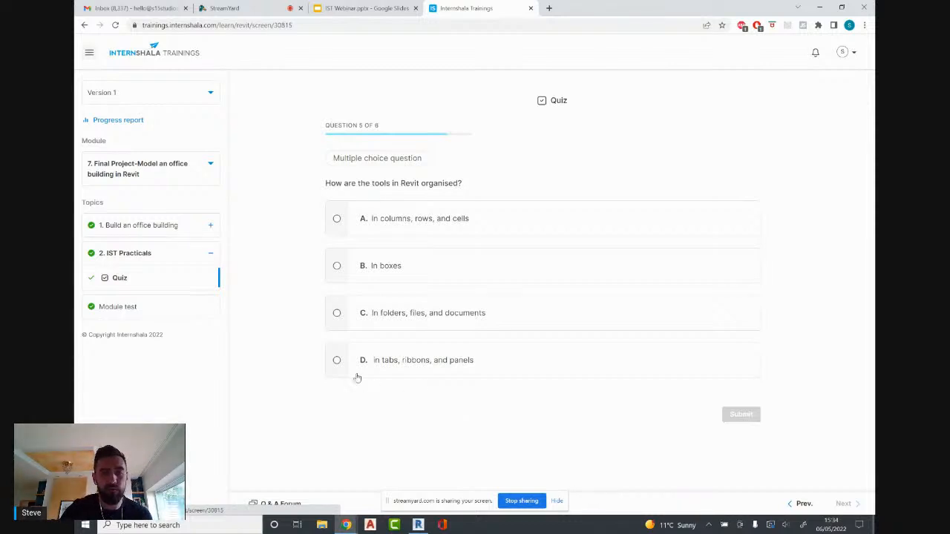
left_click(336, 360)
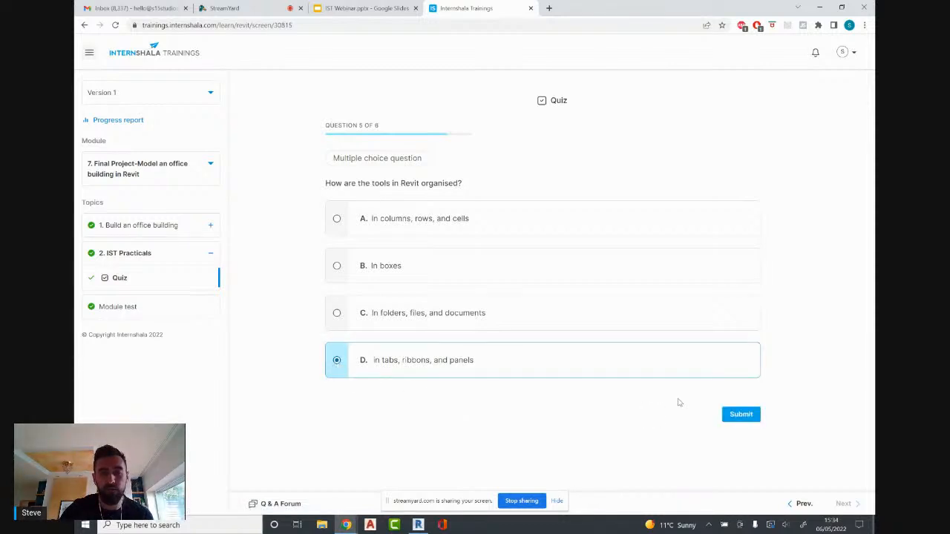
left_click(730, 414)
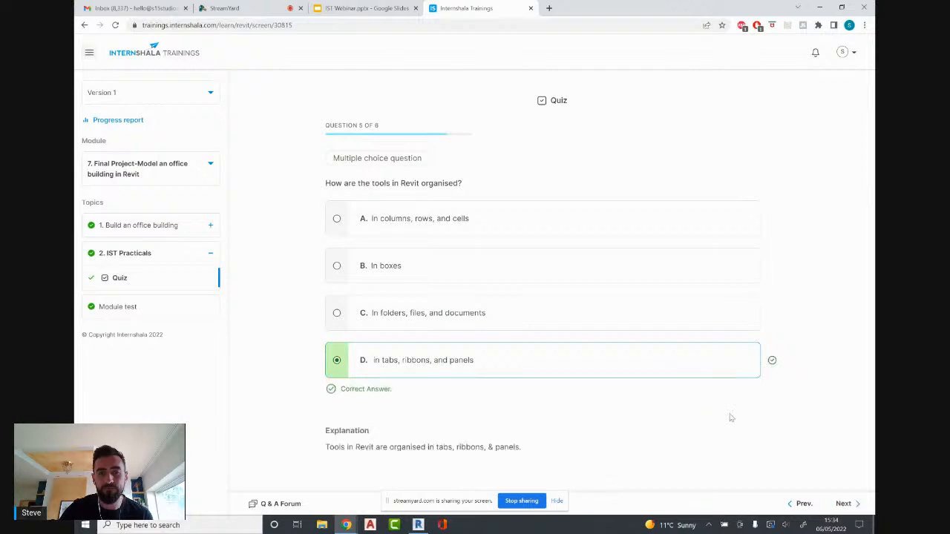
left_click(843, 504)
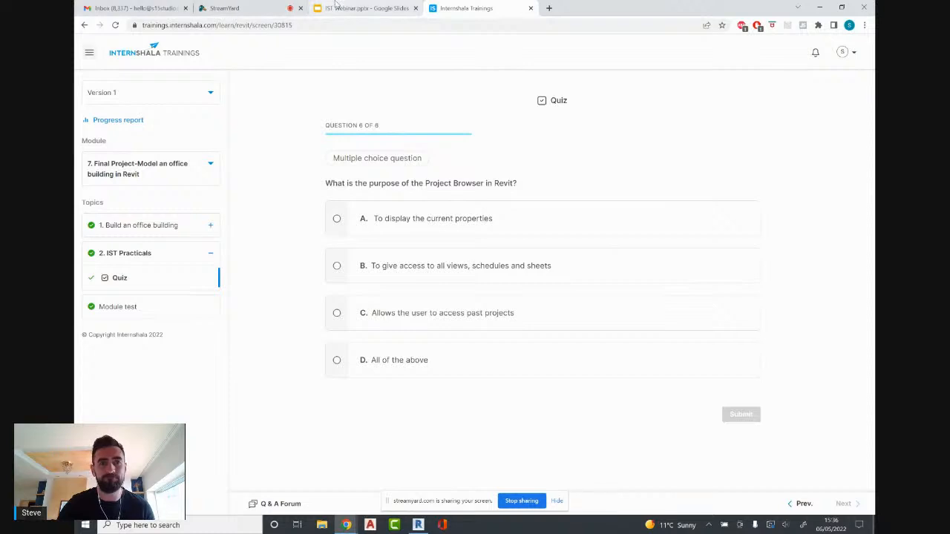
Return to the IST Webinar presentation and start the slideshow from the "Questions?" slide.
left_click(364, 8)
left_click(131, 471)
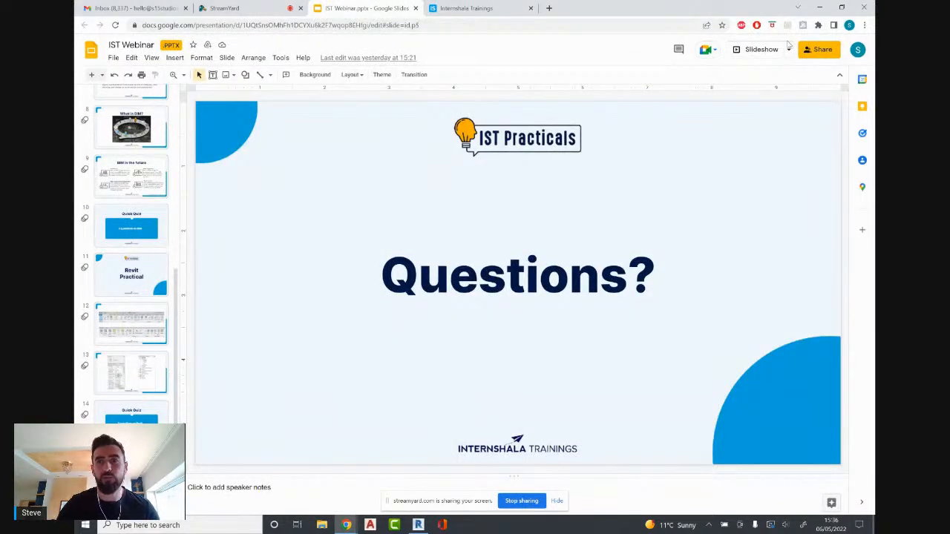
left_click(753, 50)
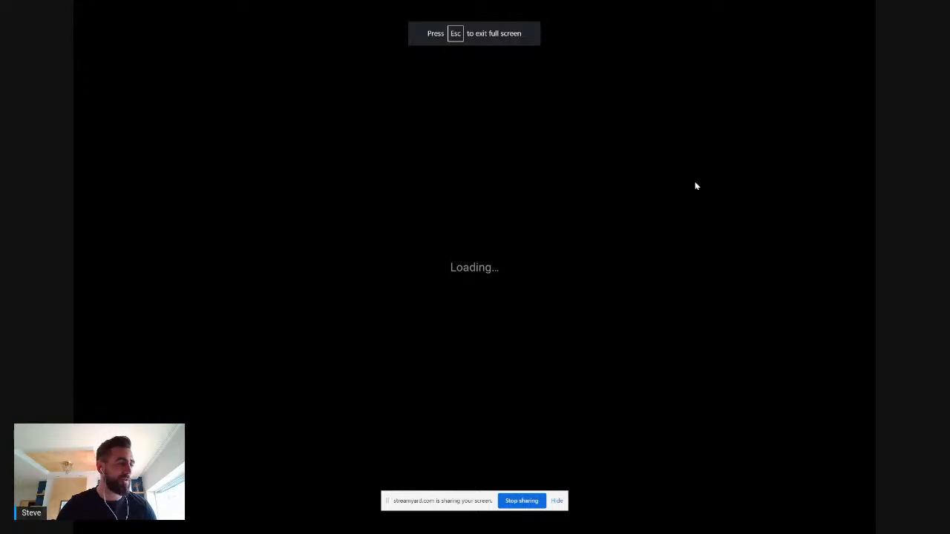